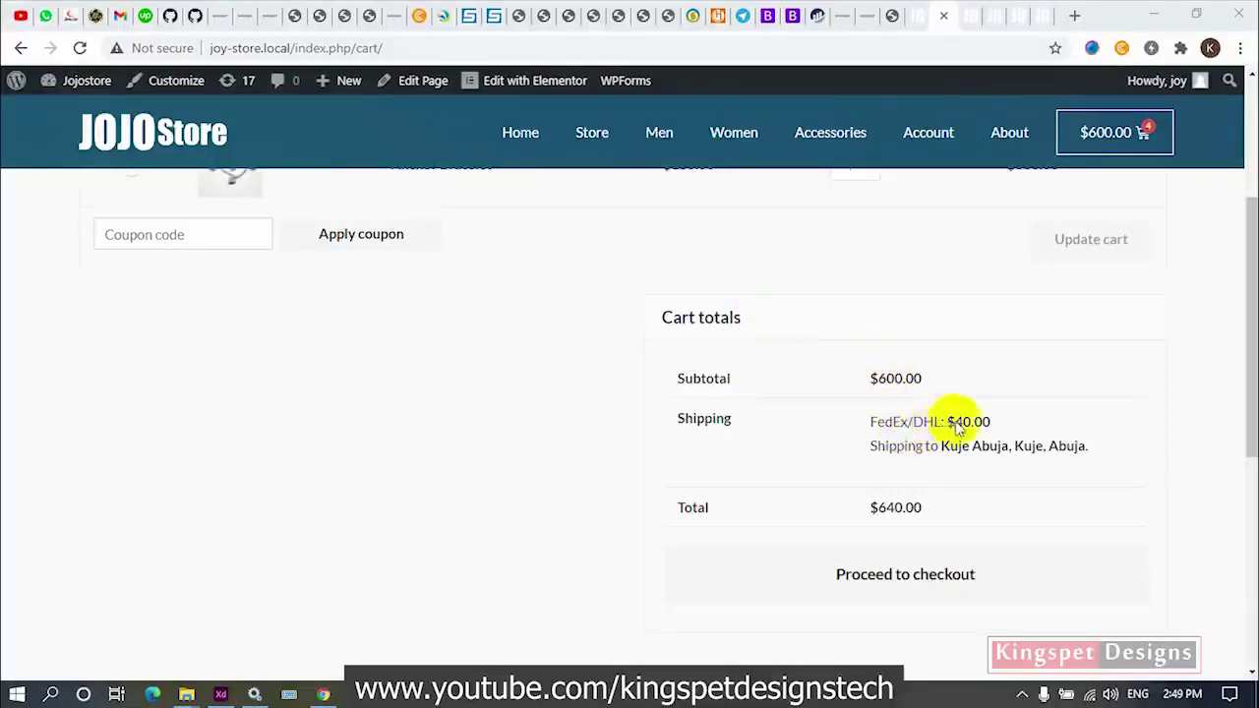
# Review the cart's product quantity, subtotal, FedEx/DHL shipping charge and shipping destination on the store's cart page
pyautogui.moveTo(999, 423); pyautogui.dragTo(947, 421)
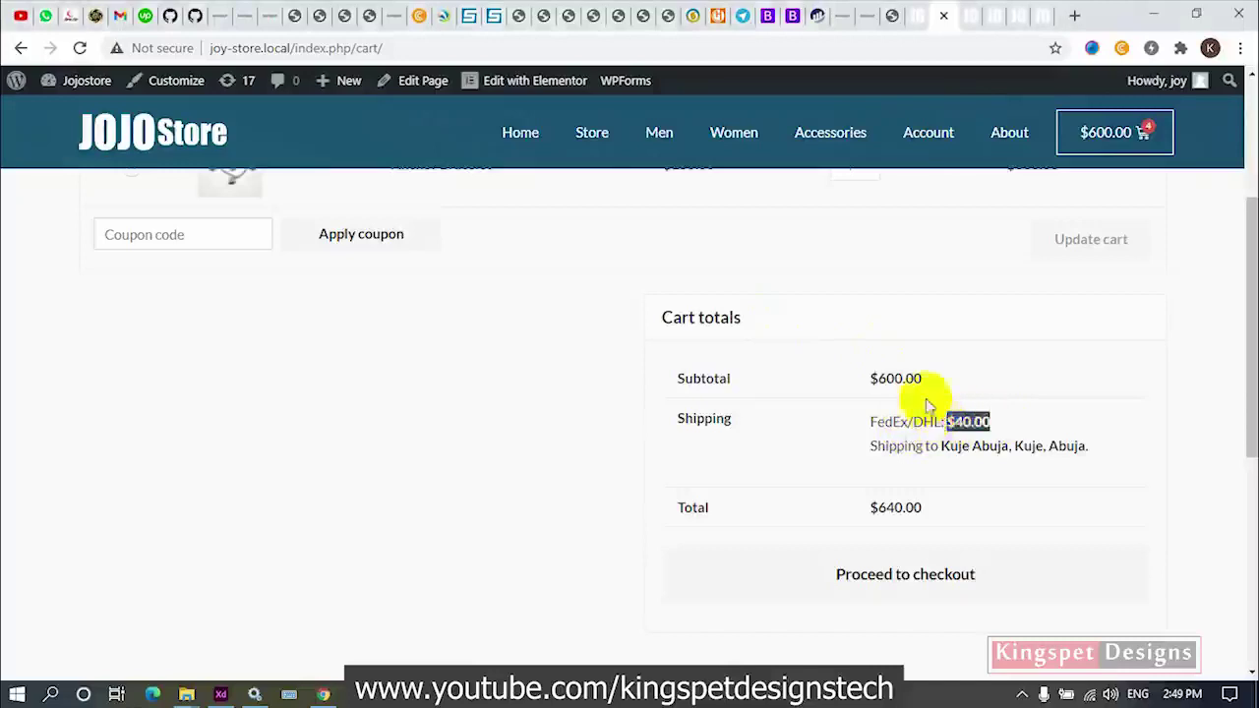
pyautogui.click(939, 378)
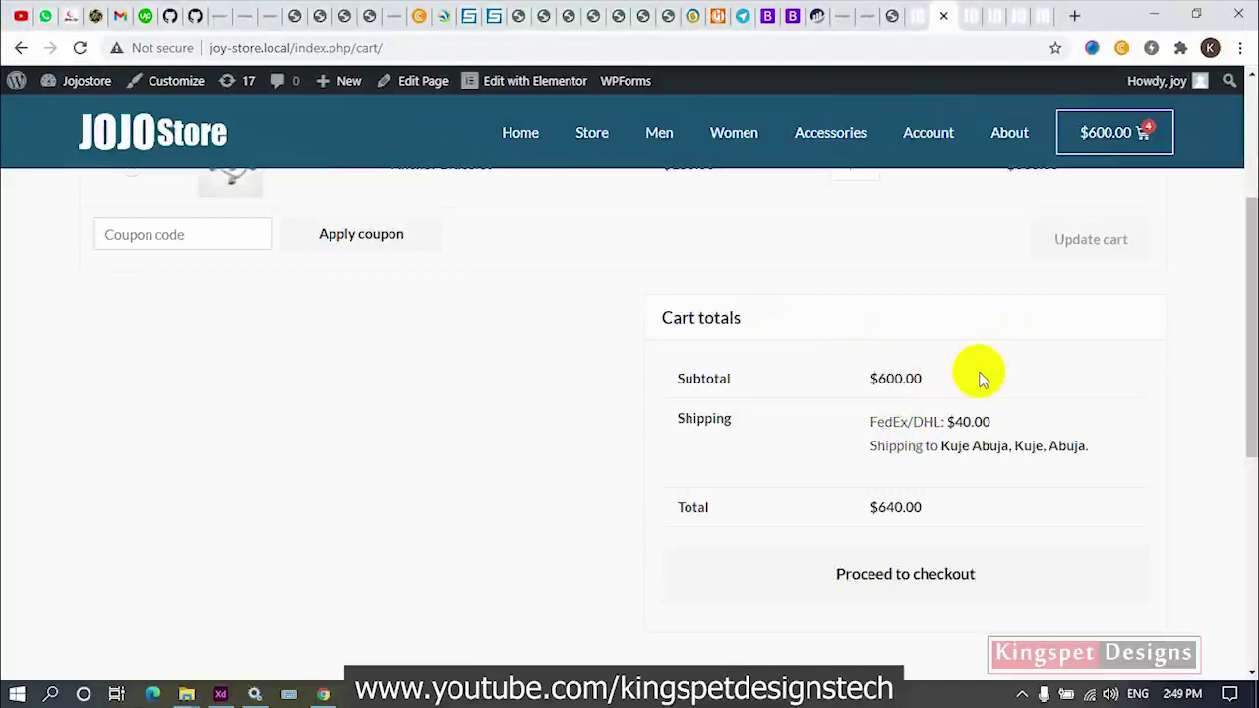
pyautogui.scroll(-4, 954, 388)
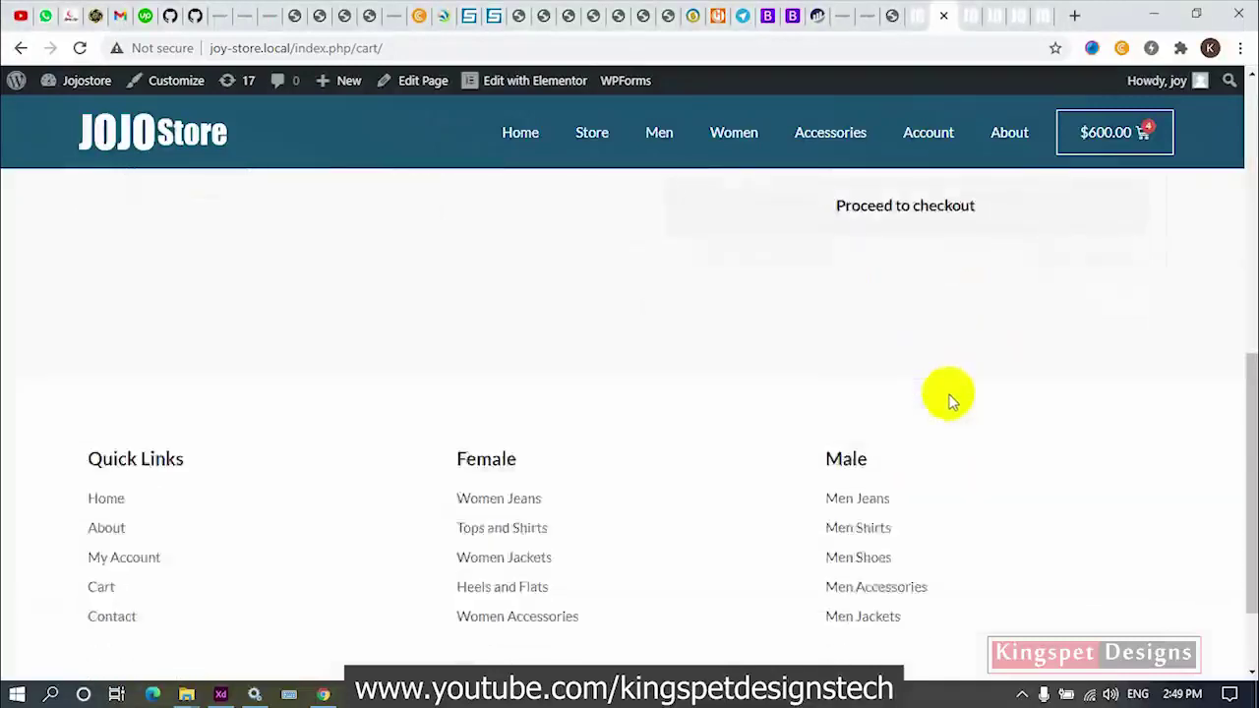
pyautogui.scroll(4, 949, 398)
pyautogui.scroll(2, 949, 399)
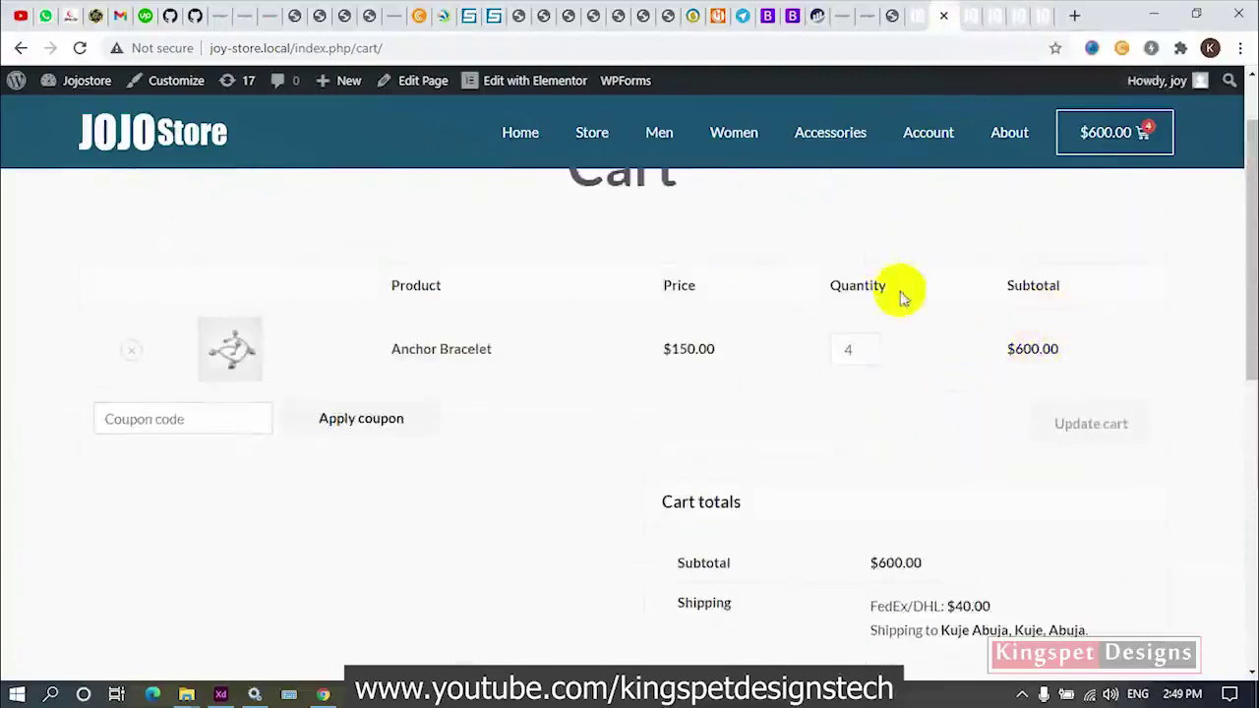
pyautogui.scroll(-2, 961, 402)
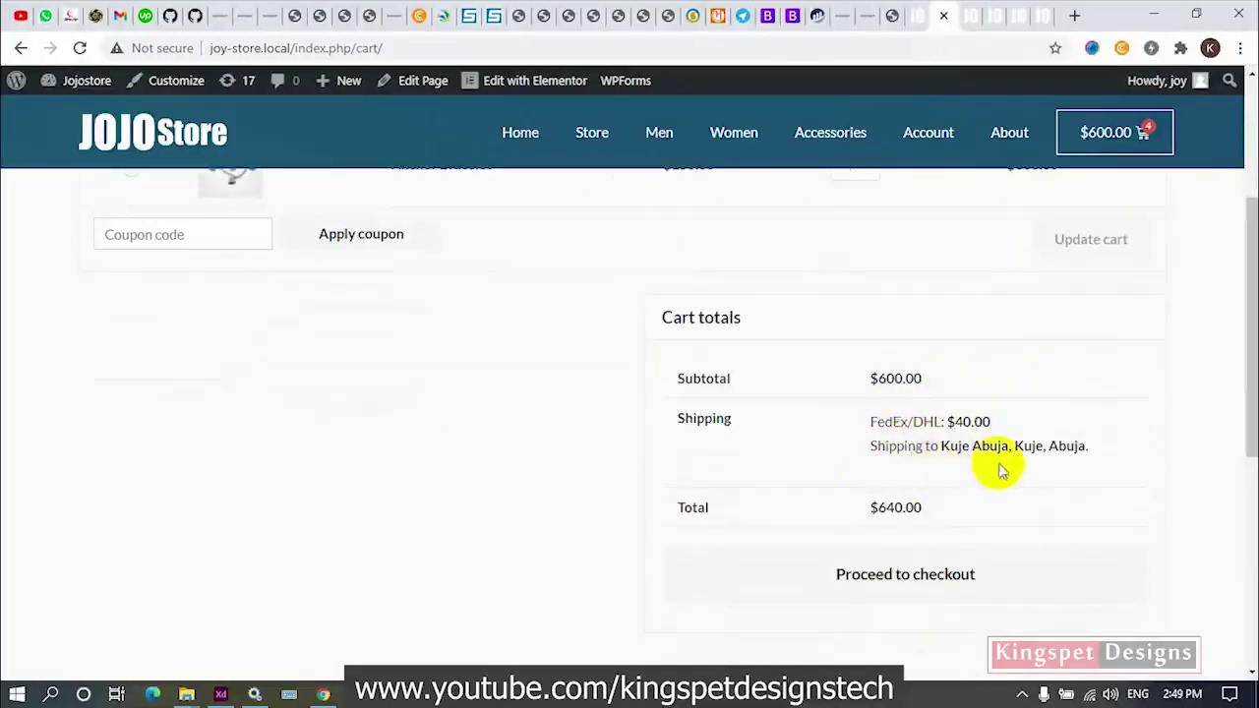
pyautogui.moveTo(1087, 452); pyautogui.dragTo(878, 438)
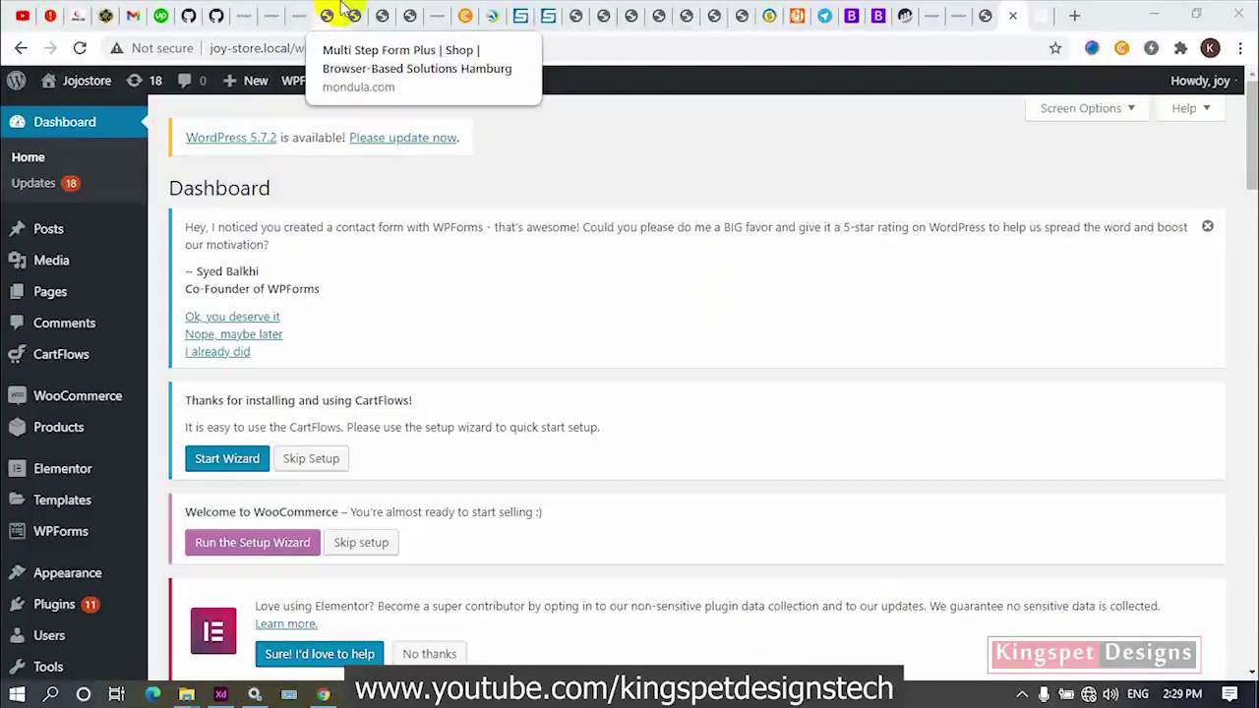
# Open the WooCommerce settings and review the store address and the selling and shipping locations
pyautogui.moveTo(96, 408)
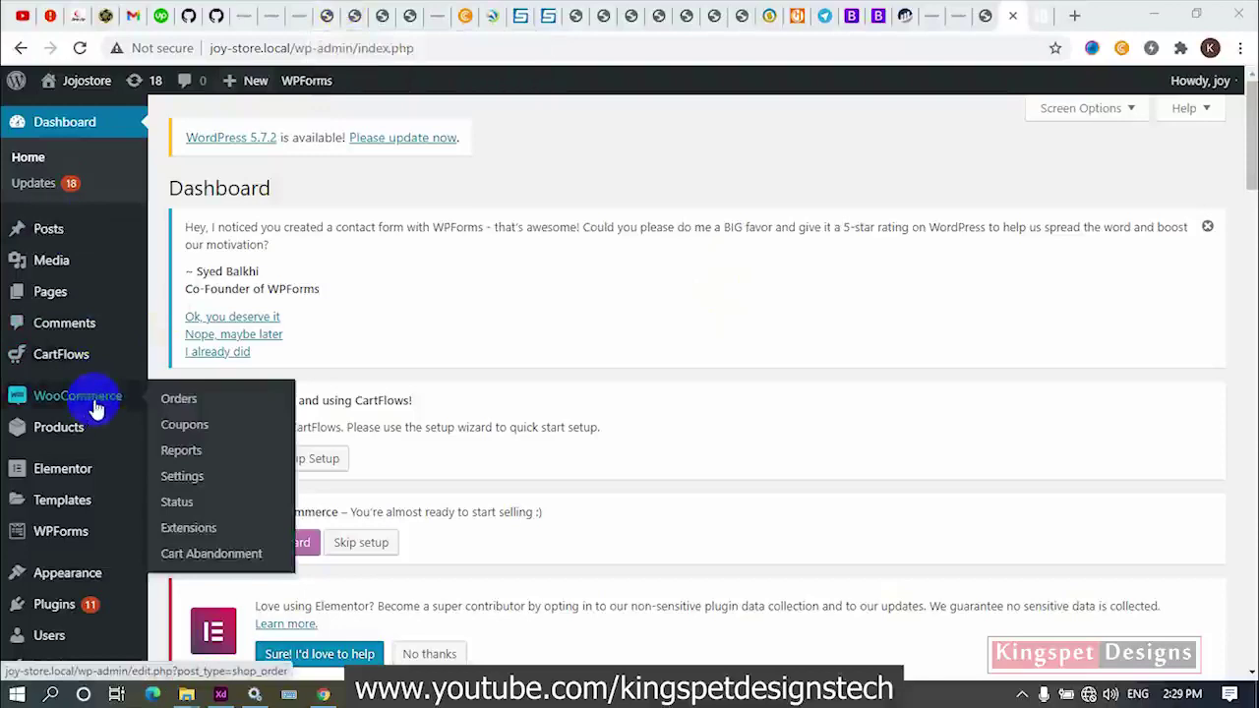
pyautogui.click(179, 482)
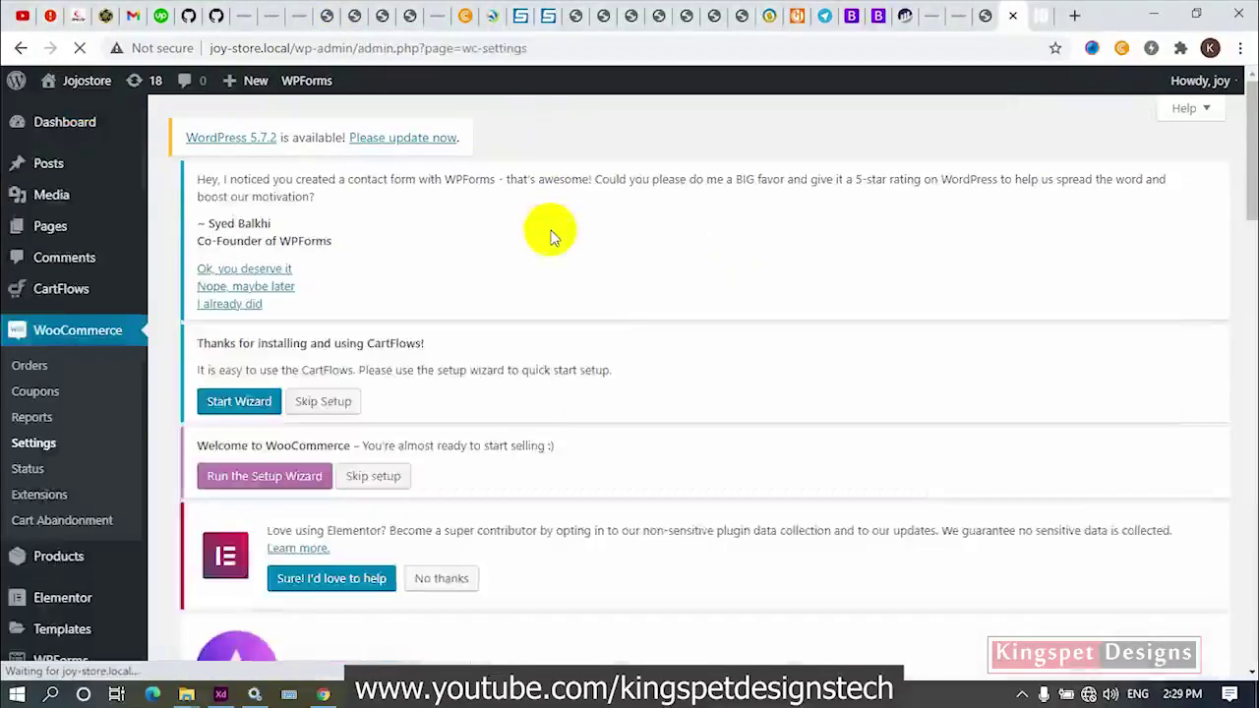
pyautogui.scroll(-5, 551, 236)
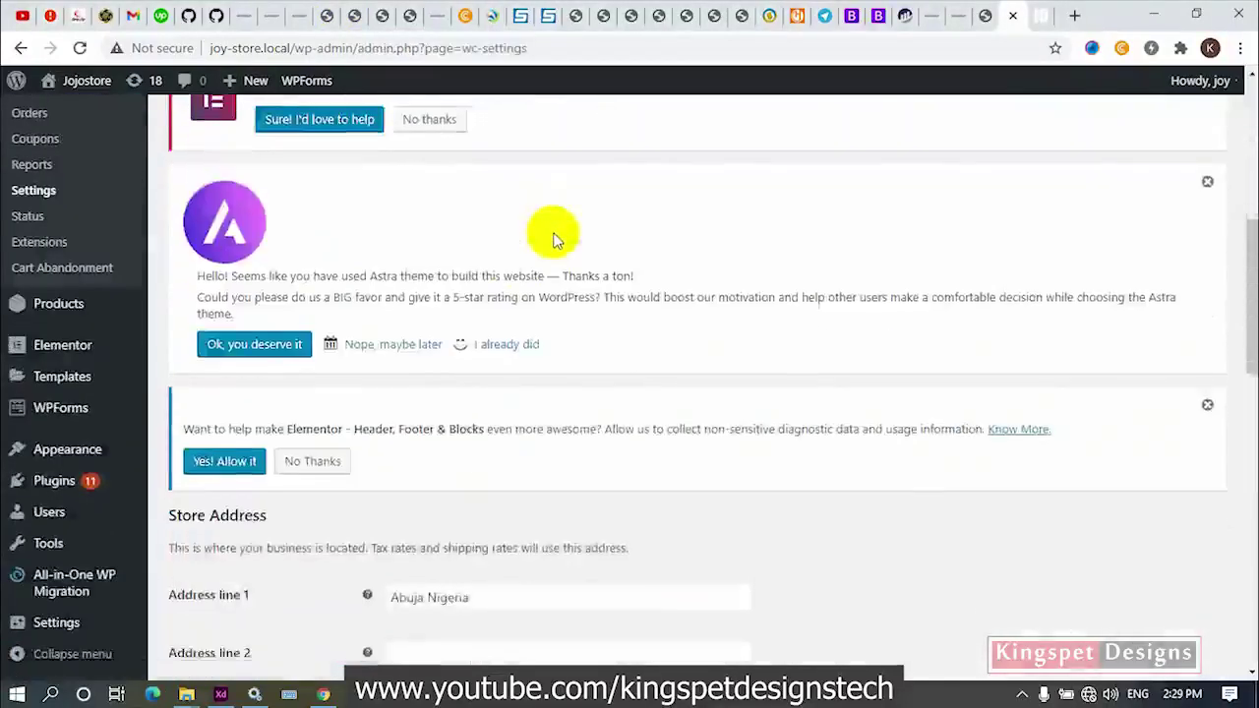
pyautogui.scroll(-4, 554, 239)
pyautogui.scroll(6, 554, 239)
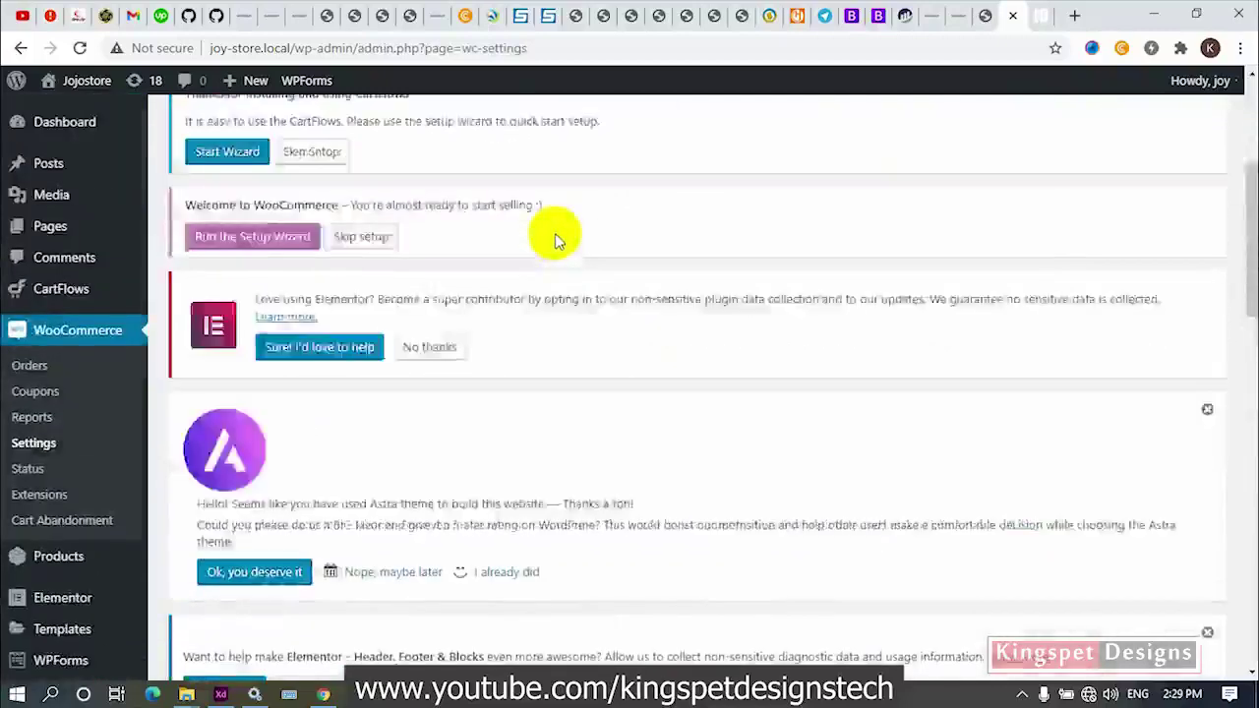
pyautogui.scroll(-6, 555, 236)
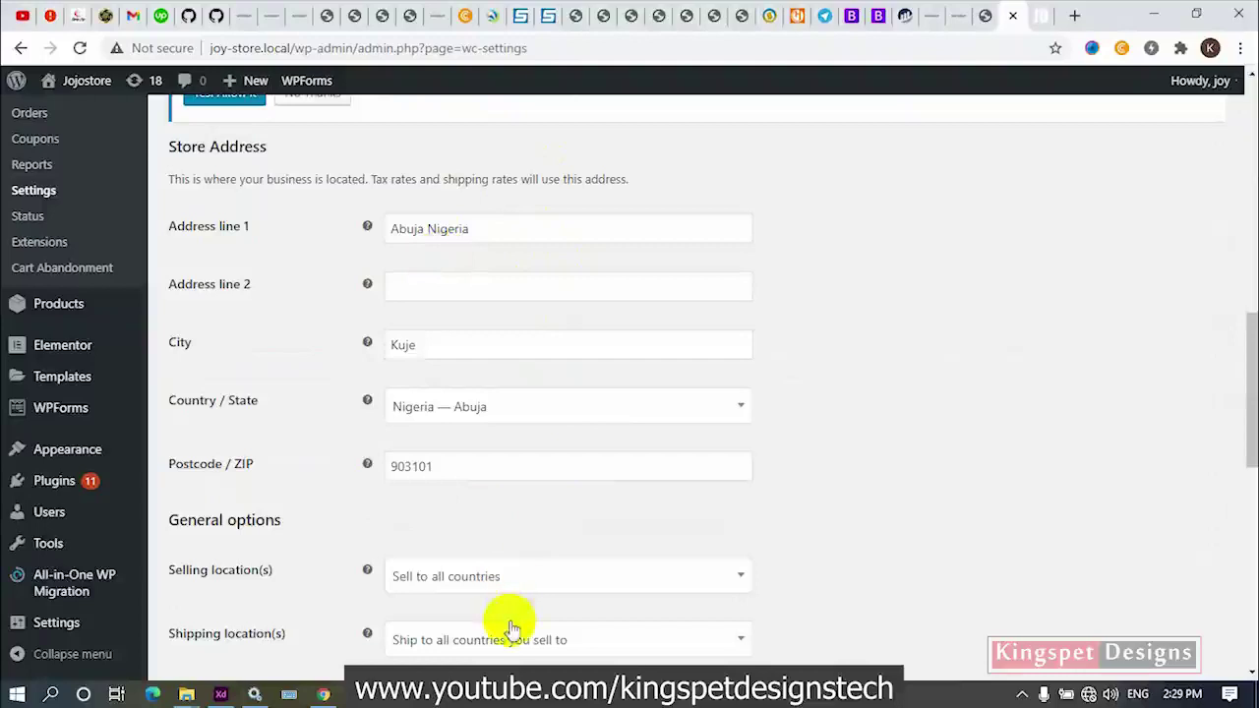
pyautogui.scroll(10, 581, 464)
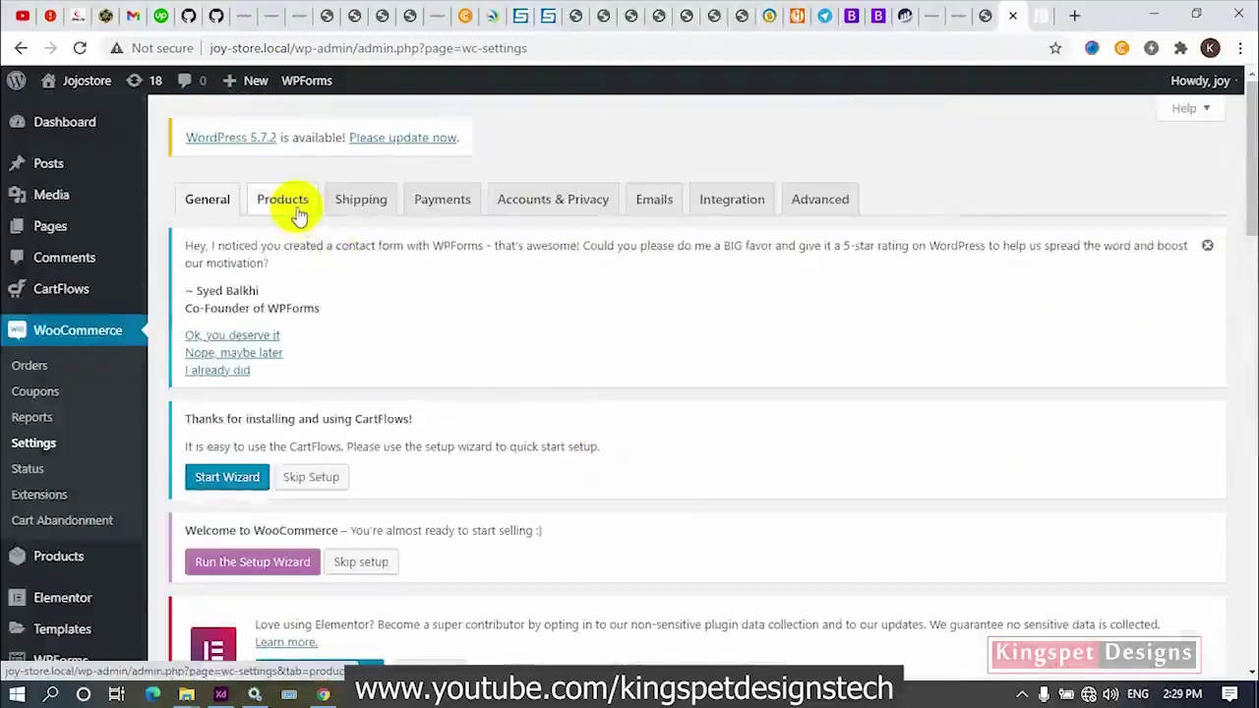
# Open the WooCommerce shipping settings and delete the existing Worldwide shipping zone
pyautogui.click(355, 204)
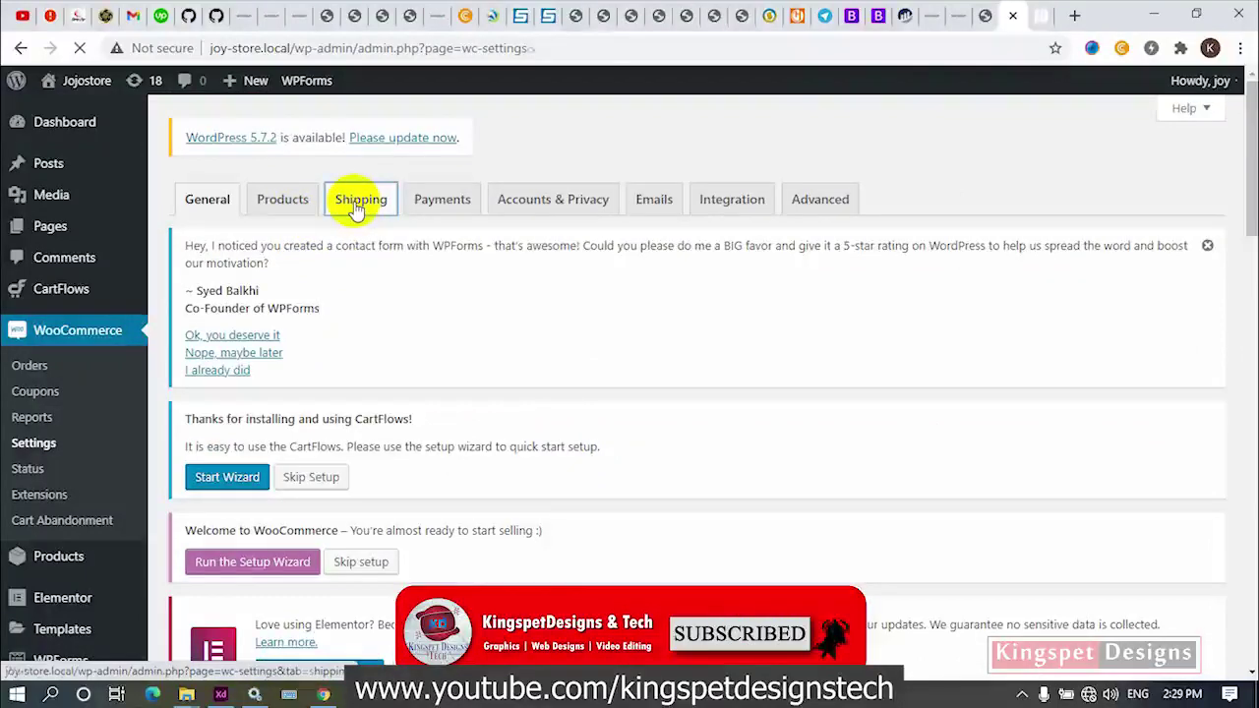
pyautogui.scroll(-6, 365, 281)
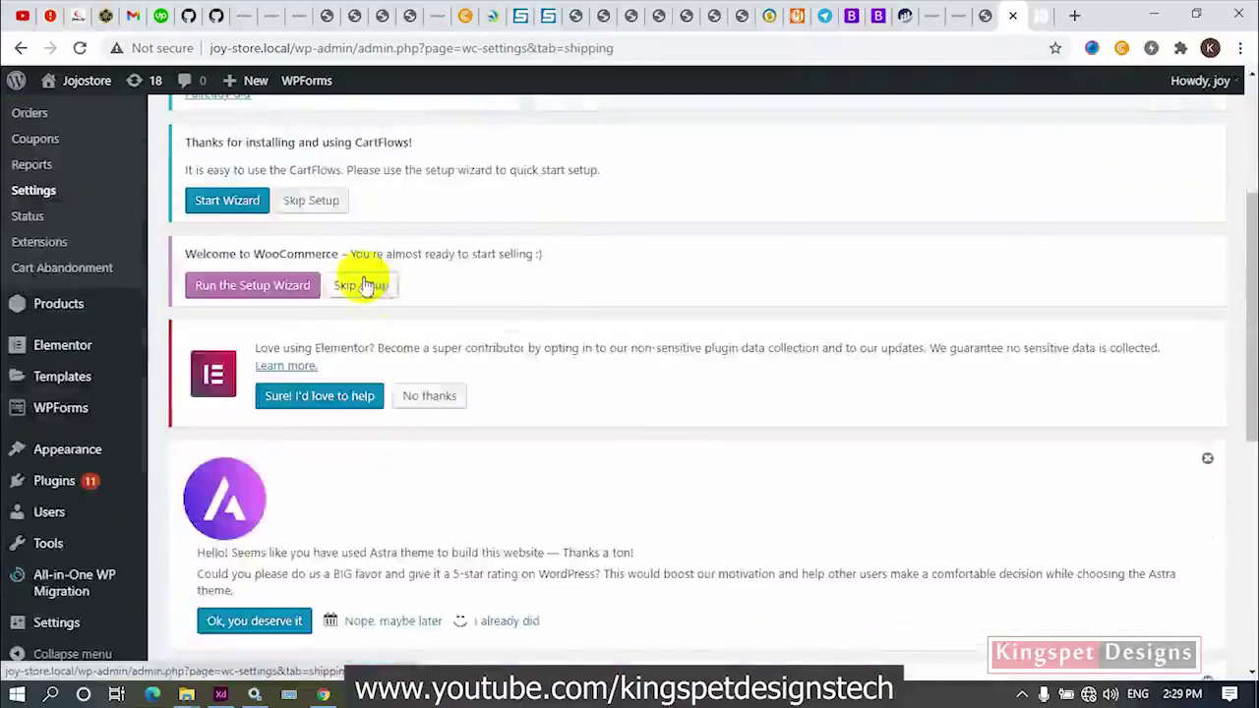
pyautogui.scroll(-2, 366, 475)
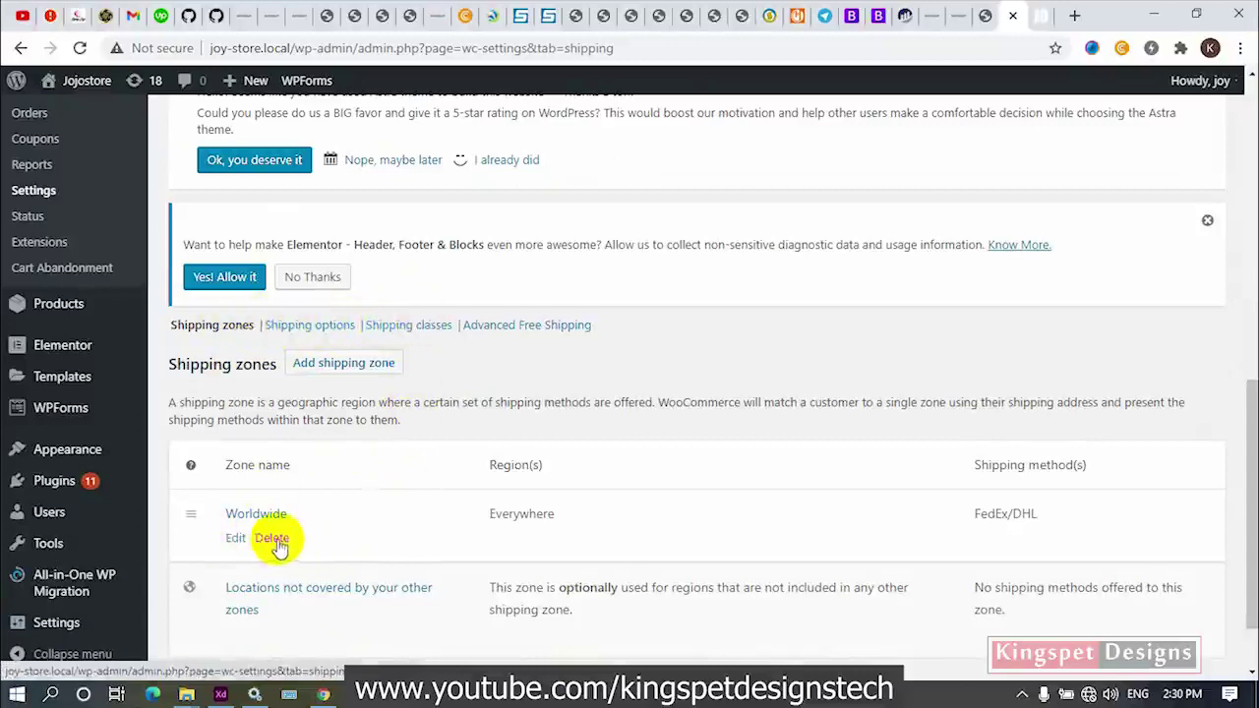
pyautogui.click(274, 540)
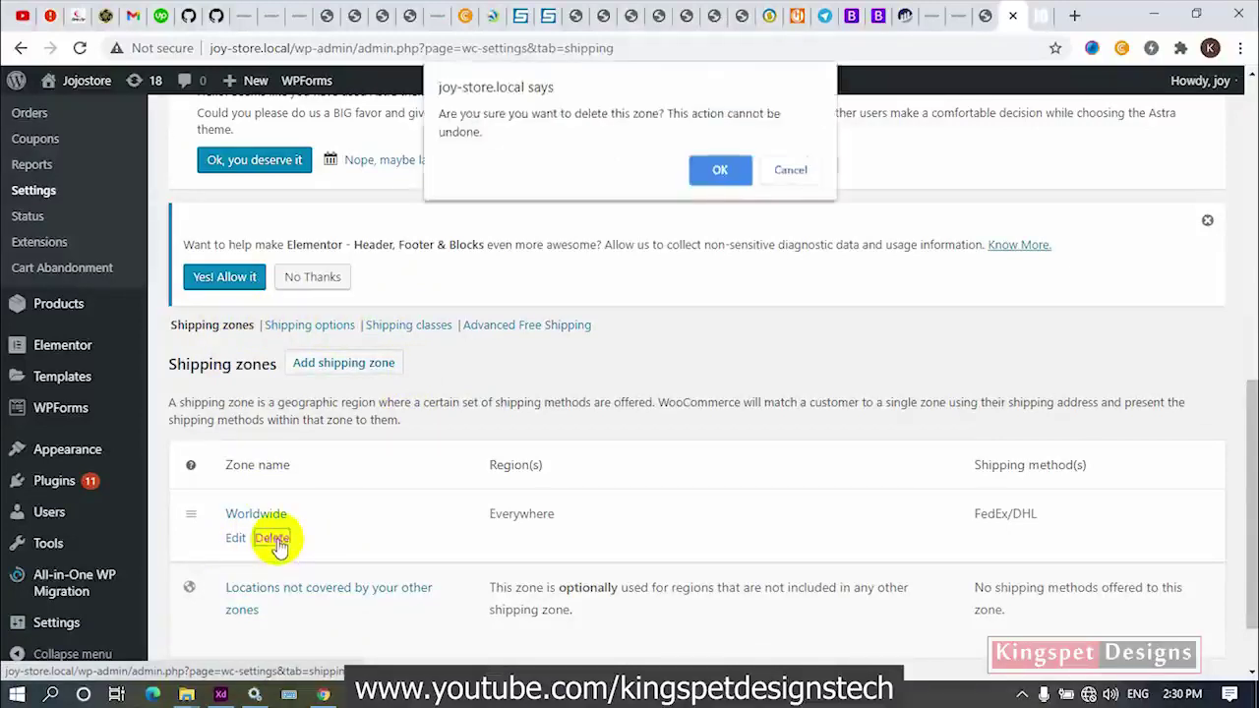
pyautogui.click(720, 173)
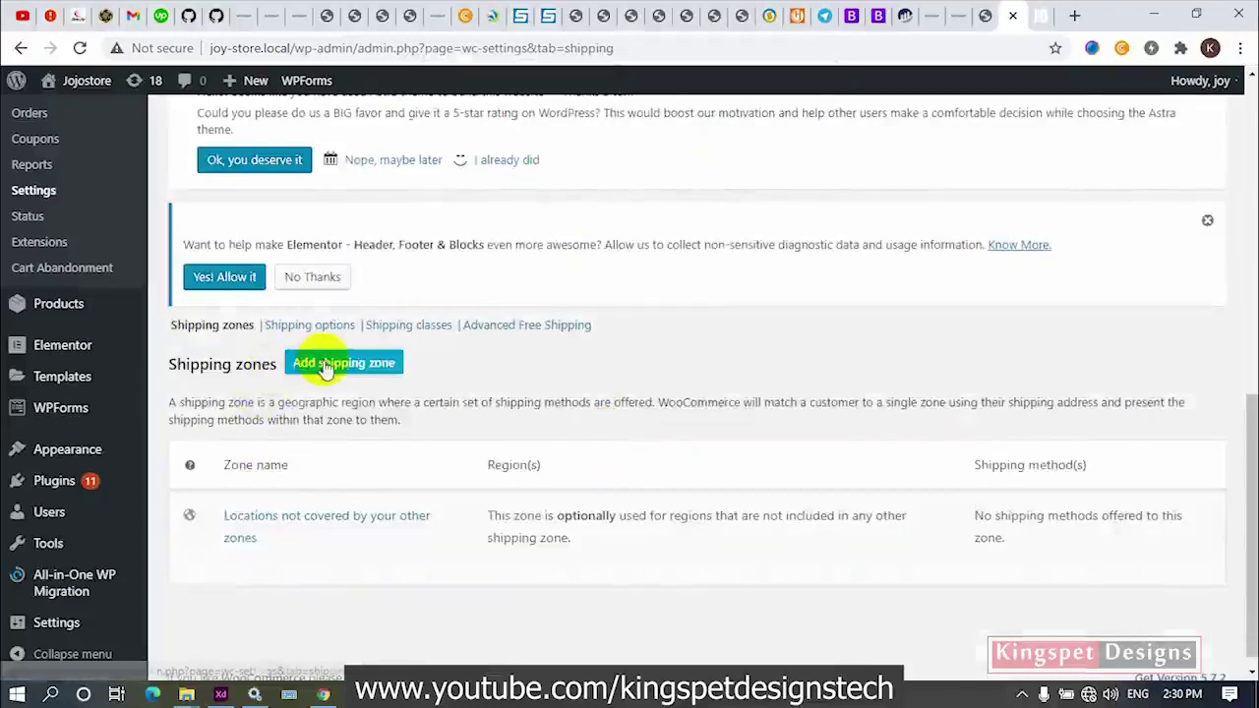
# Start a new shipping zone named WorldWide and look through the region choices without selecting any
pyautogui.click(332, 365)
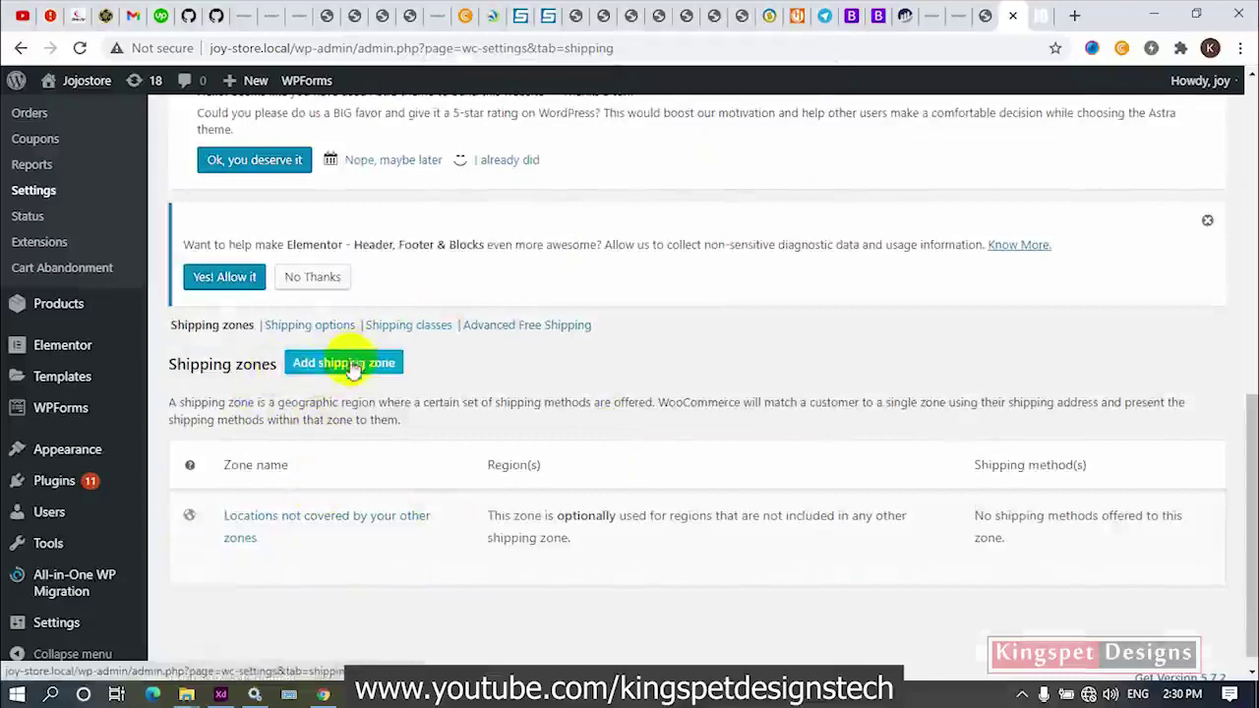
pyautogui.click(317, 369)
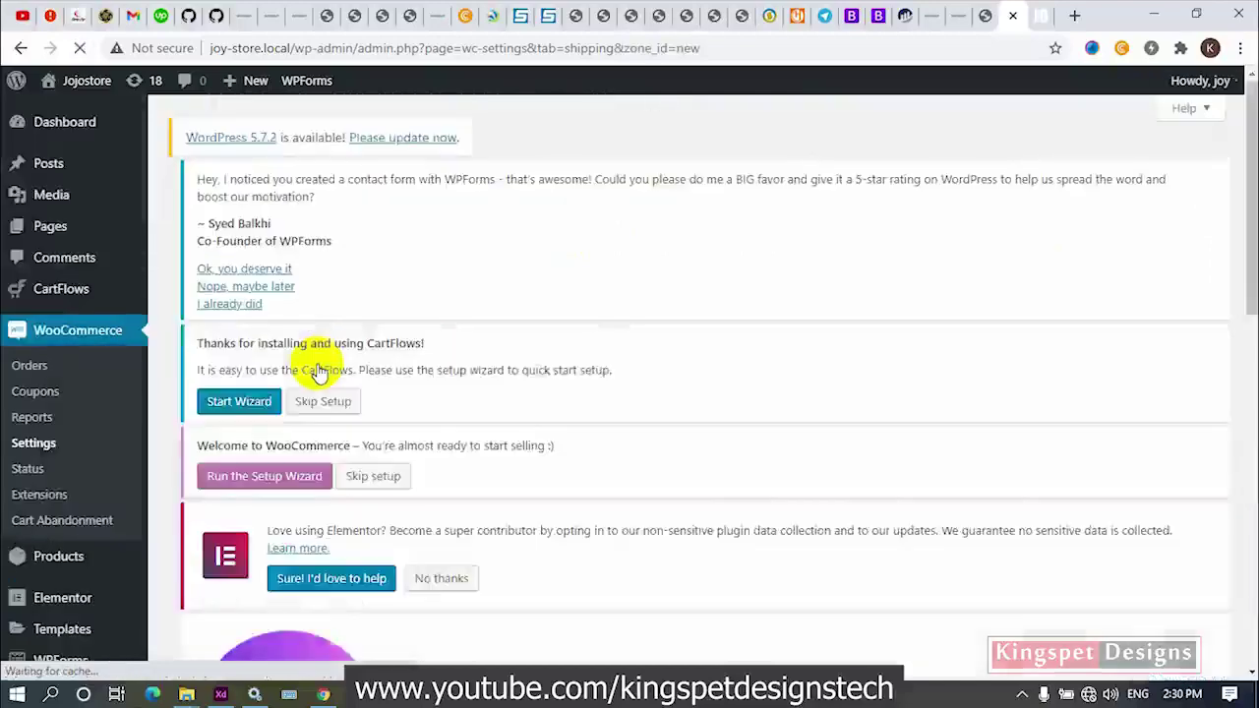
pyautogui.scroll(-3, 407, 373)
pyautogui.scroll(-5, 417, 383)
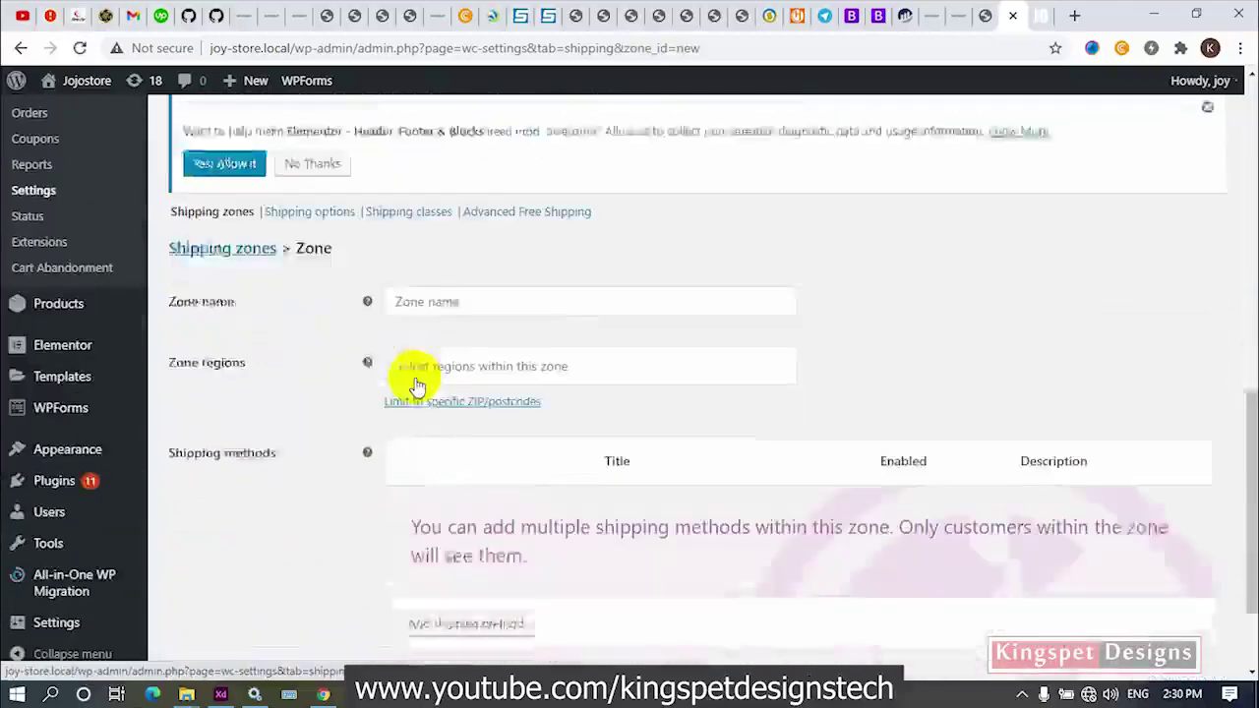
pyautogui.click(481, 228)
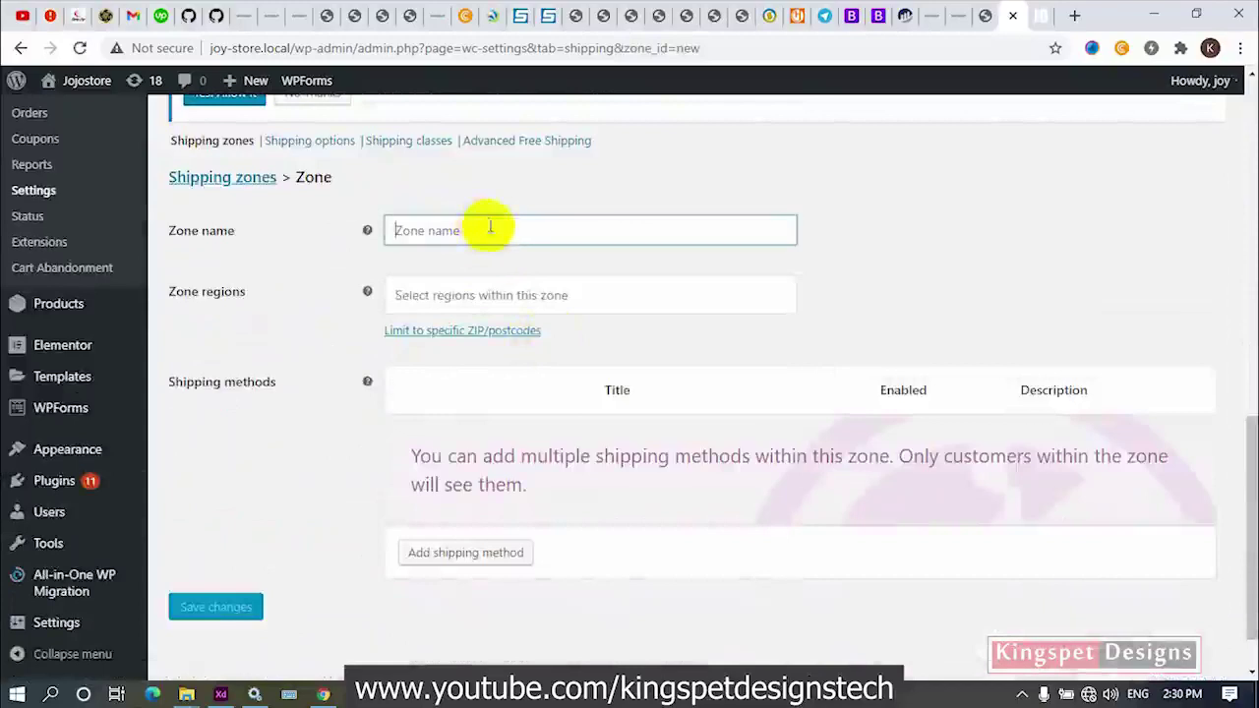
pyautogui.write('WorldWide')
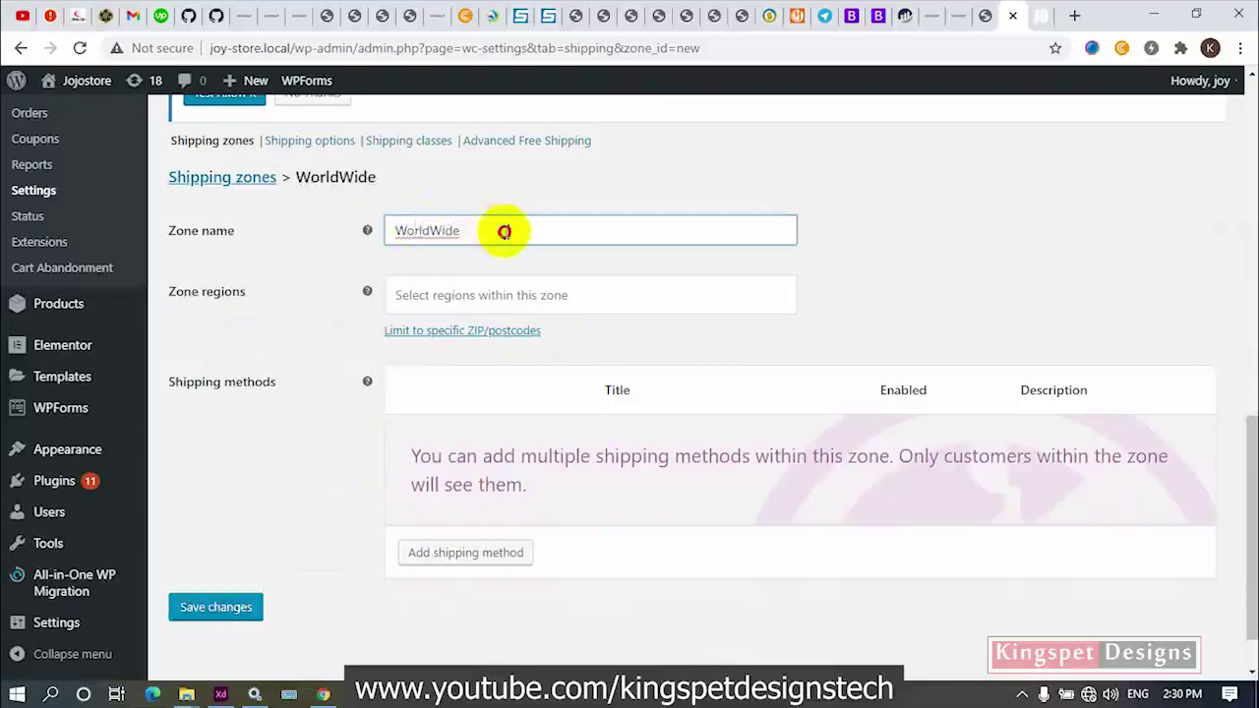
pyautogui.moveTo(499, 233); pyautogui.dragTo(351, 233)
pyautogui.click(499, 234)
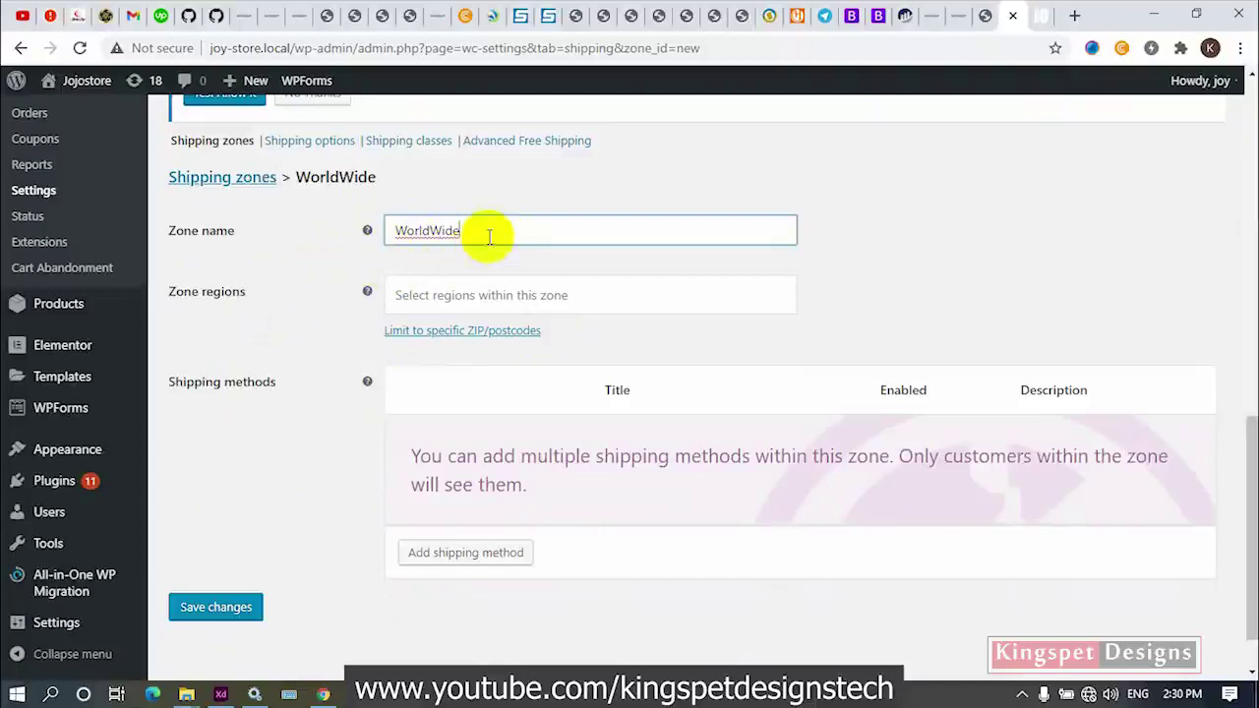
pyautogui.moveTo(495, 236); pyautogui.dragTo(405, 228)
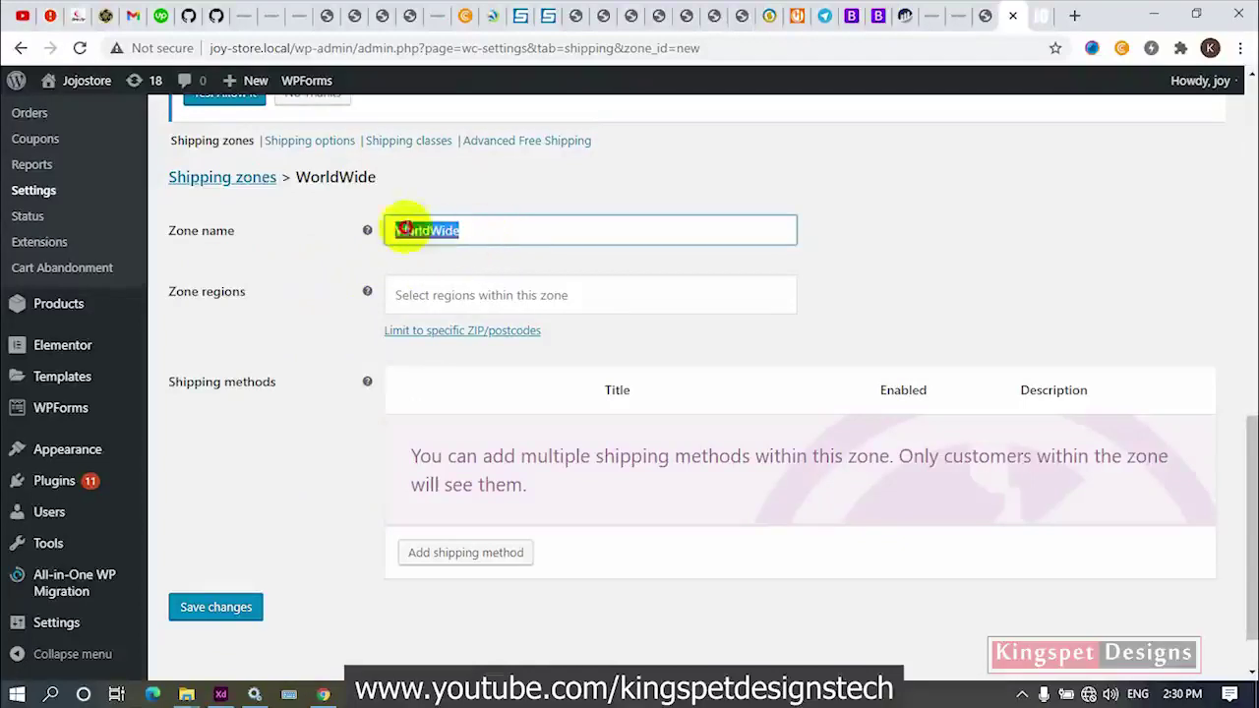
pyautogui.click(512, 295)
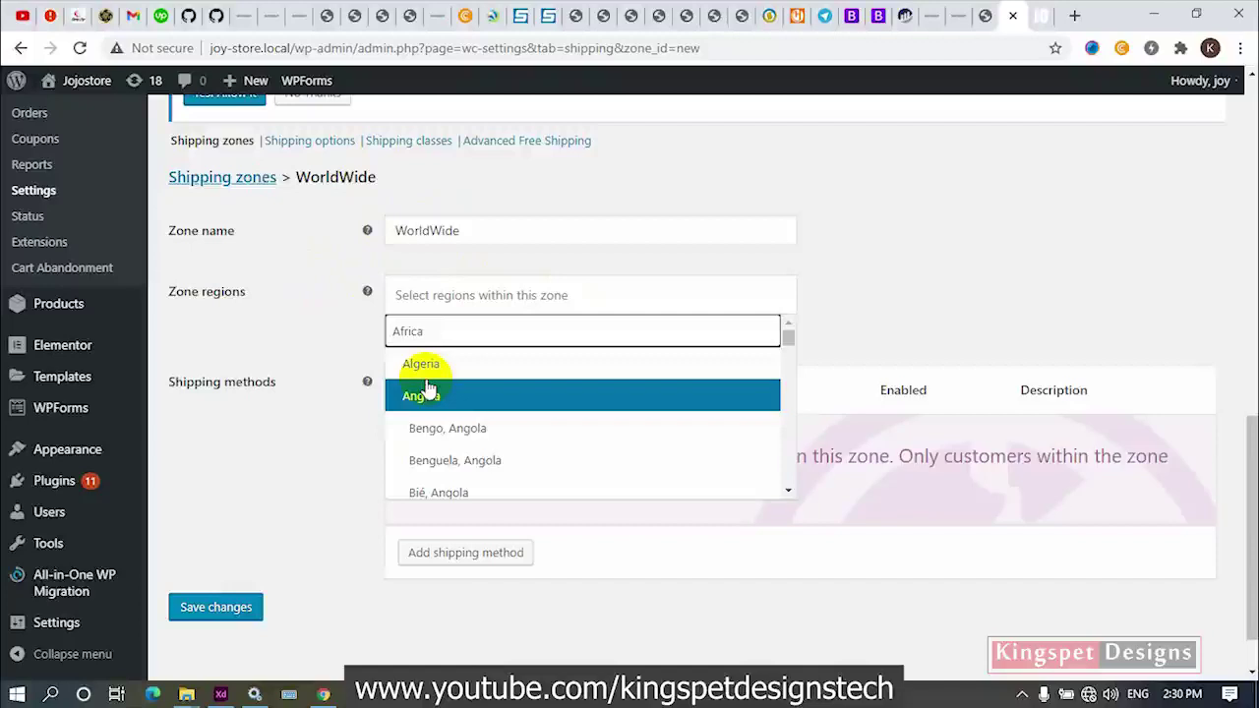
pyautogui.click(859, 300)
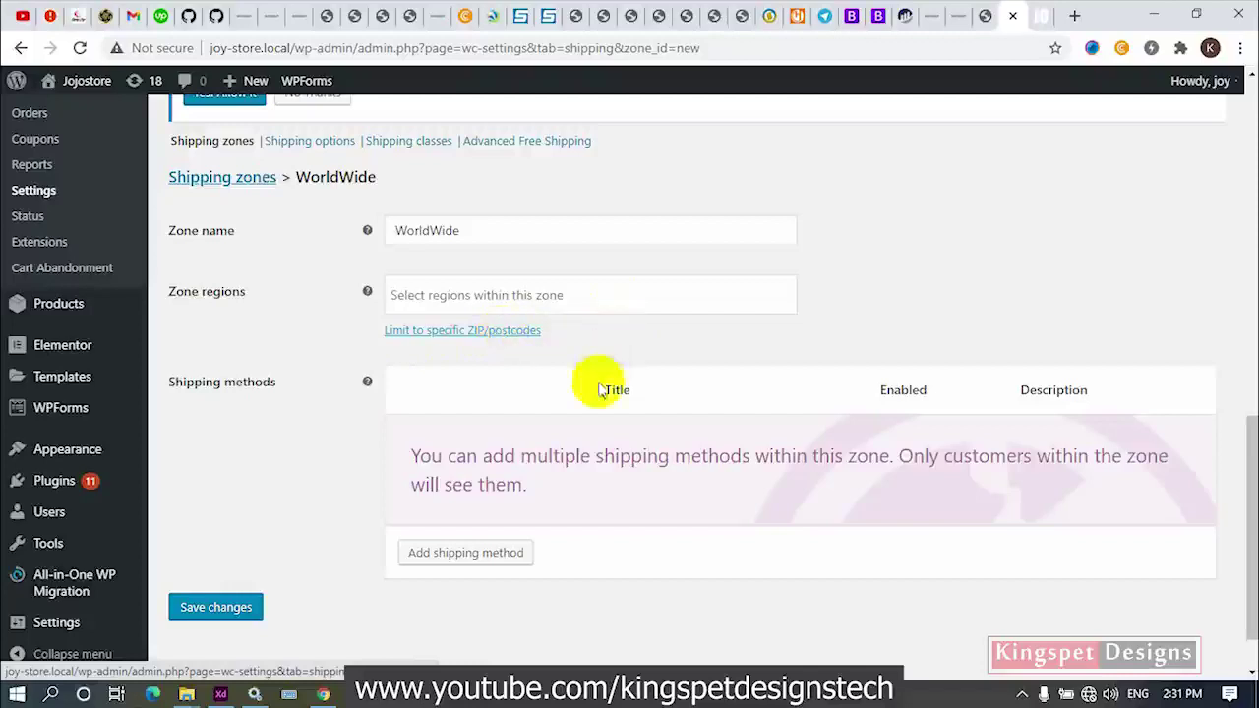
# Add a Flat rate shipping method to the WorldWide zone and view its settings without changing them
pyautogui.click(464, 555)
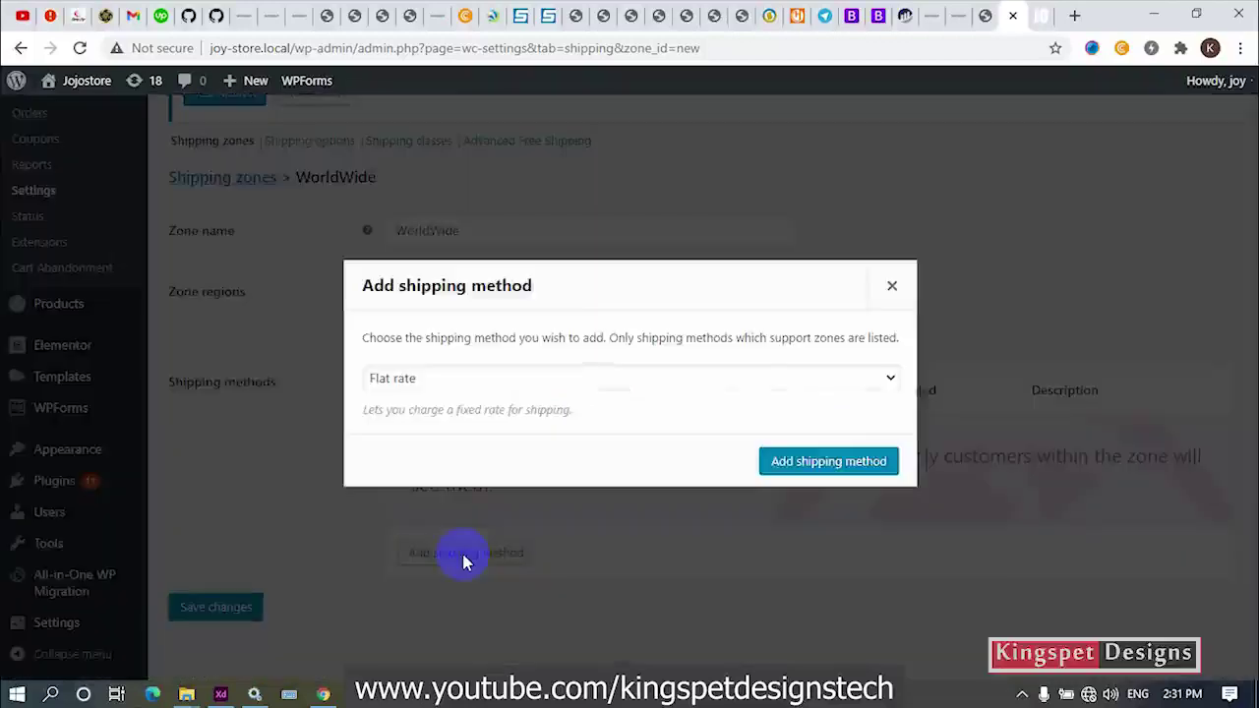
pyautogui.click(748, 377)
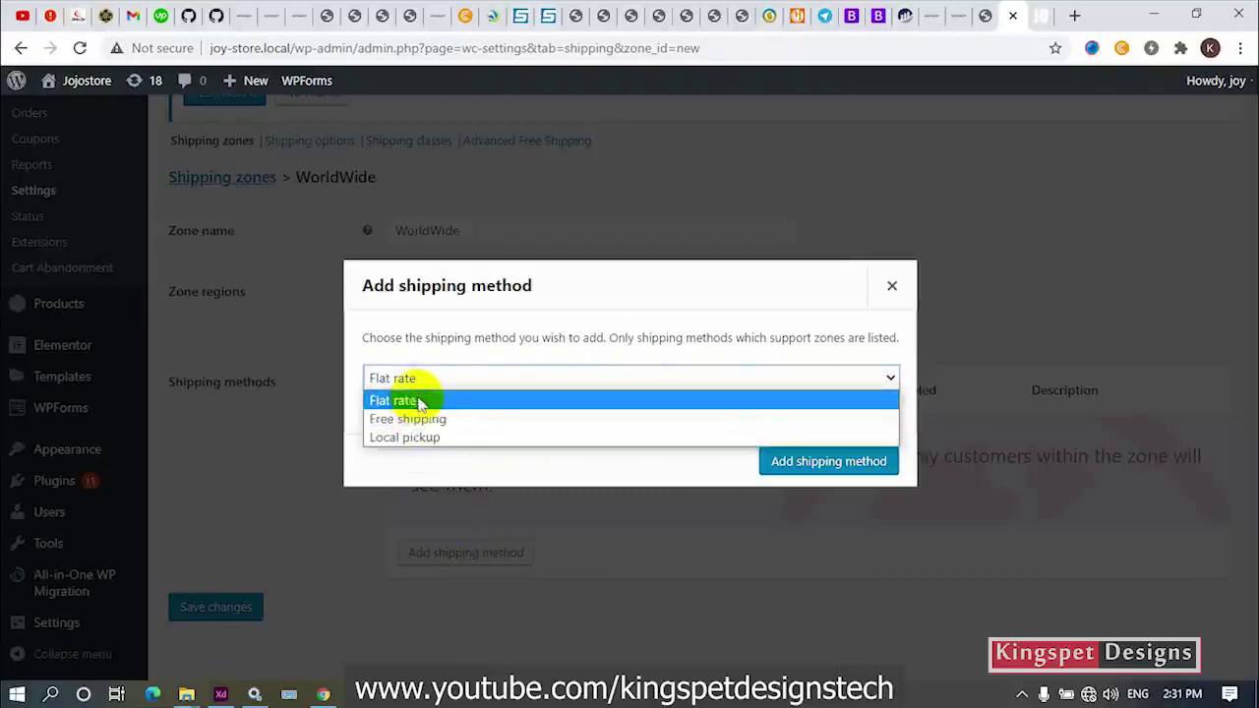
pyautogui.click(459, 402)
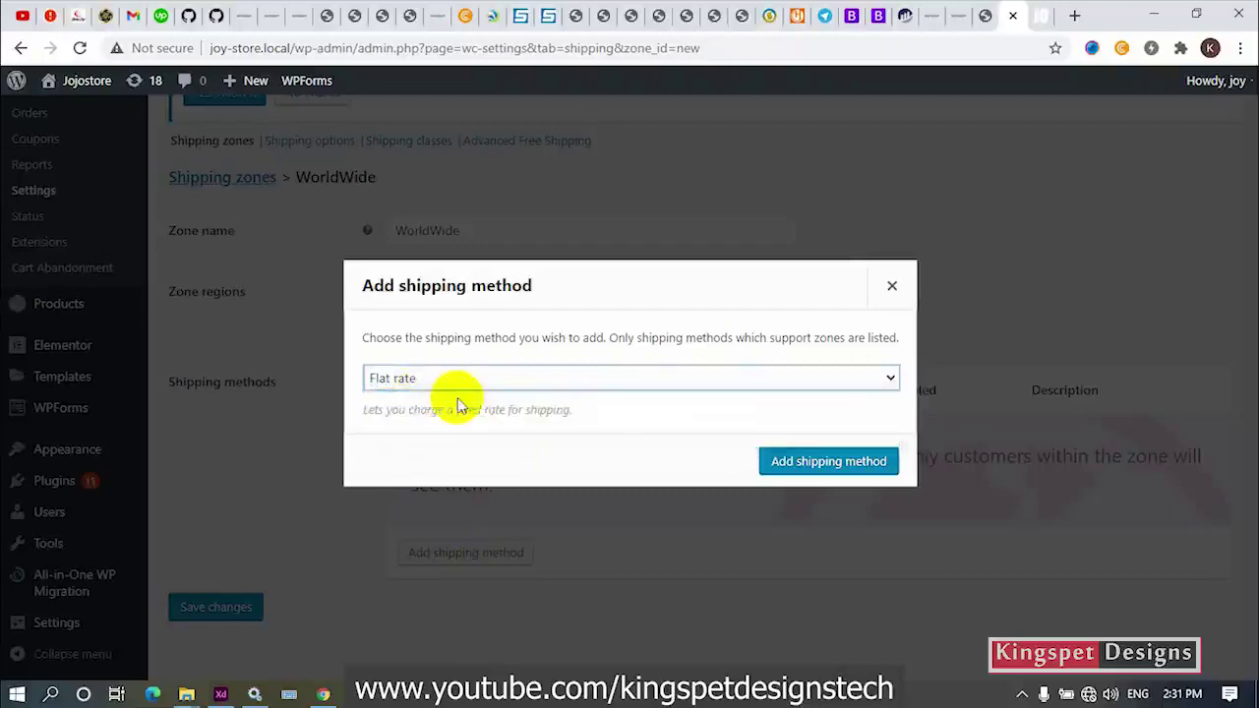
pyautogui.click(816, 463)
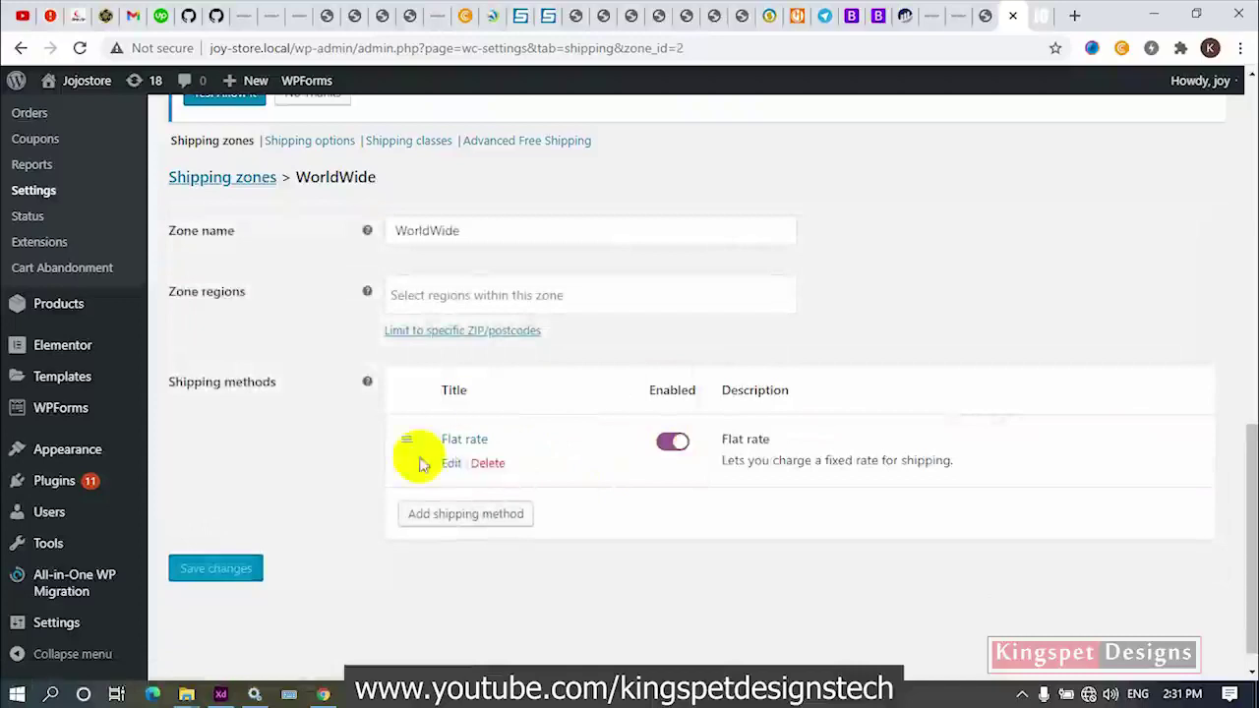
pyautogui.click(451, 463)
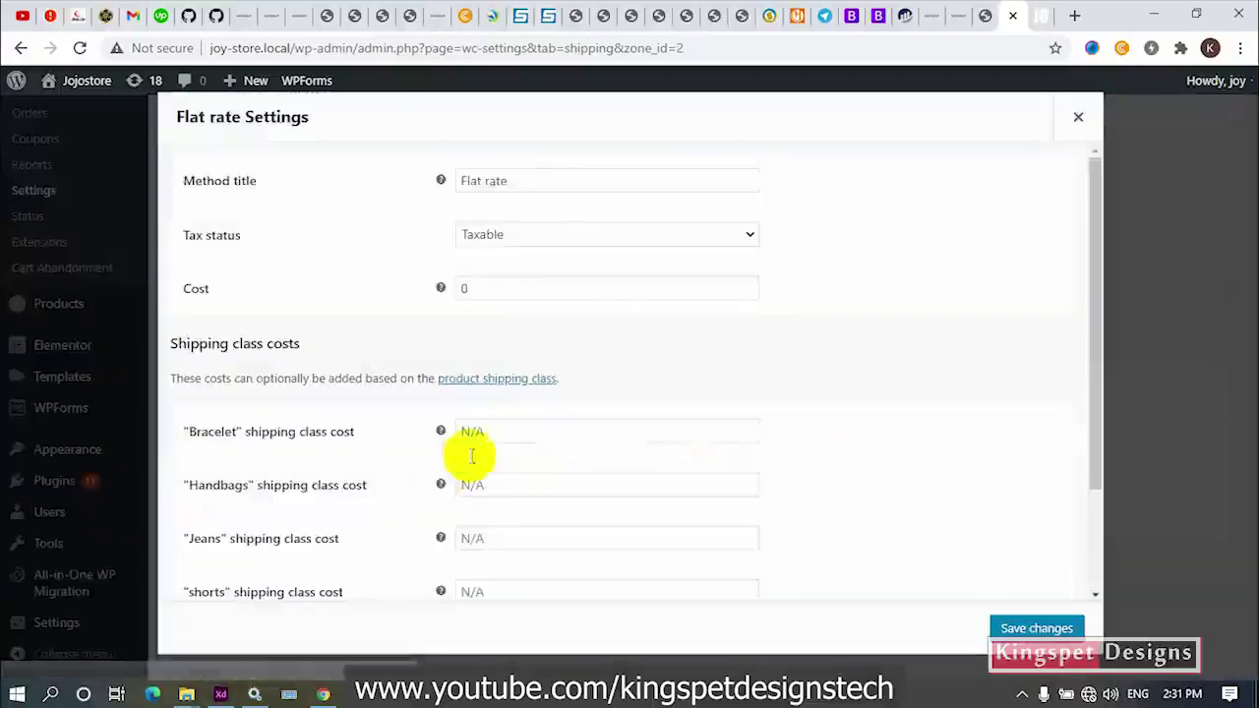
pyautogui.click(1077, 116)
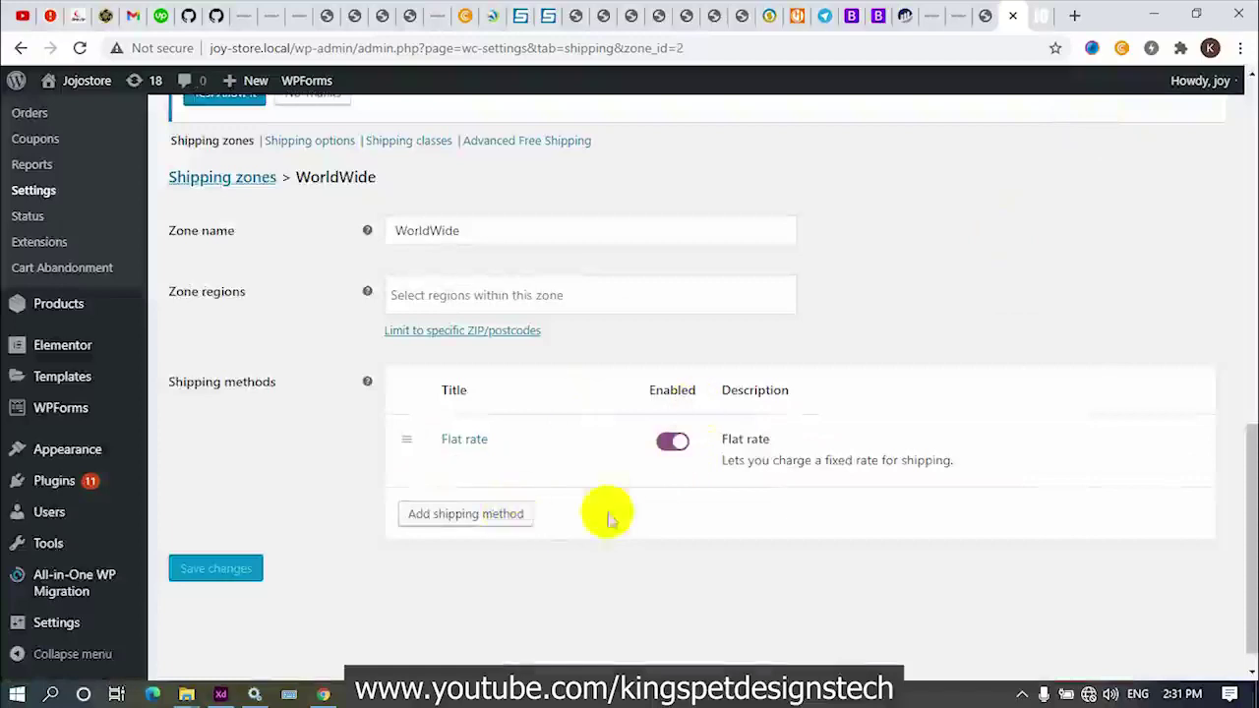
# Open the shipping options and review the calculation, shipping destination and debug mode settings
pyautogui.scroll(2, 618, 505)
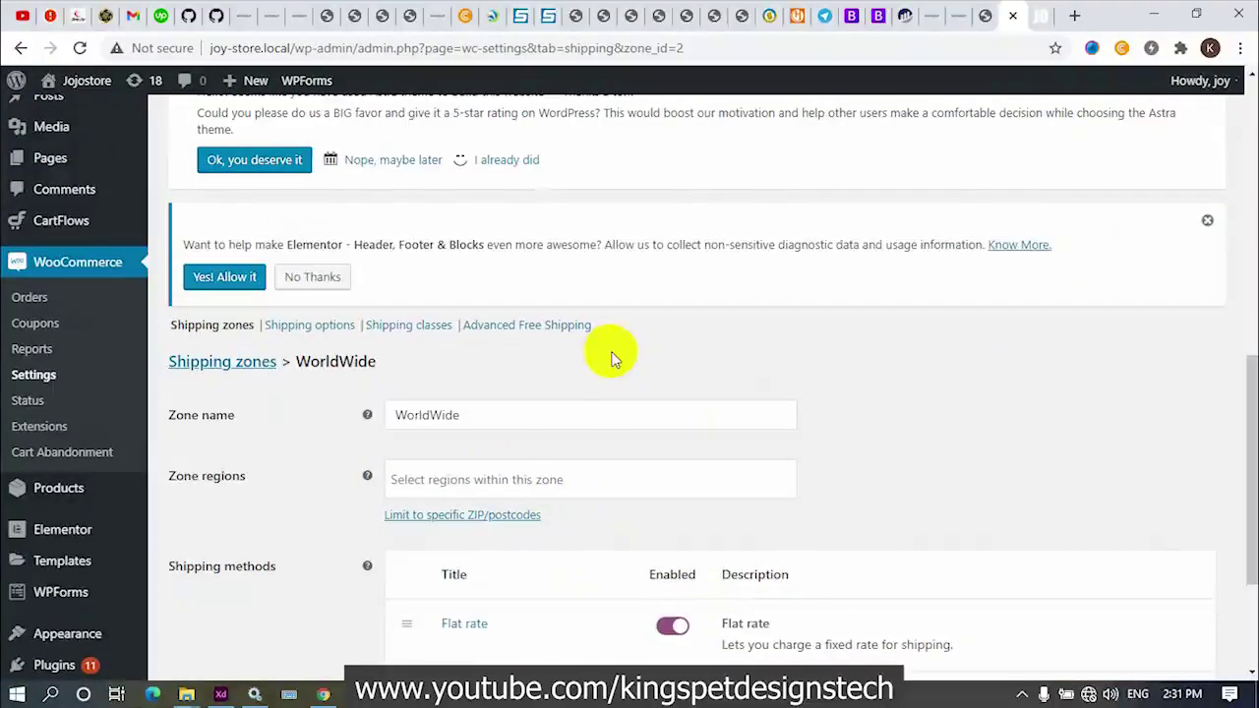
pyautogui.click(328, 335)
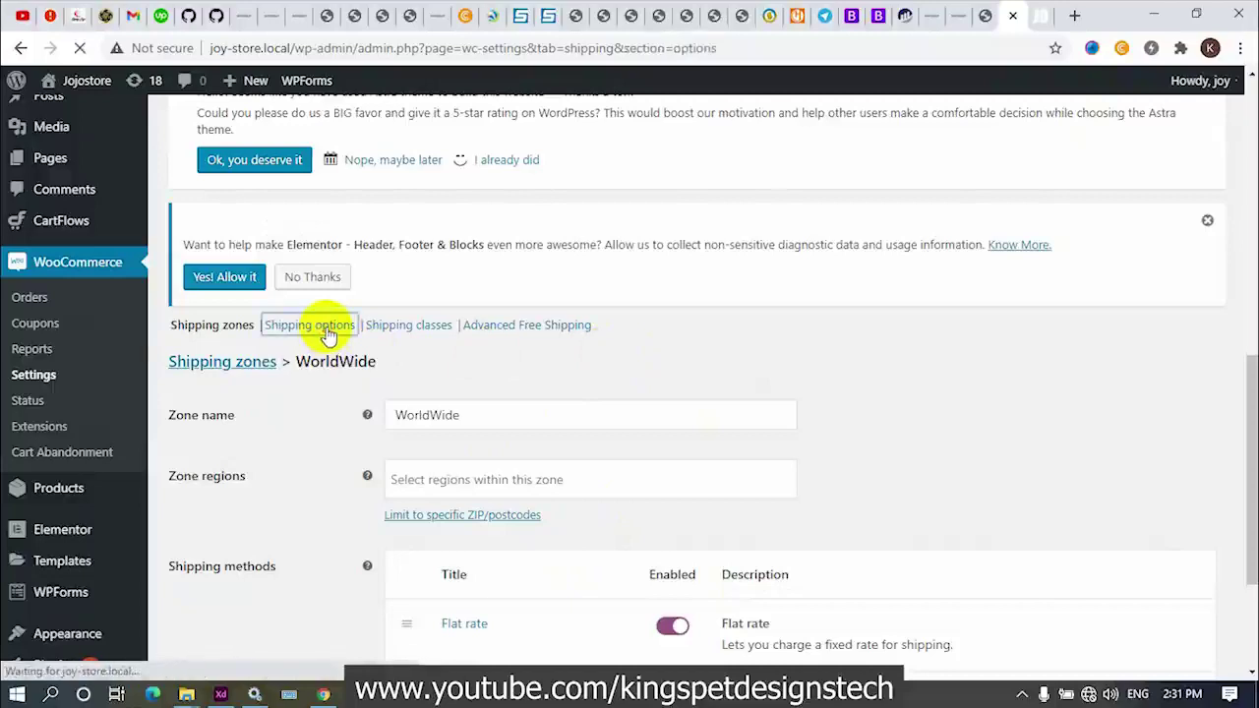
pyautogui.scroll(-3, 429, 470)
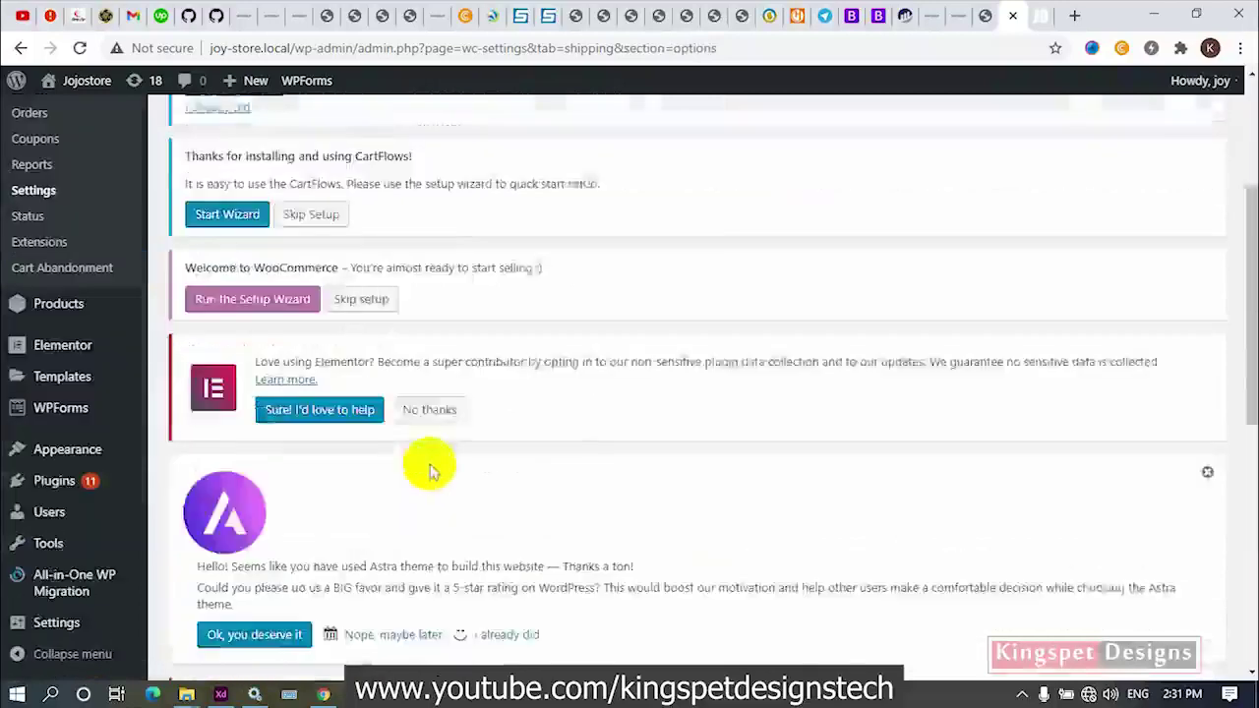
pyautogui.scroll(-3, 429, 470)
pyautogui.scroll(2, 472, 396)
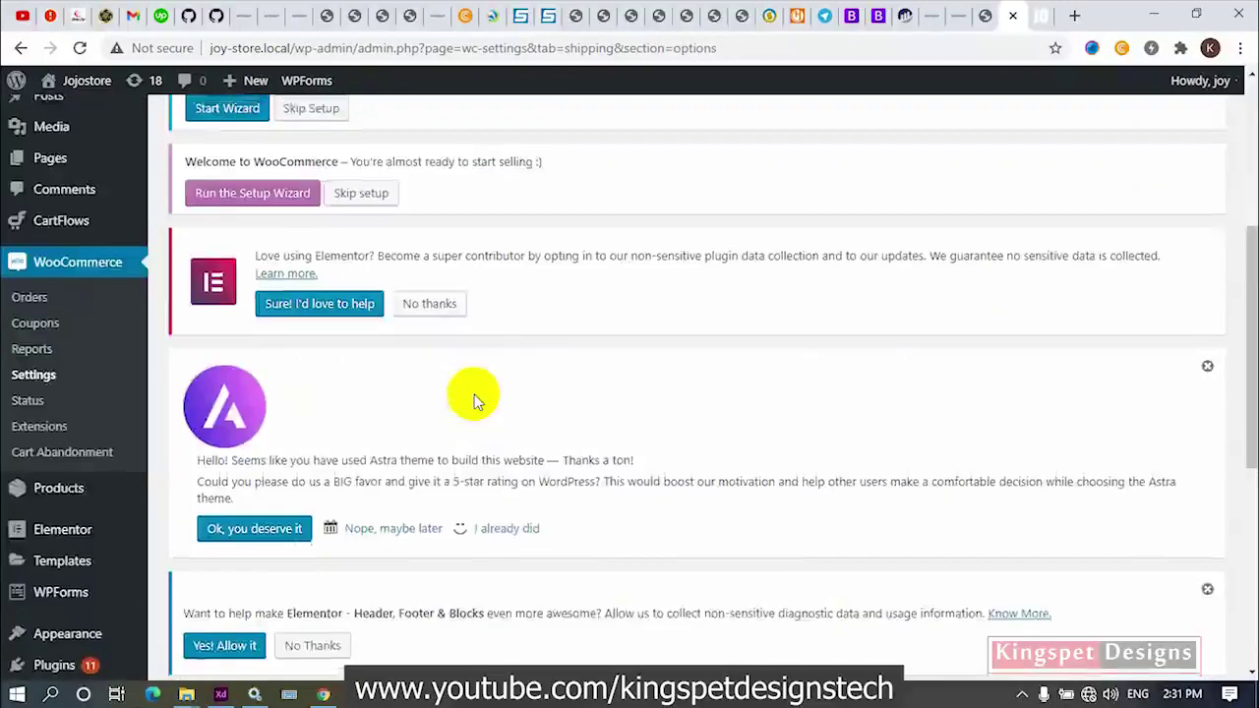
pyautogui.scroll(5, 472, 396)
pyautogui.scroll(-10, 472, 396)
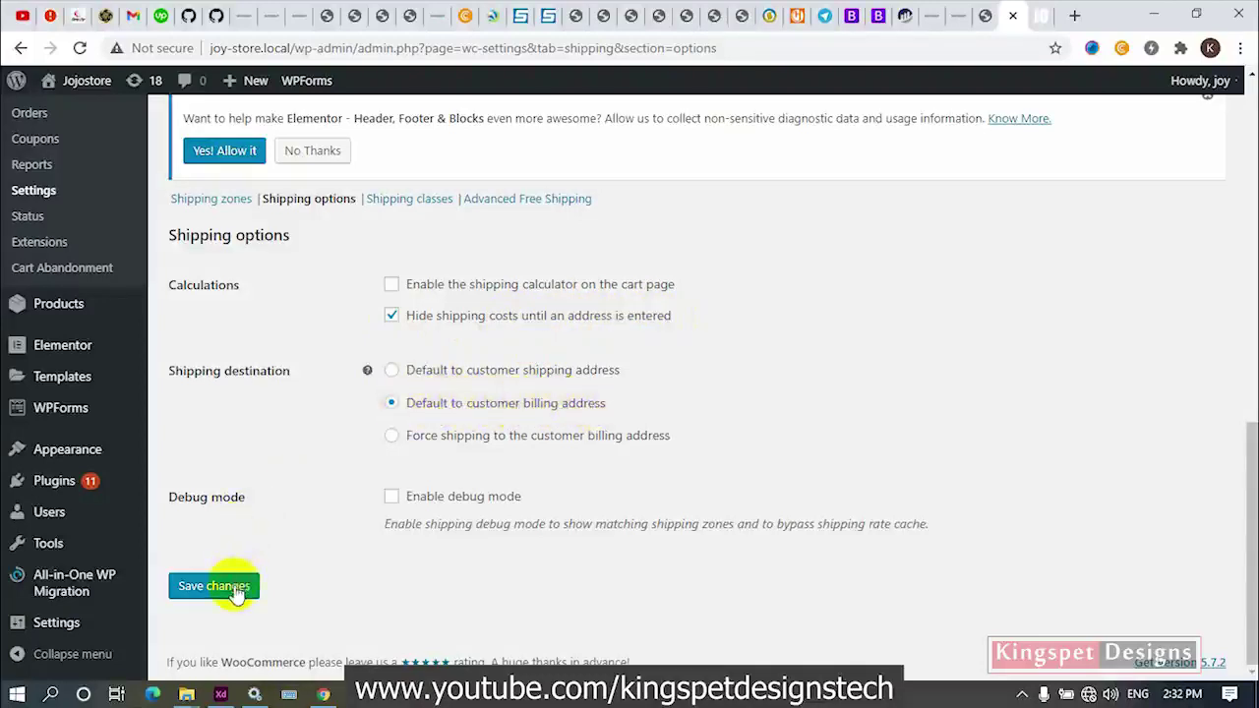
# Open the shipping classes, check the products in the store, and save a new class named bags with the slug bags
pyautogui.click(425, 211)
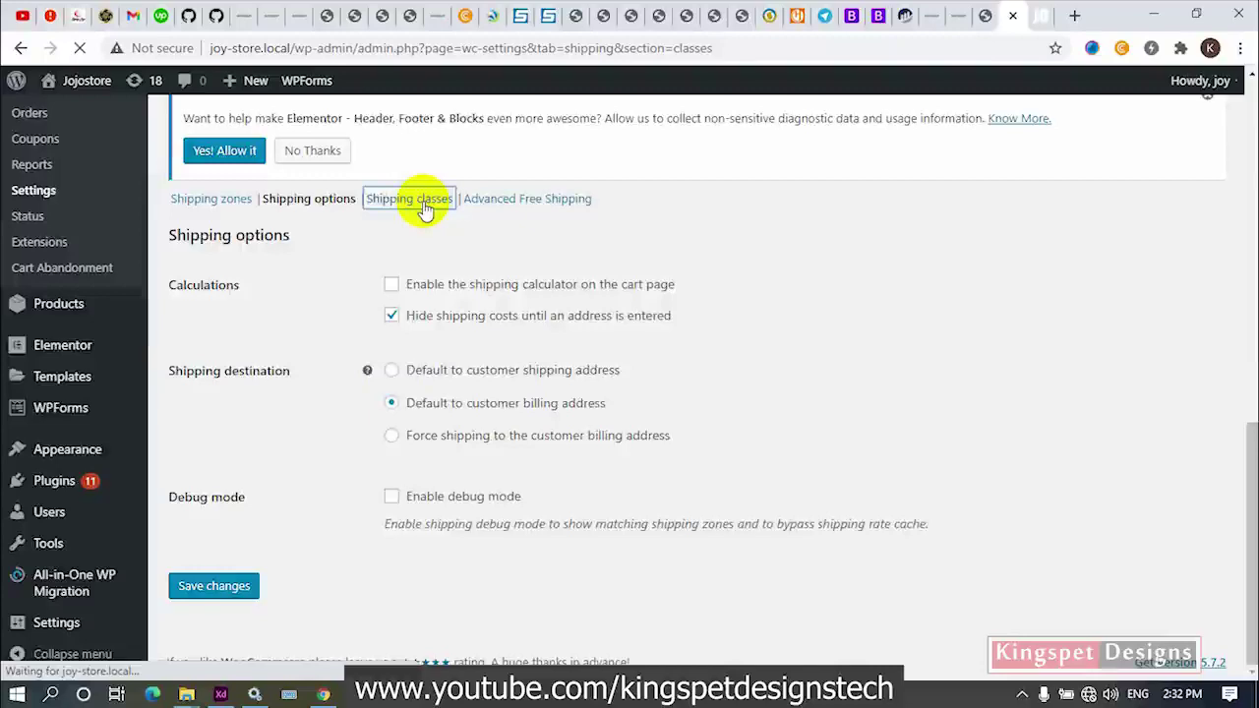
pyautogui.scroll(-4, 521, 470)
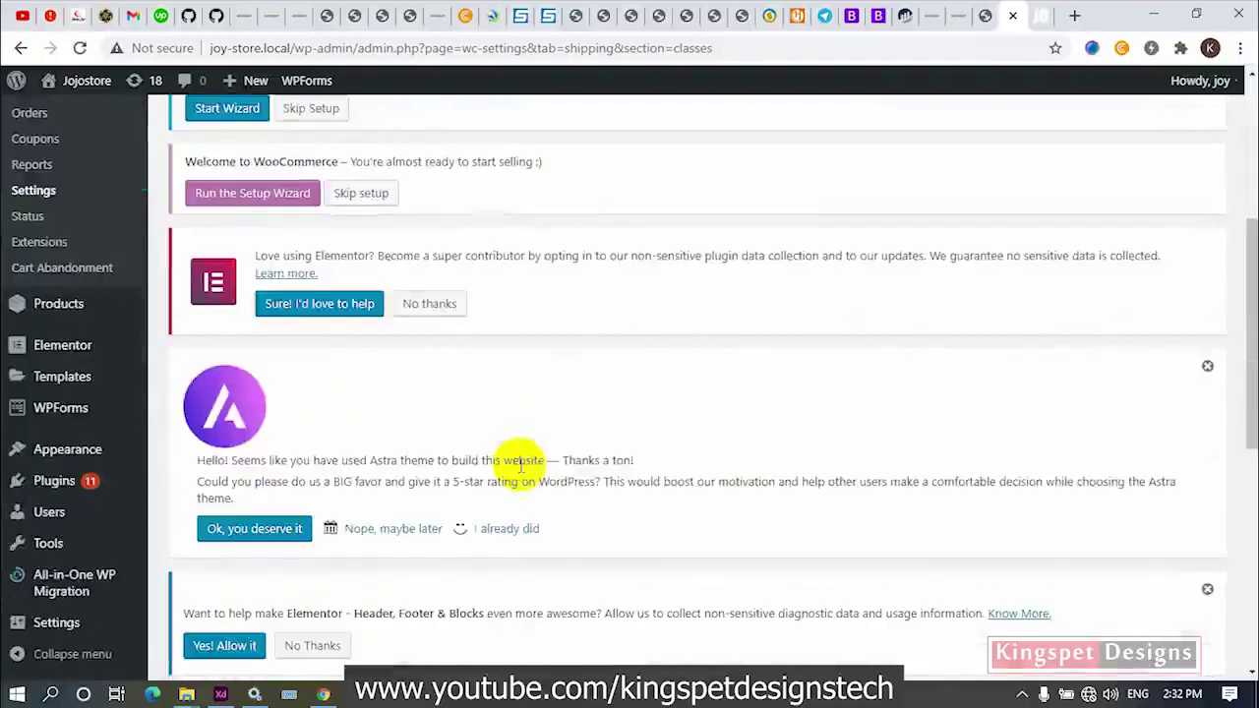
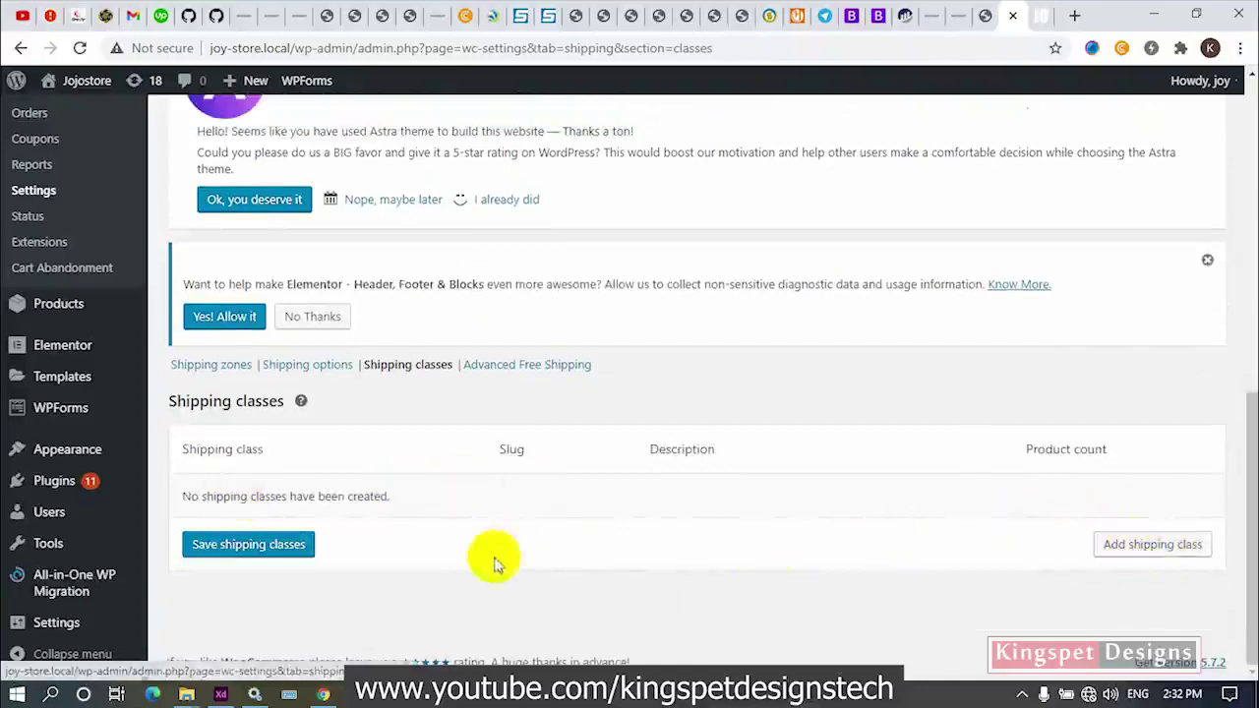
pyautogui.click(1133, 547)
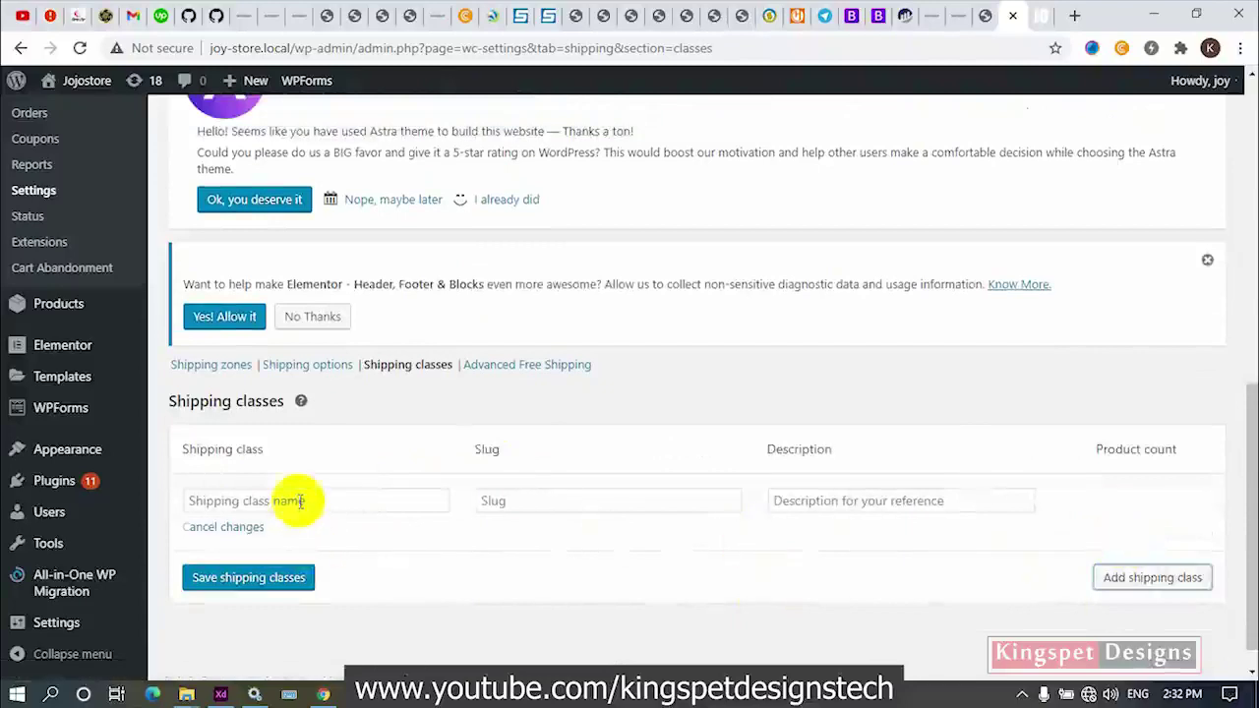
pyautogui.click(1043, 13)
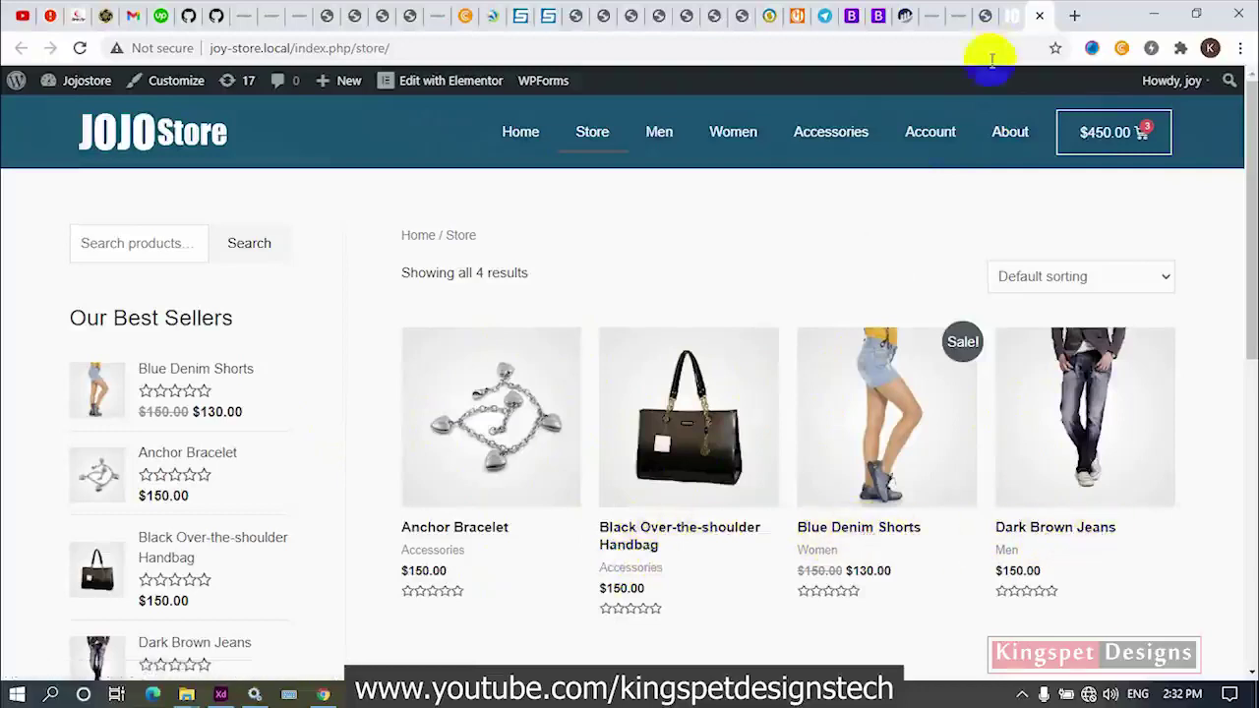
pyautogui.click(1003, 22)
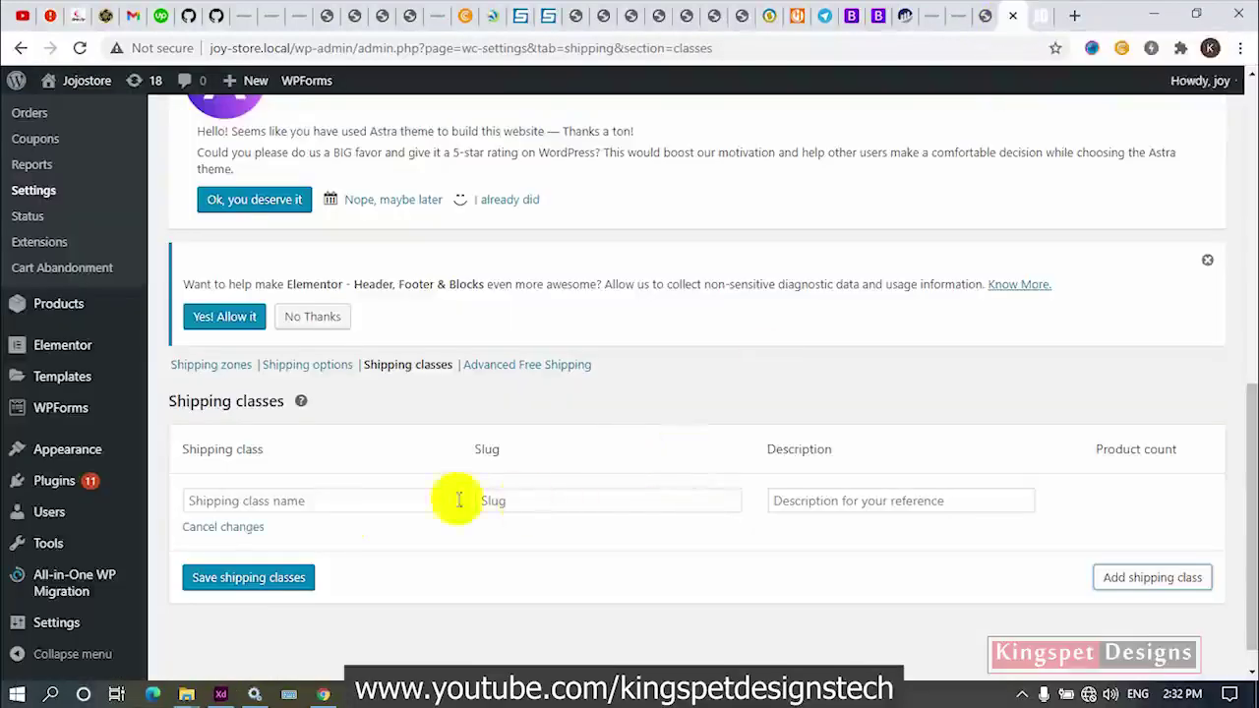
pyautogui.click(351, 500)
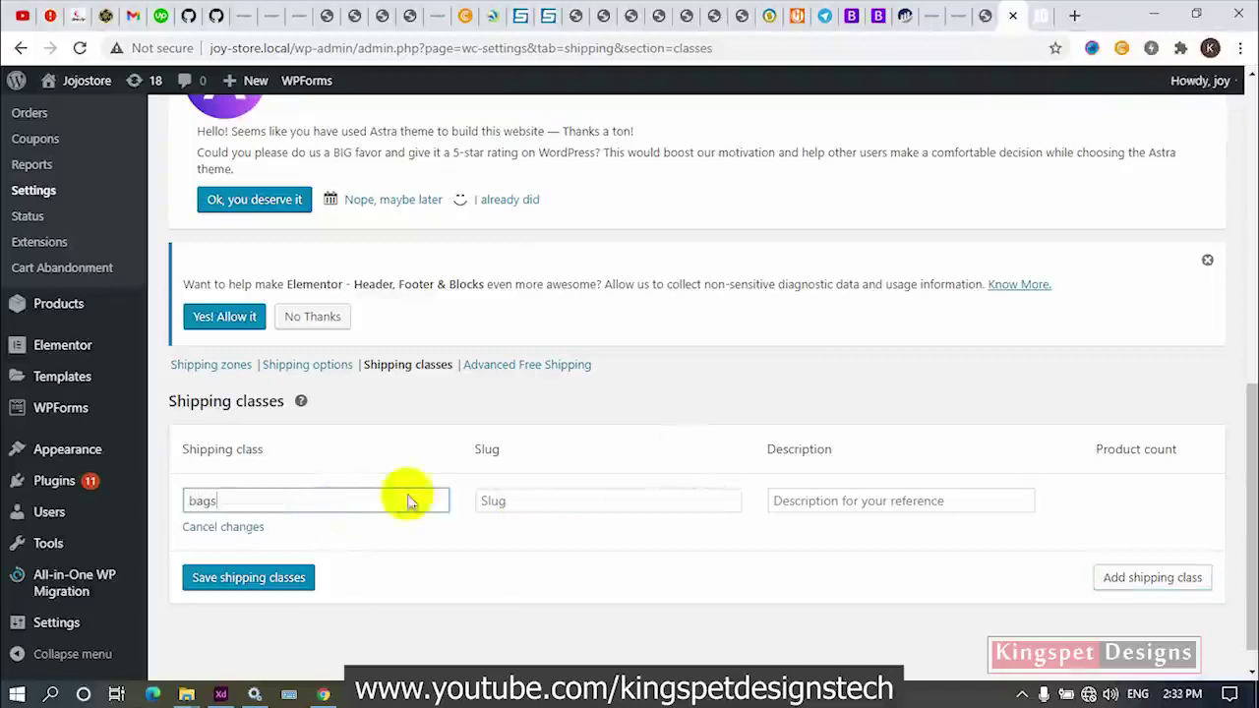
pyautogui.click(277, 497)
pyautogui.doubleClick(276, 497)
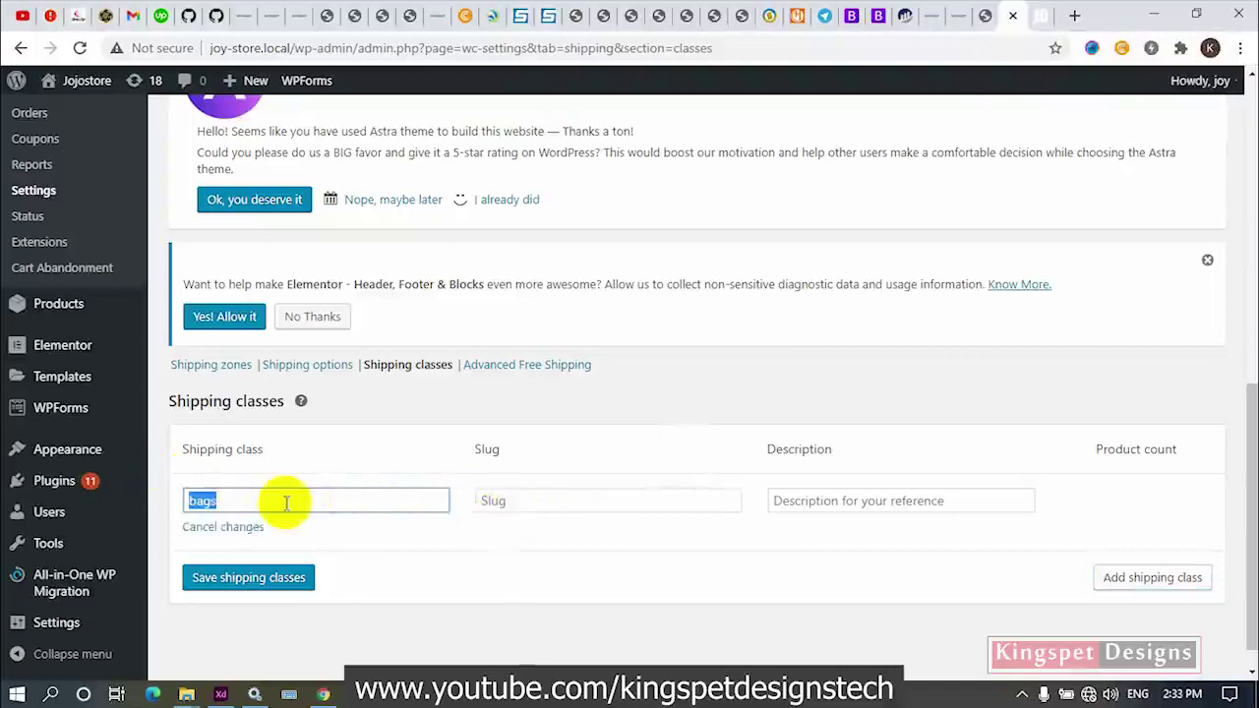
pyautogui.click(578, 500)
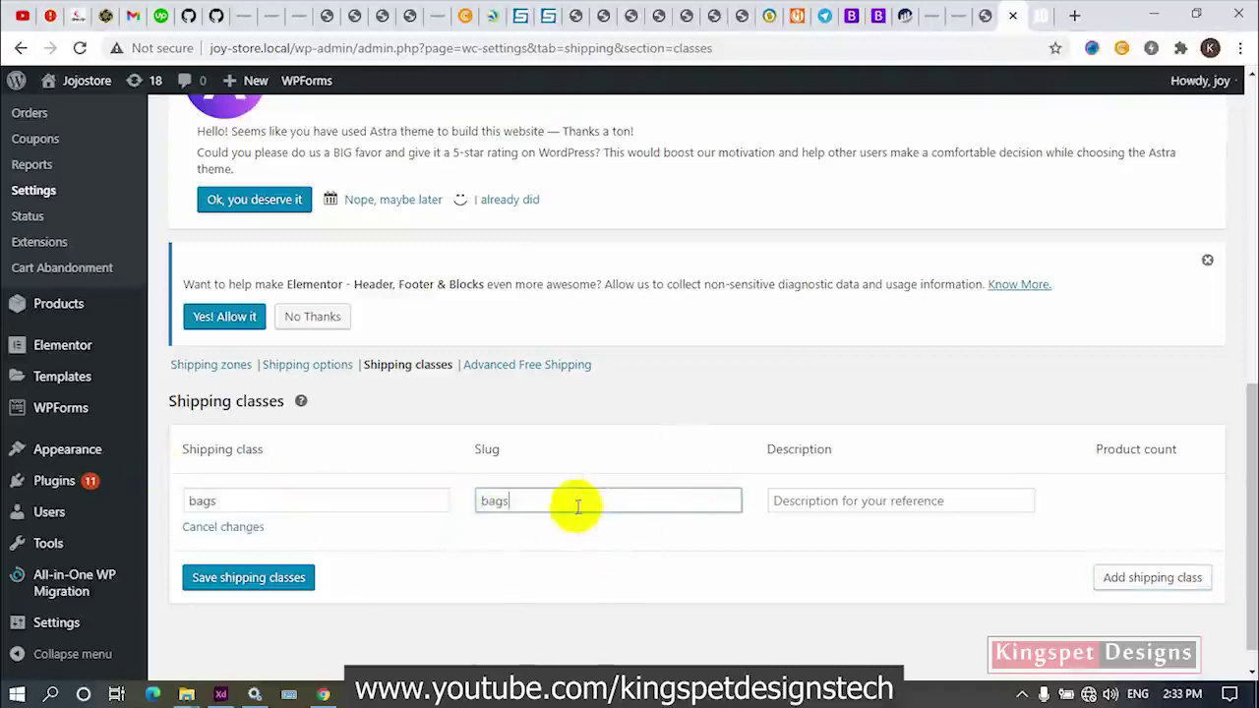
pyautogui.click(234, 580)
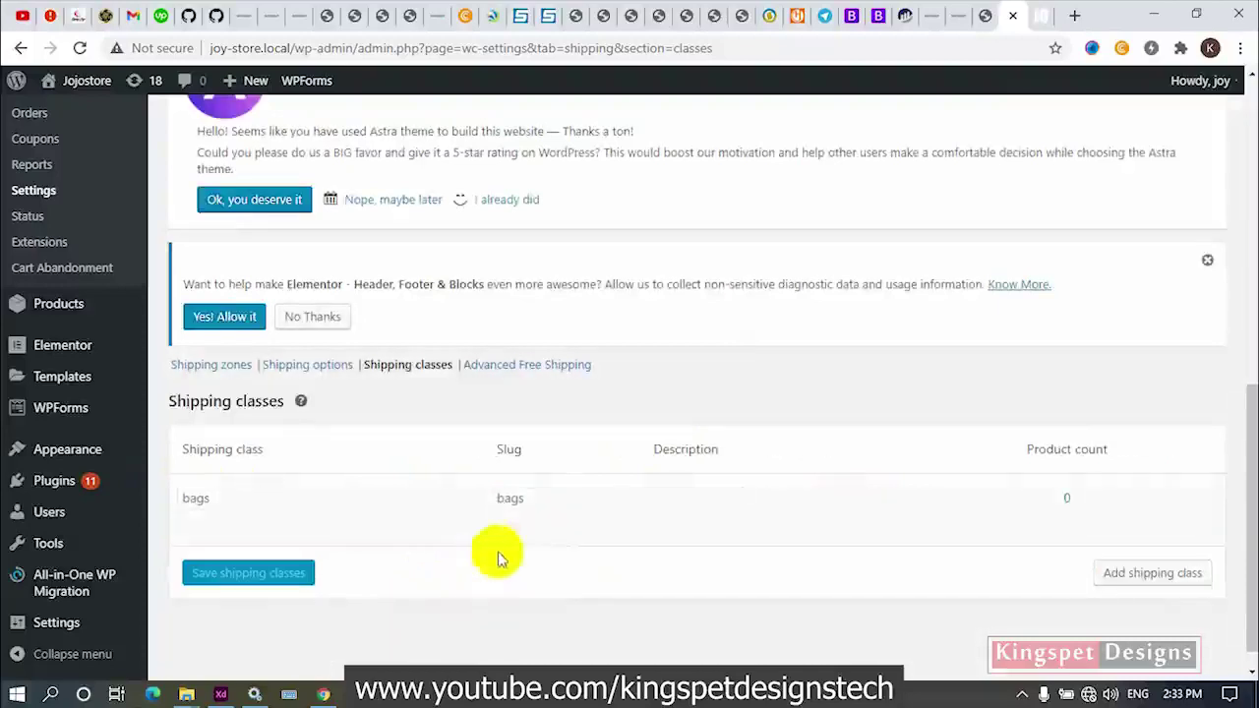
# Add and save a shipping class named F-Shorts with the slug F-Shorts, and dismiss the network notification
pyautogui.click(1116, 573)
pyautogui.click(335, 572)
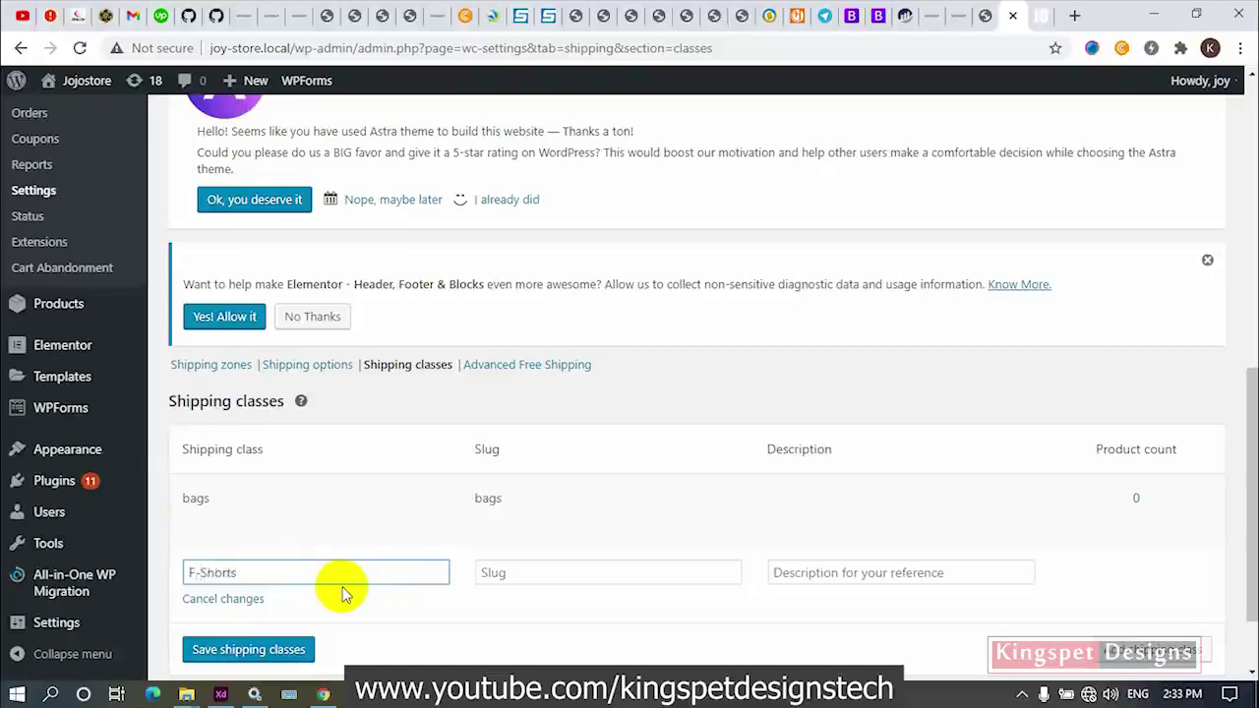
pyautogui.moveTo(250, 573); pyautogui.dragTo(118, 570)
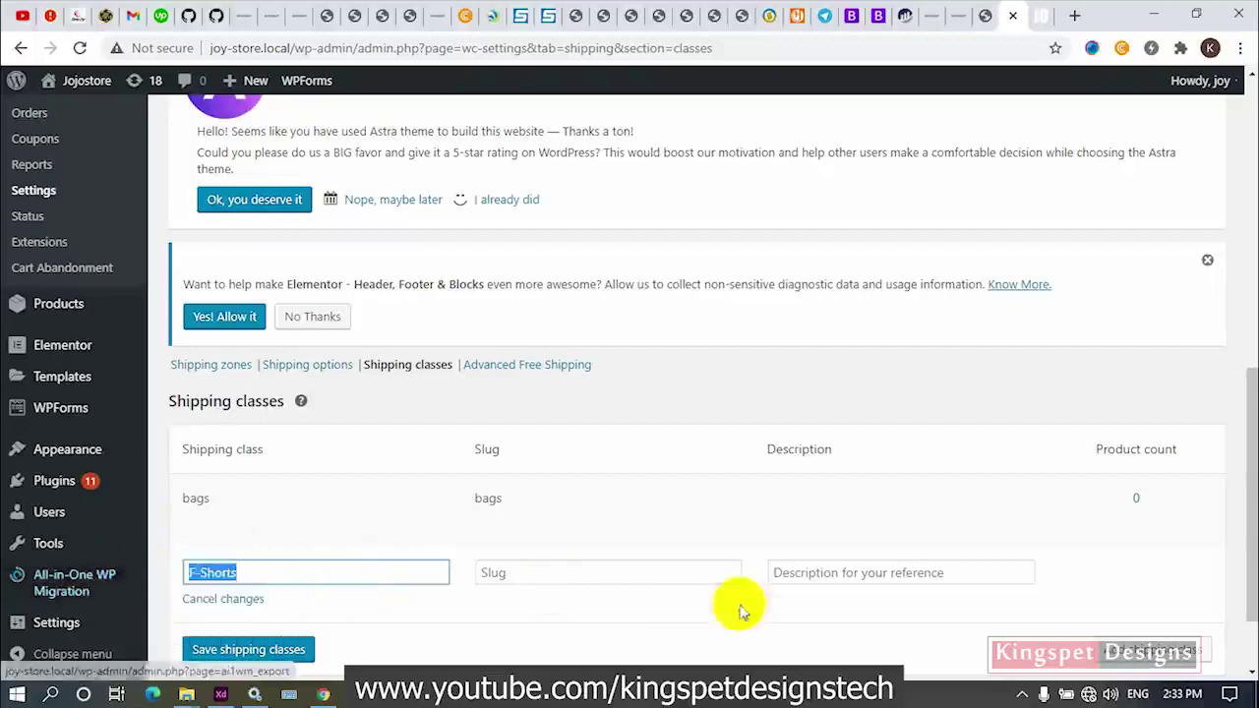
pyautogui.click(565, 579)
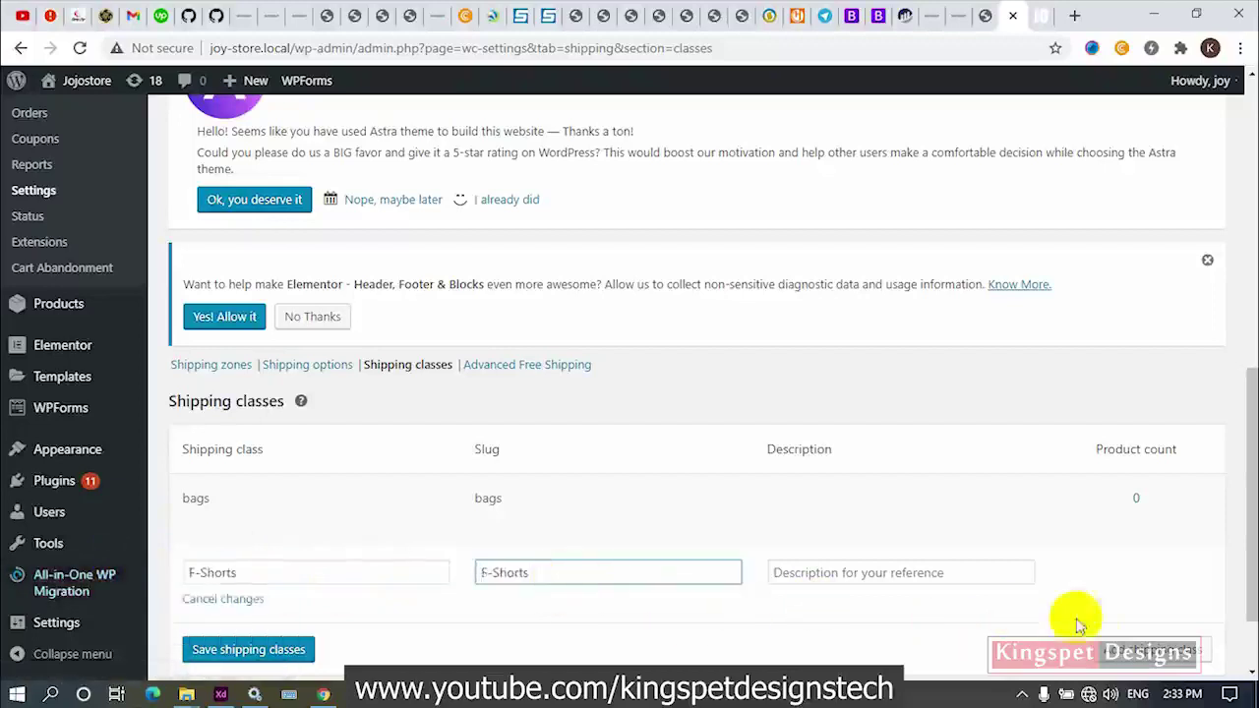
pyautogui.click(281, 649)
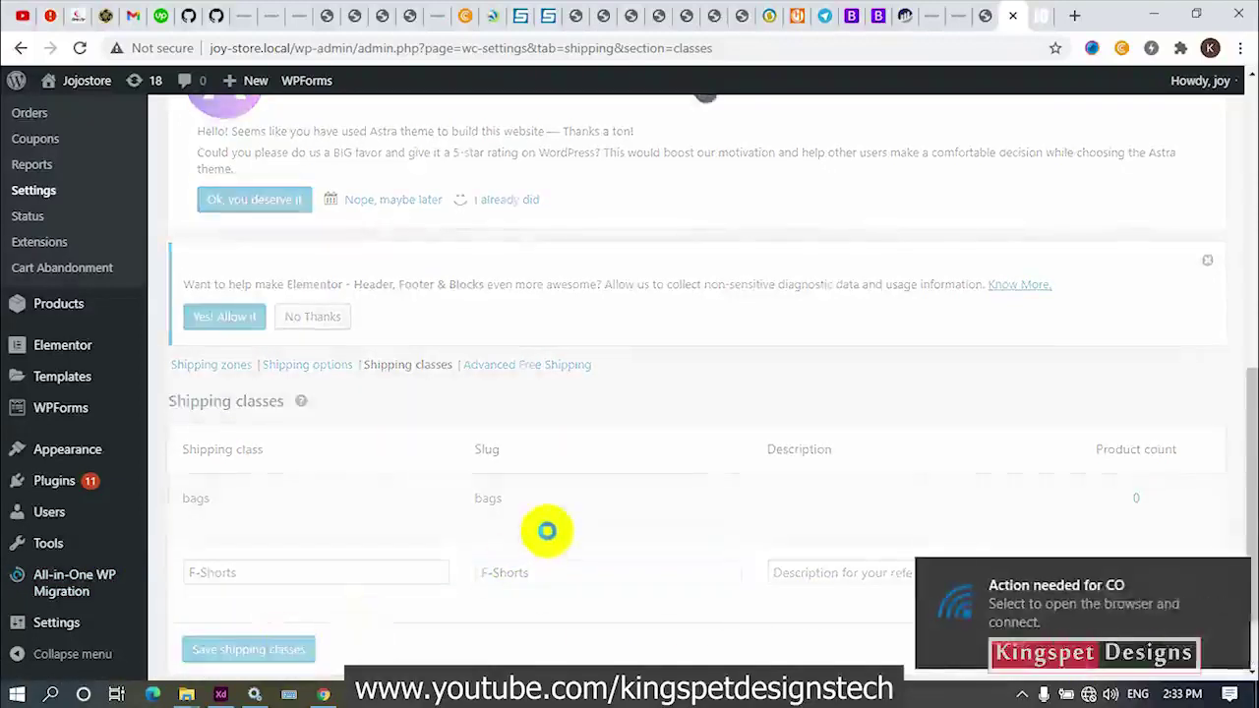
pyautogui.click(1232, 578)
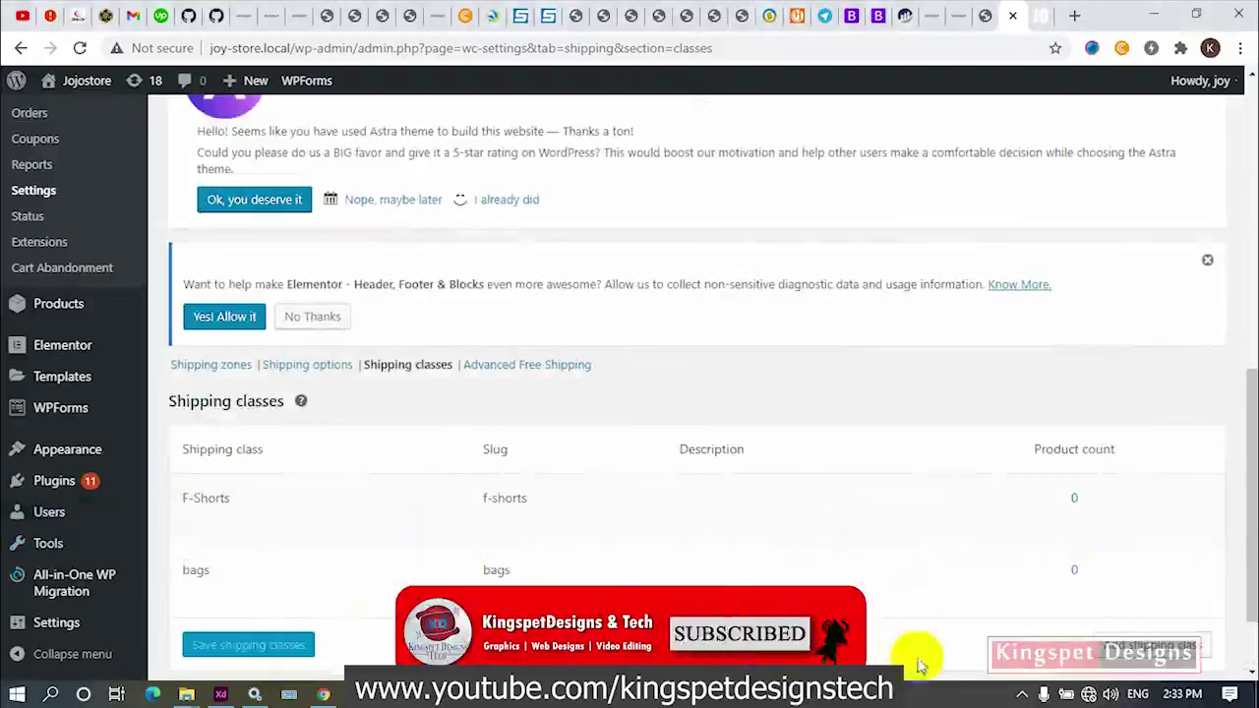
# Start another shipping class and name it F-bracelets, checking the bracelet product on the store page
pyautogui.click(1141, 646)
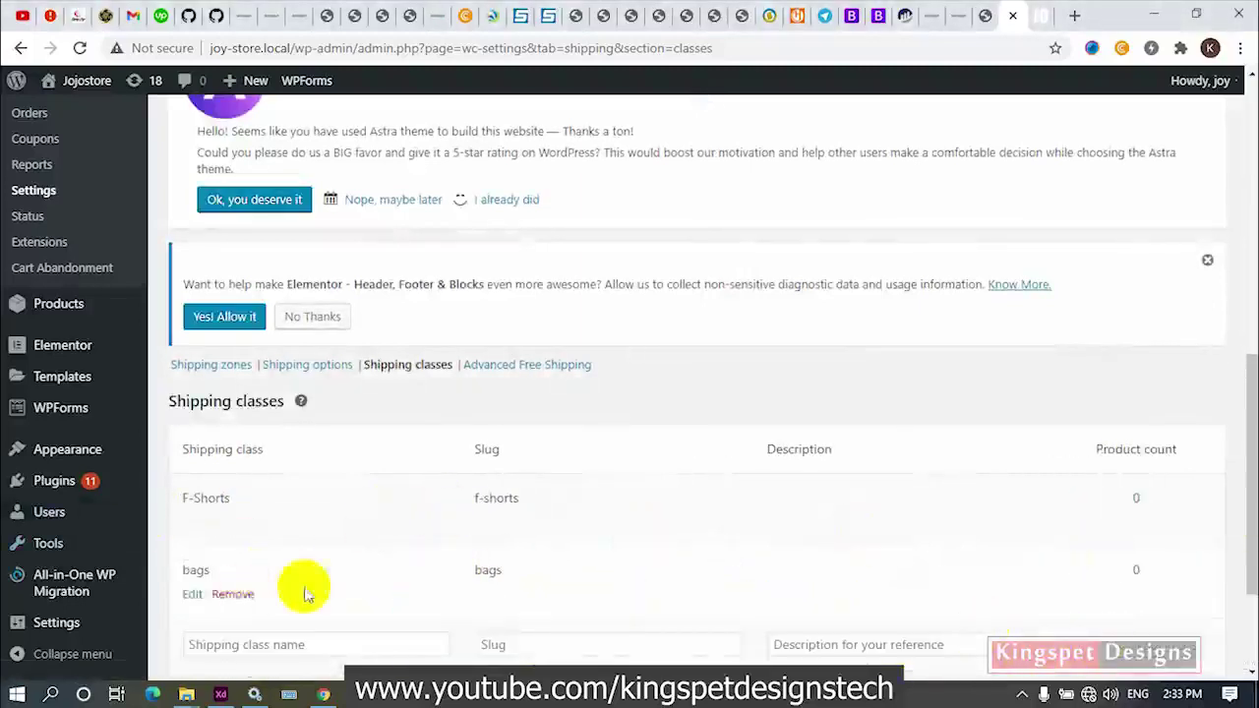
pyautogui.scroll(-3, 315, 560)
pyautogui.scroll(1, 295, 442)
pyautogui.click(294, 468)
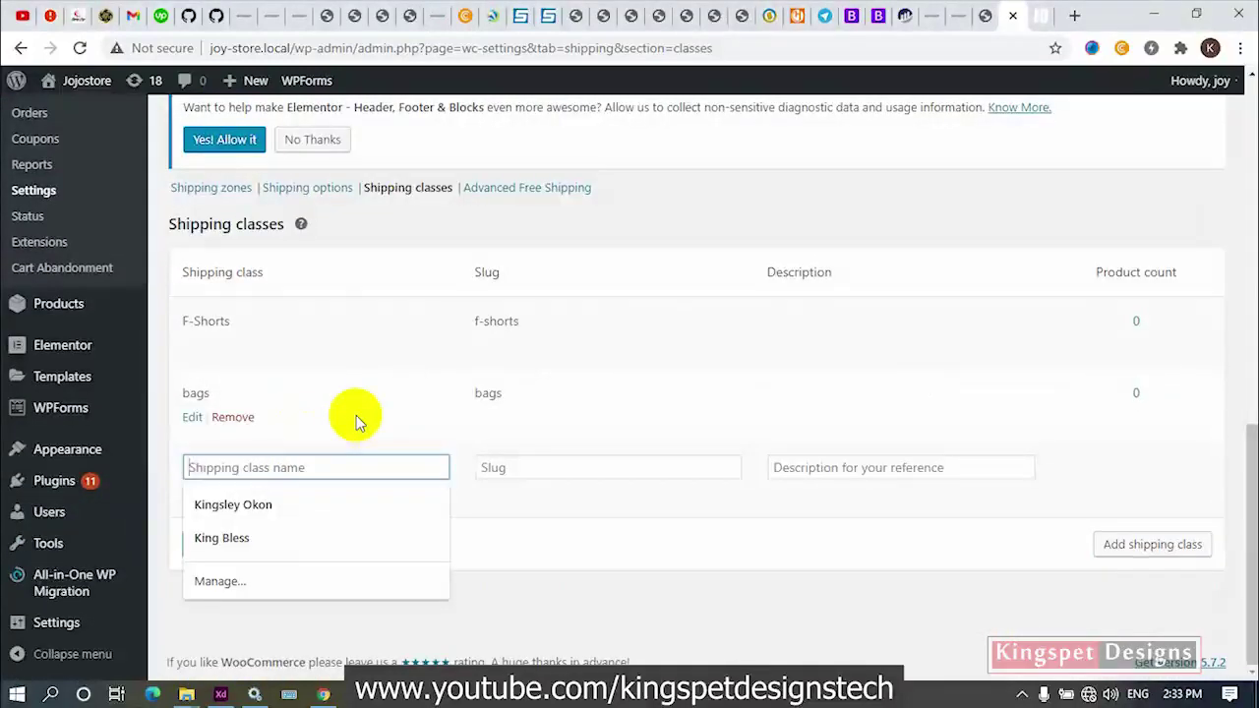
pyautogui.write('bra')
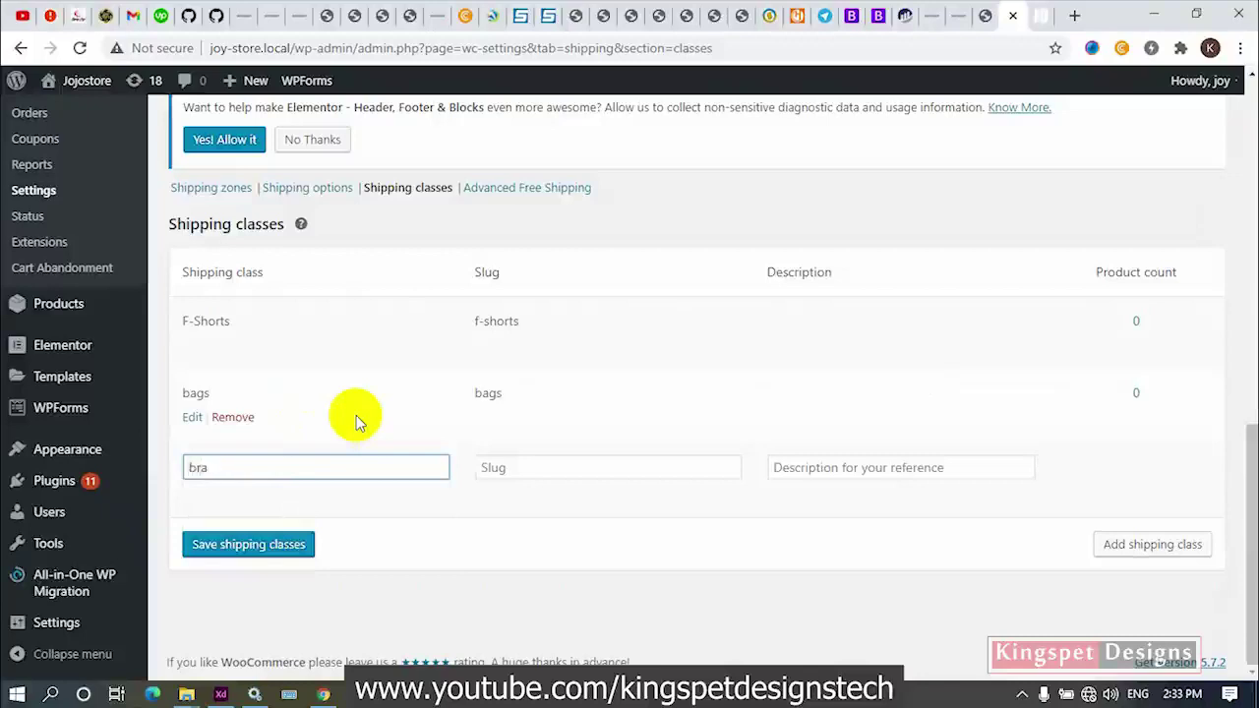
pyautogui.click(1038, 20)
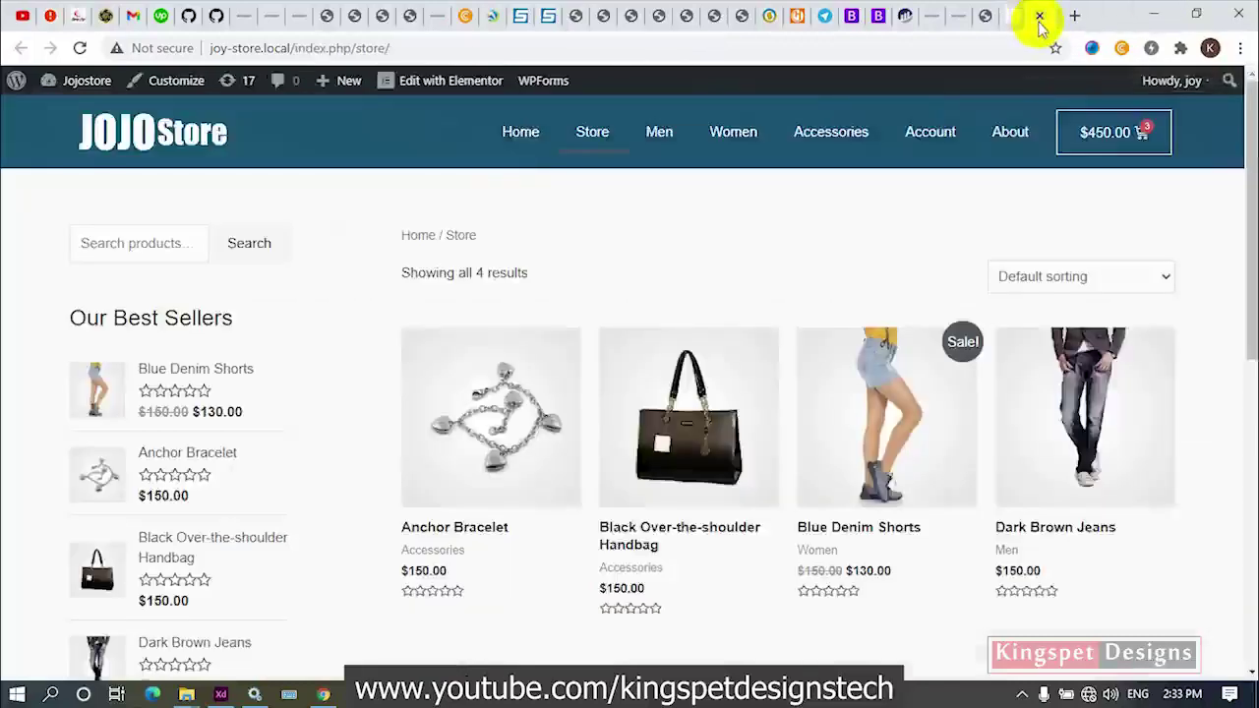
pyautogui.click(1039, 17)
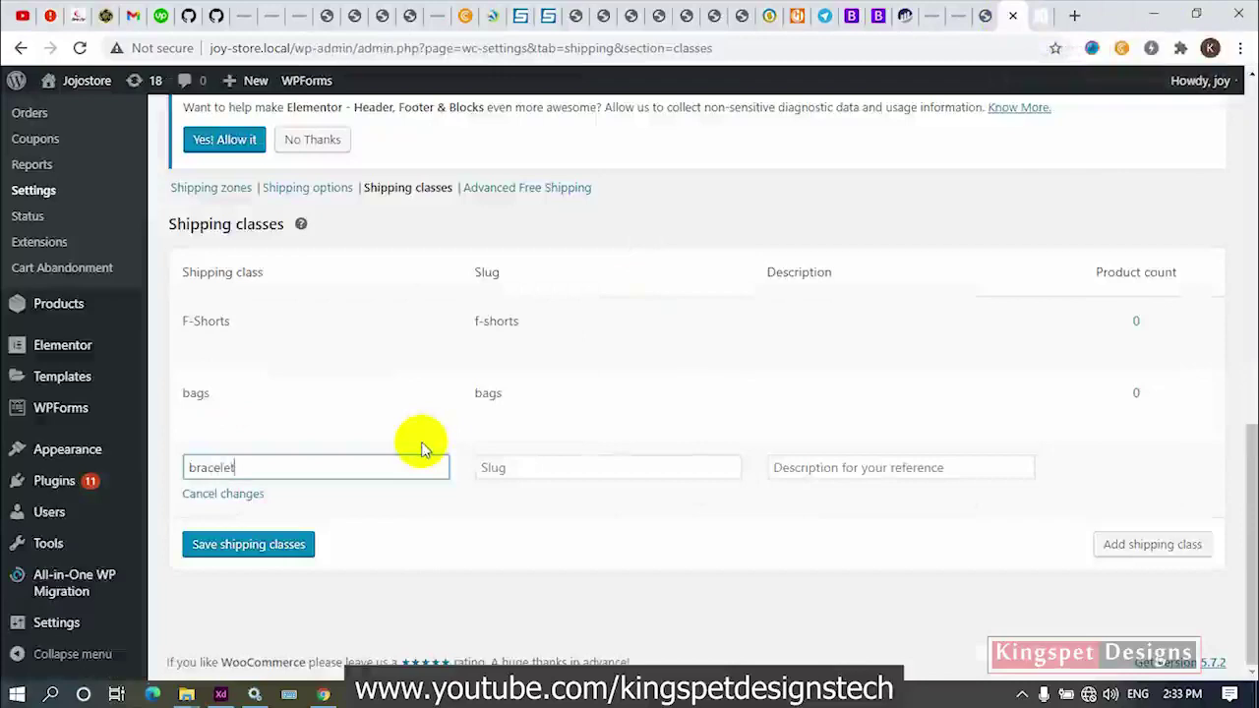
pyautogui.press('Left')
pyautogui.press('Left')
pyautogui.press('Left')
pyautogui.press('Left')
pyautogui.press('Left')
pyautogui.press('Left')
pyautogui.press('Left')
pyautogui.press('Left')
pyautogui.write('F-')
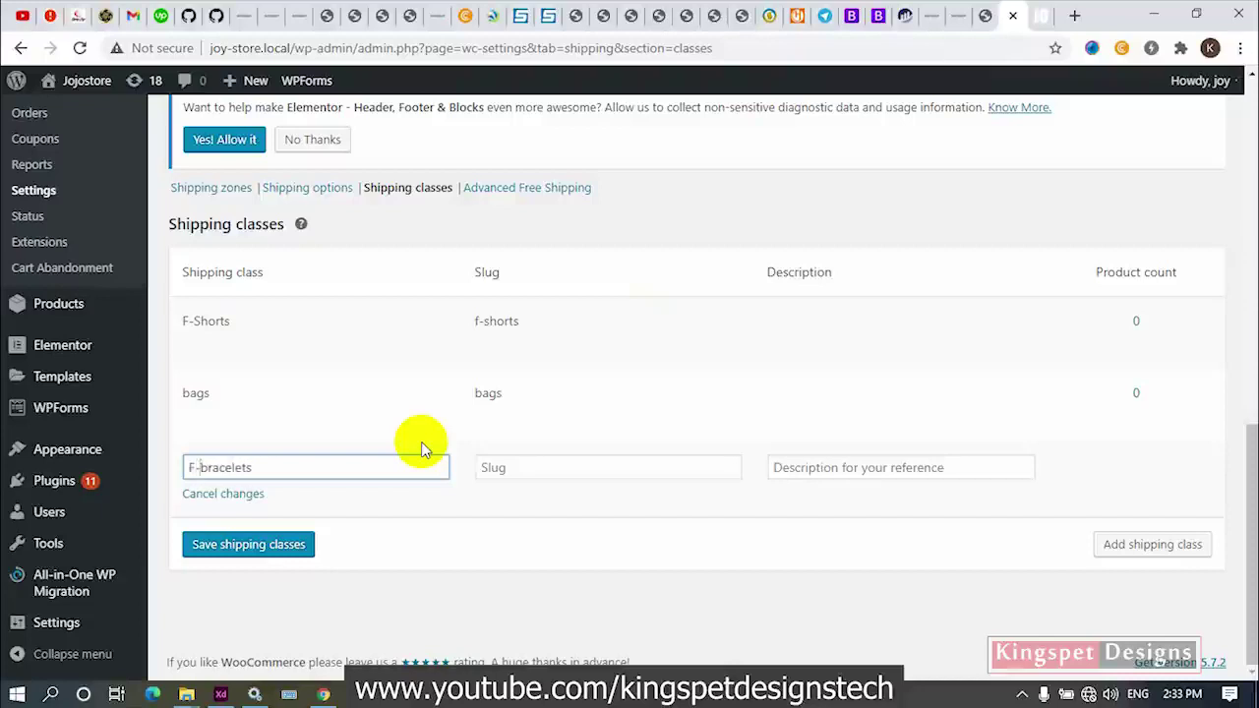
# Copy the name F-bracelets into the new class's slug and save the shipping classes
pyautogui.hotkey('ctrl', 'a')
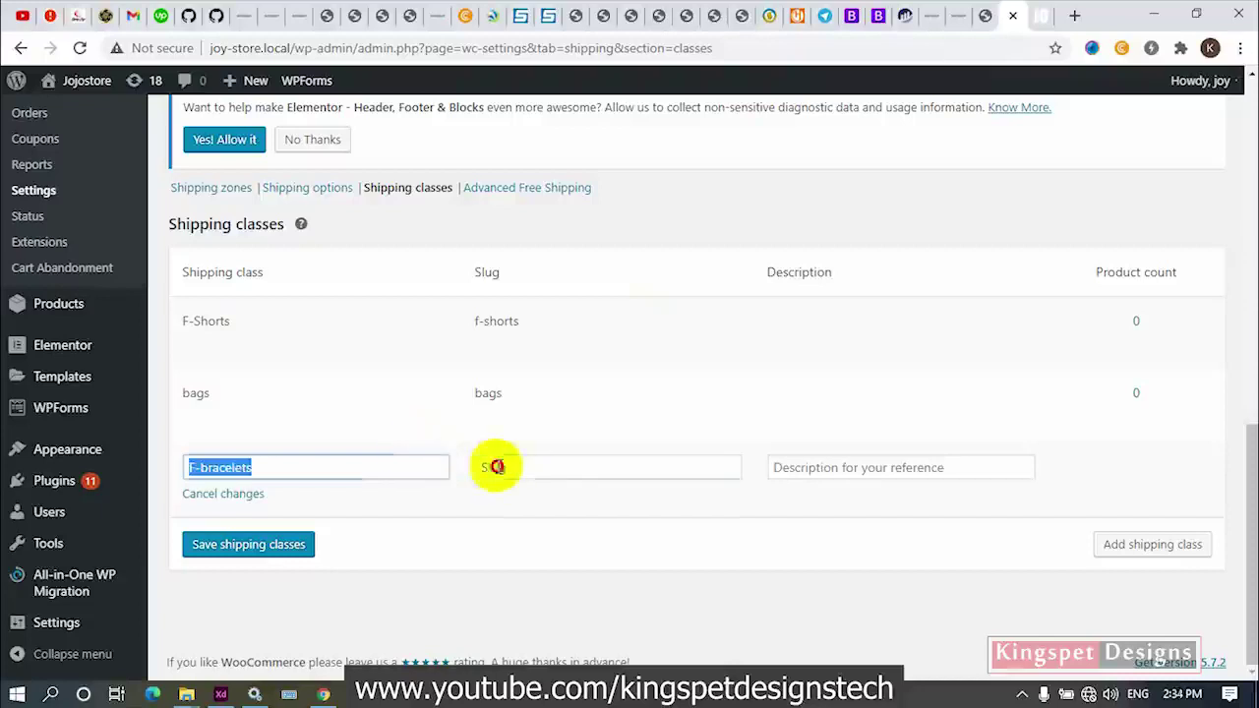
pyautogui.click(497, 466)
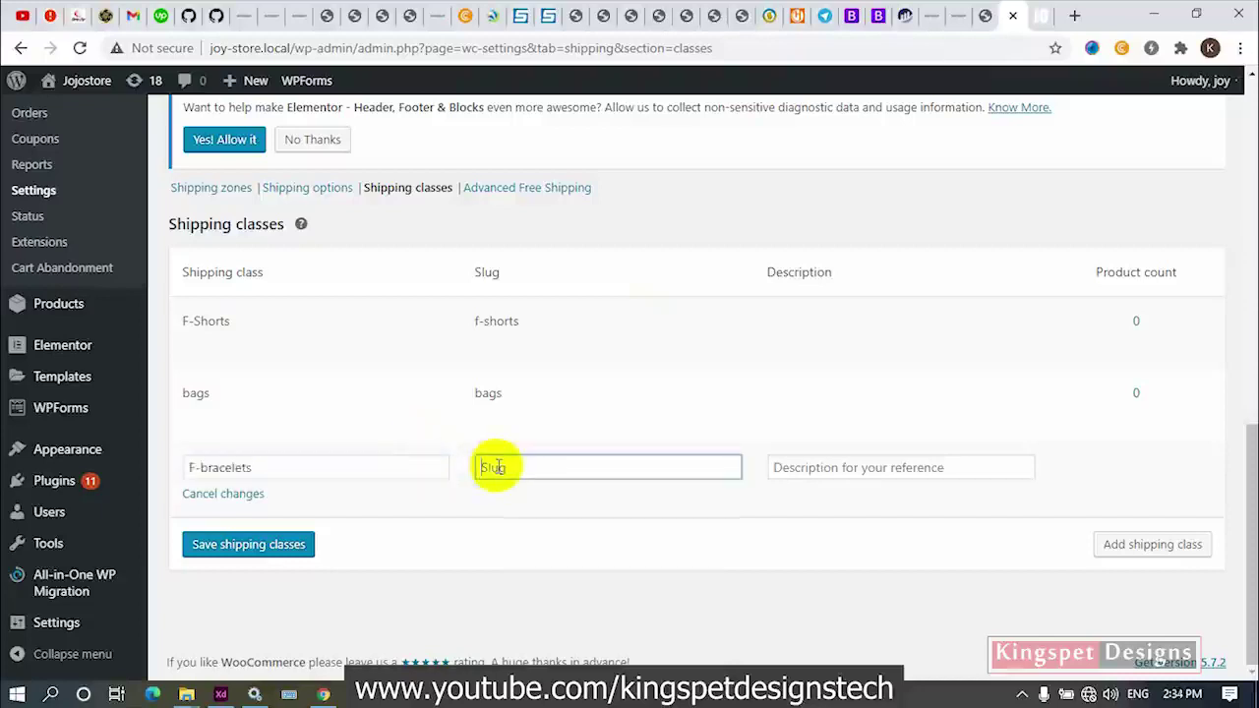
pyautogui.click(286, 546)
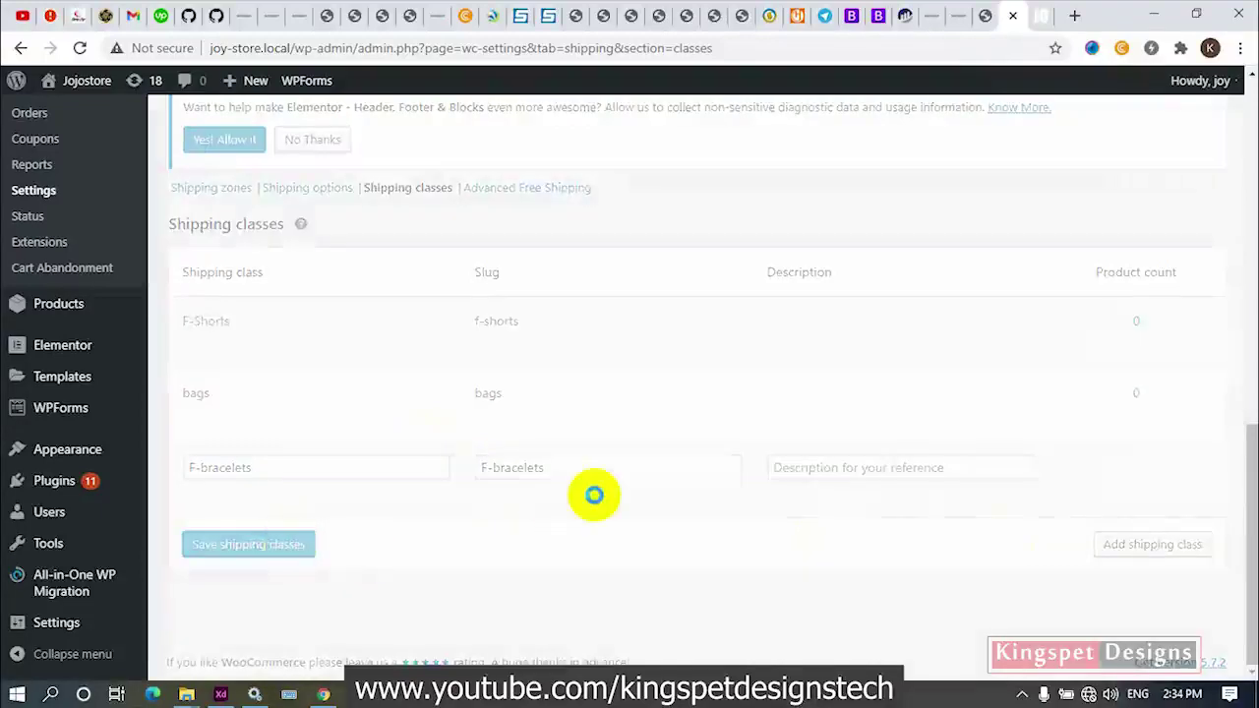
# Check the store's products, then add and save a shipping class named F-jeans with the same text as its slug
pyautogui.click(1040, 12)
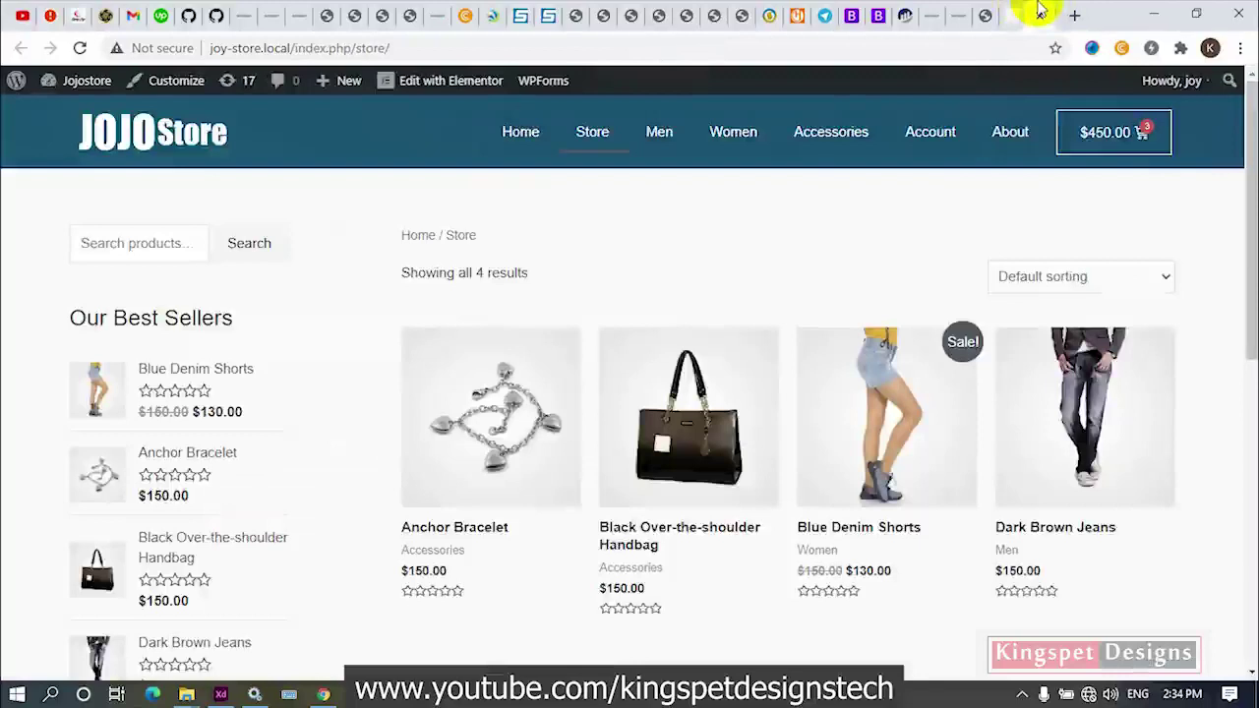
pyautogui.click(998, 12)
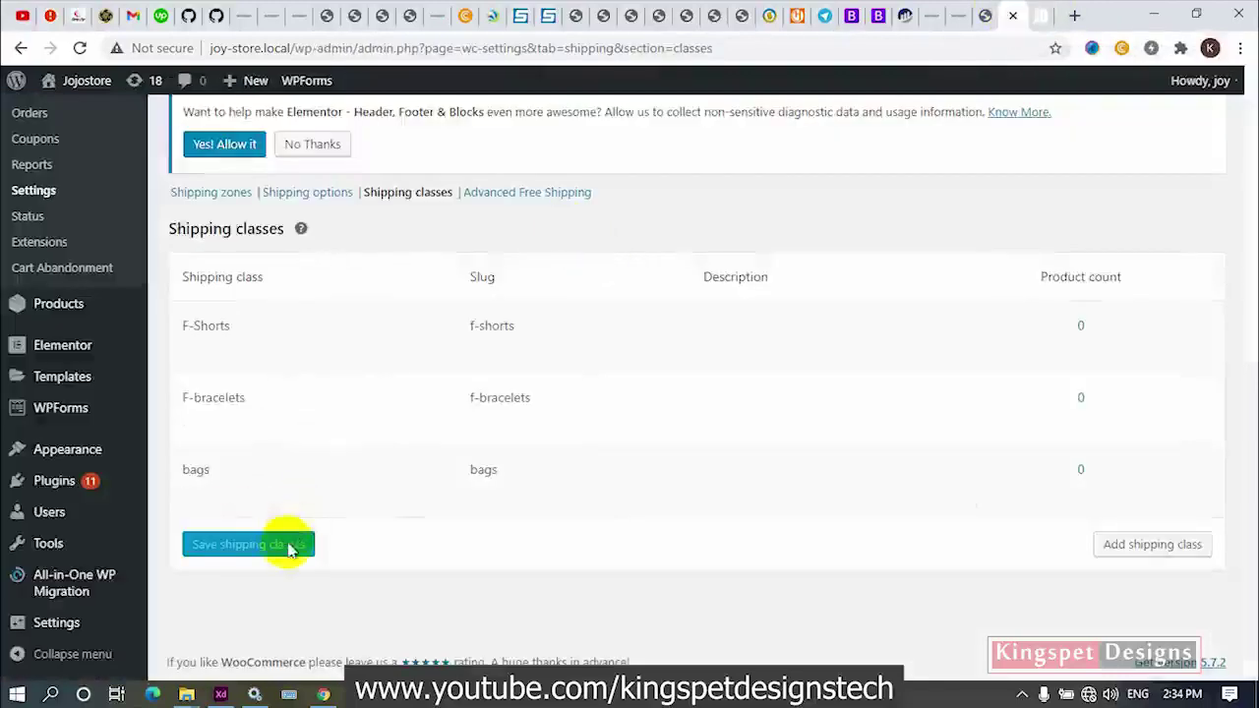
pyautogui.click(1116, 547)
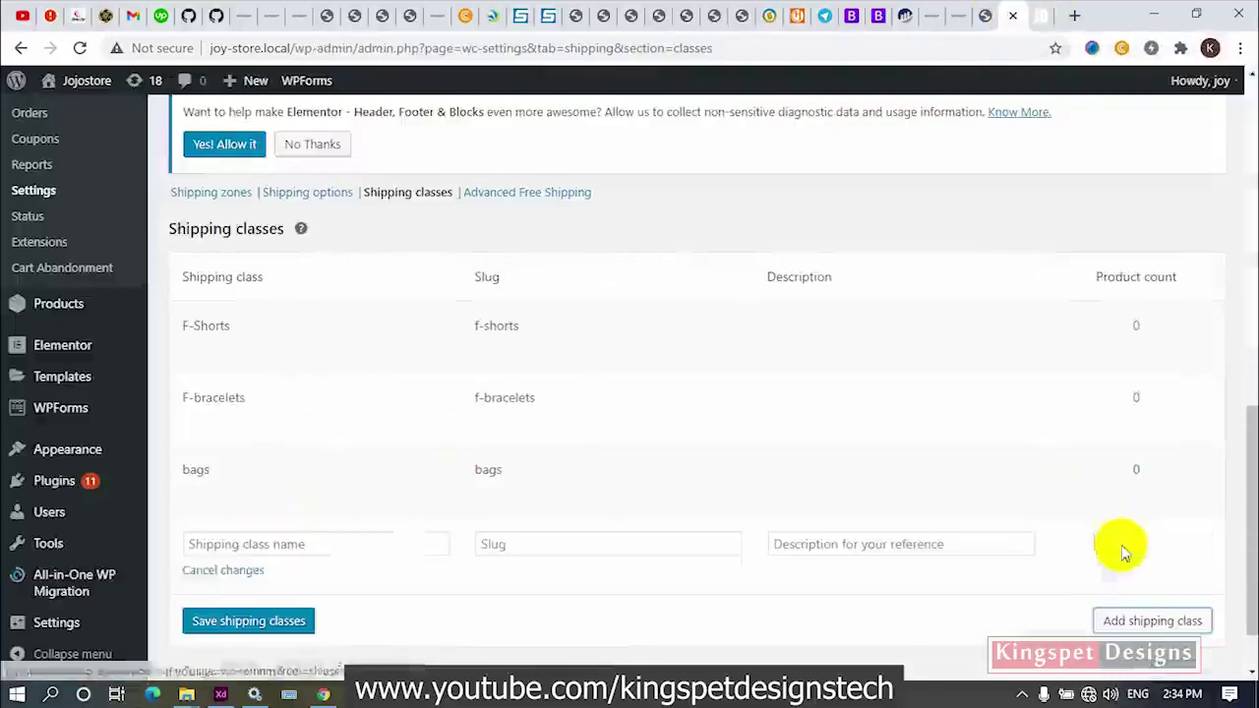
pyautogui.click(366, 544)
pyautogui.write('F-jeans')
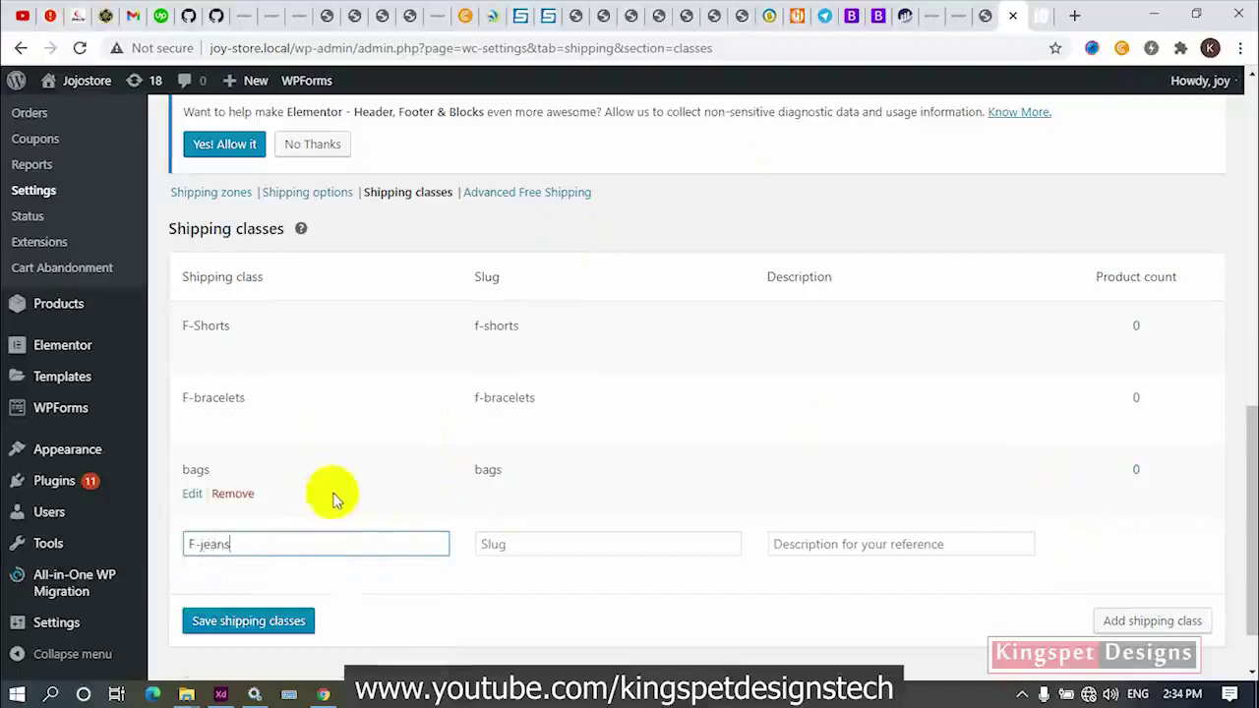
pyautogui.hotkey('ctrl', 'a')
pyautogui.click(582, 544)
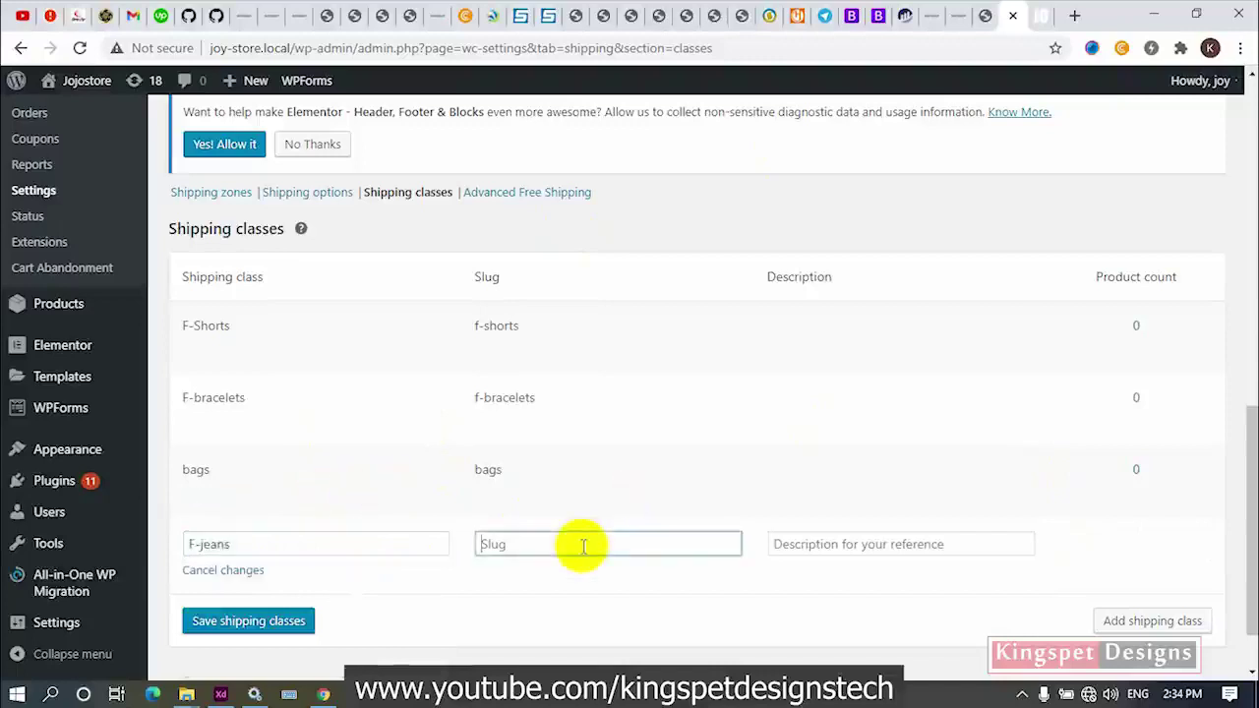
pyautogui.click(280, 619)
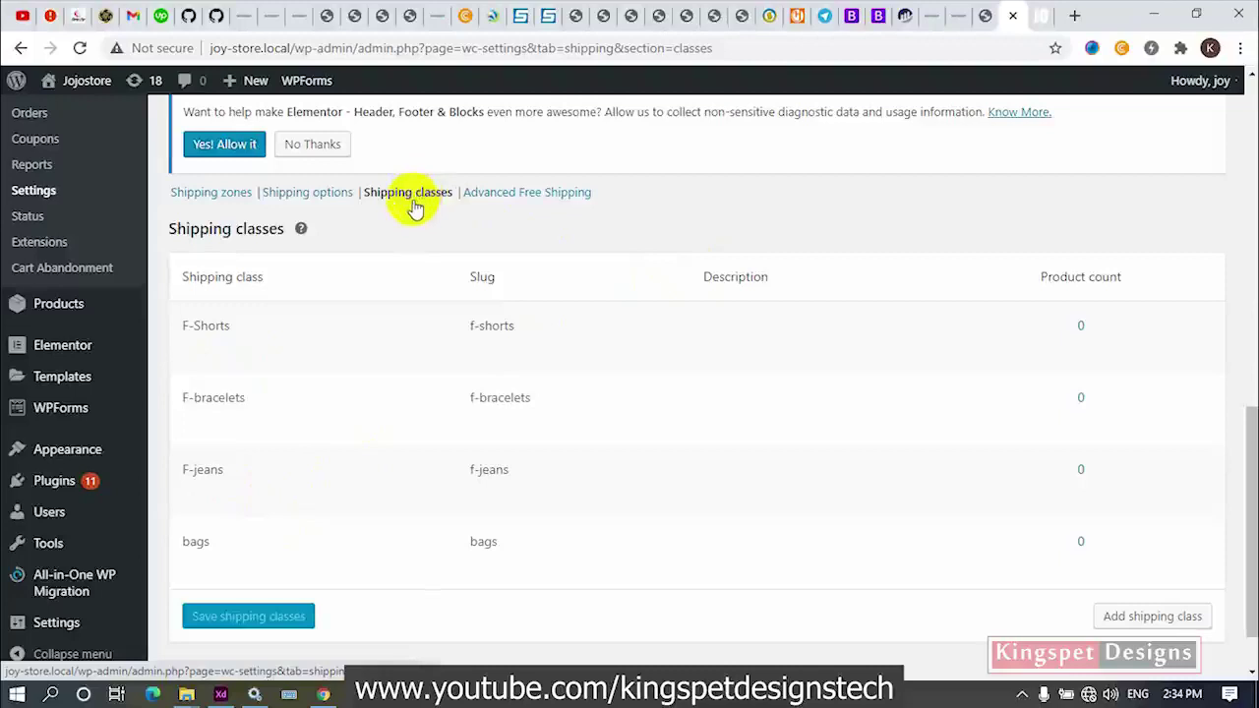
# Open the settings of the Flat rate shipping method in the WorldWide shipping zone
pyautogui.click(236, 202)
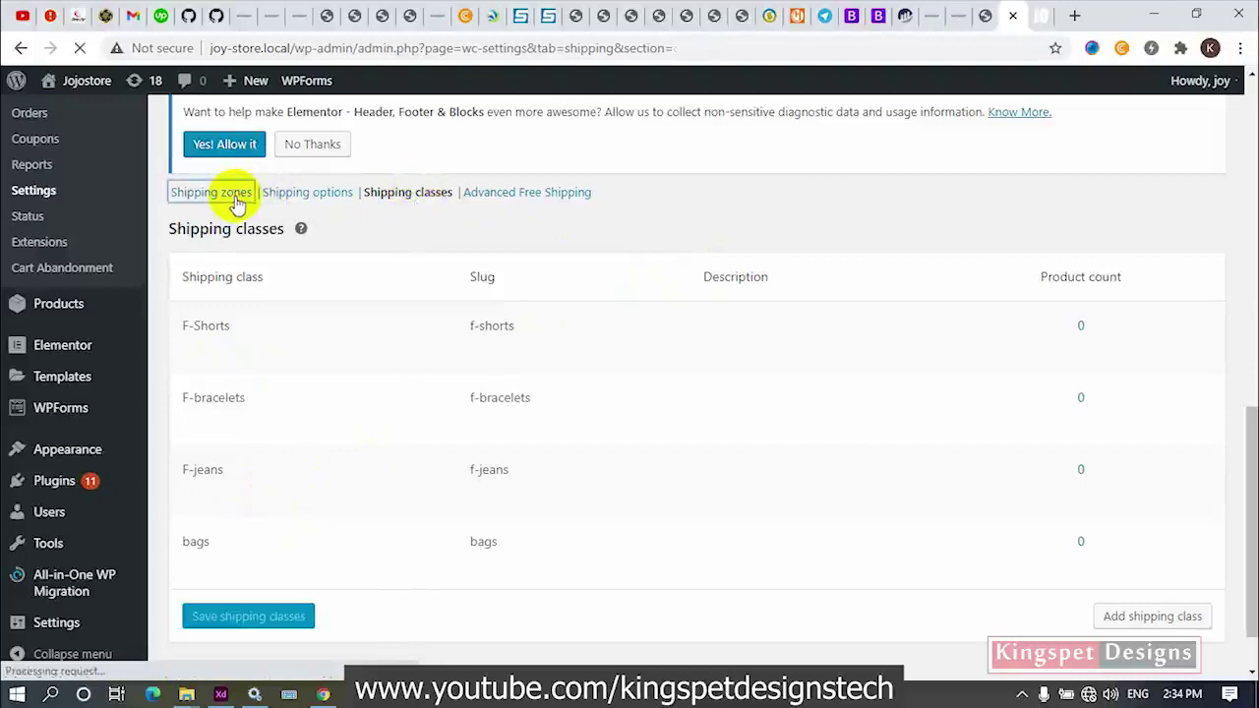
pyautogui.scroll(-3, 516, 313)
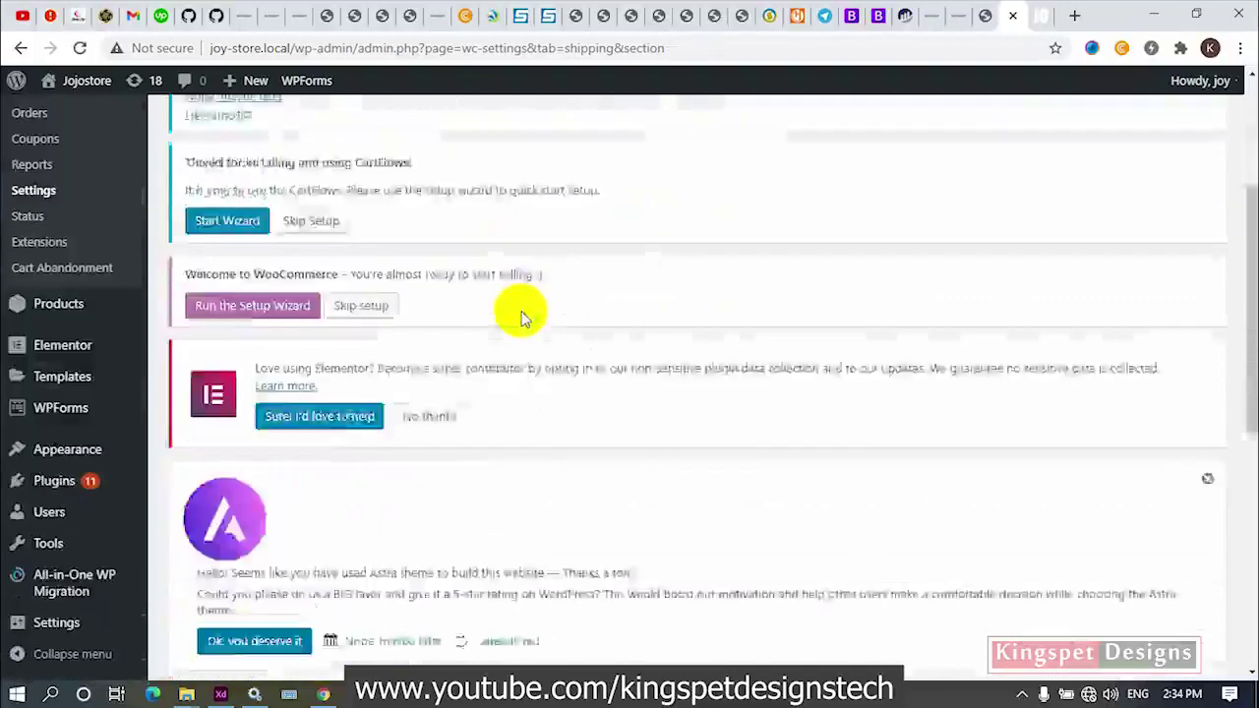
pyautogui.scroll(-5, 521, 314)
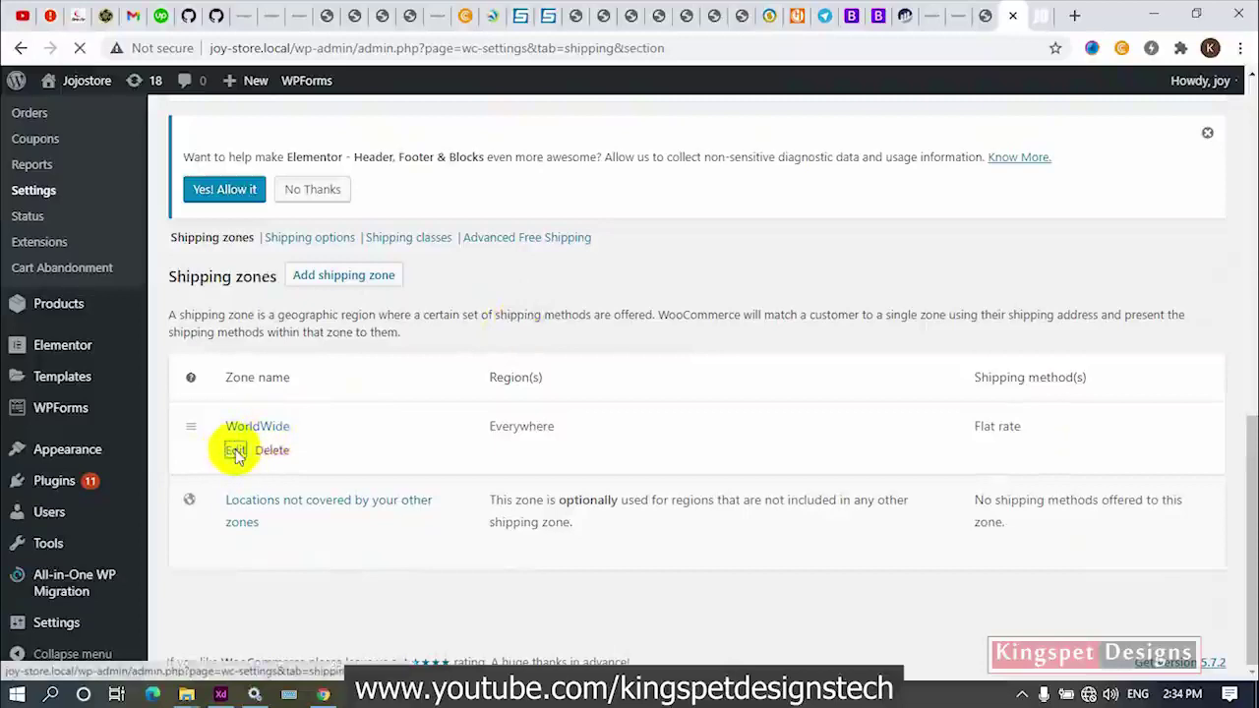
pyautogui.click(235, 451)
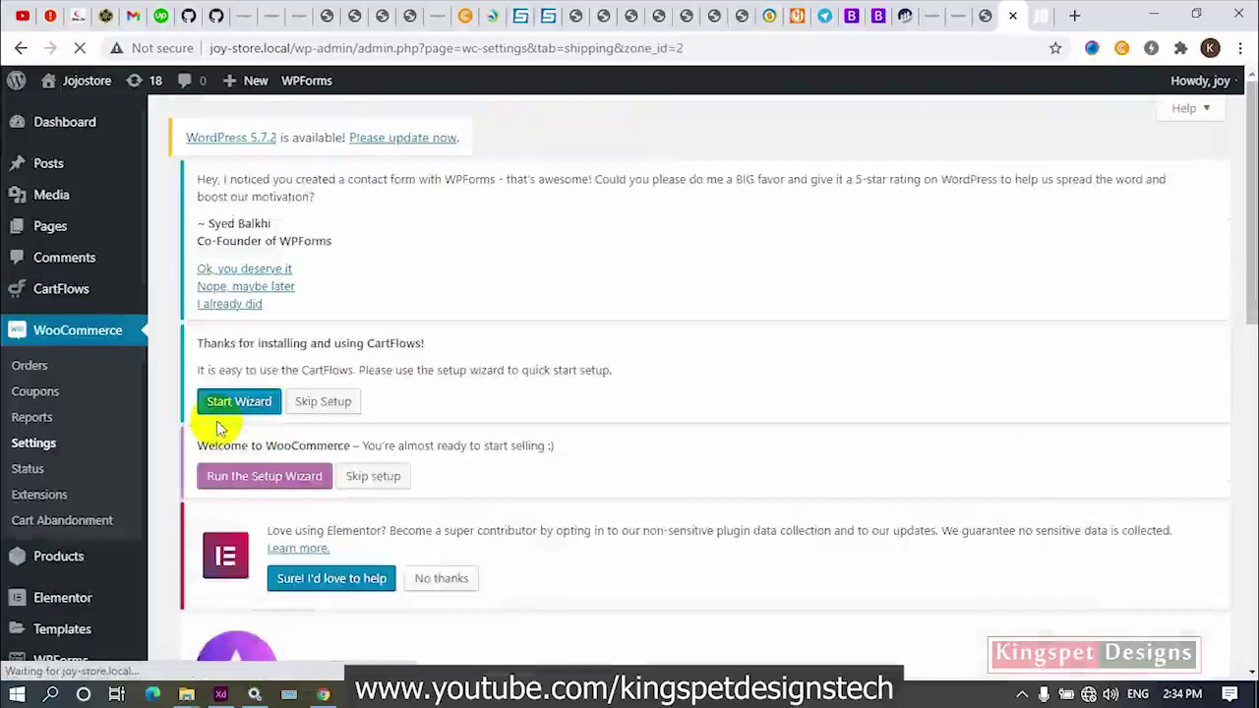
pyautogui.scroll(-9, 578, 384)
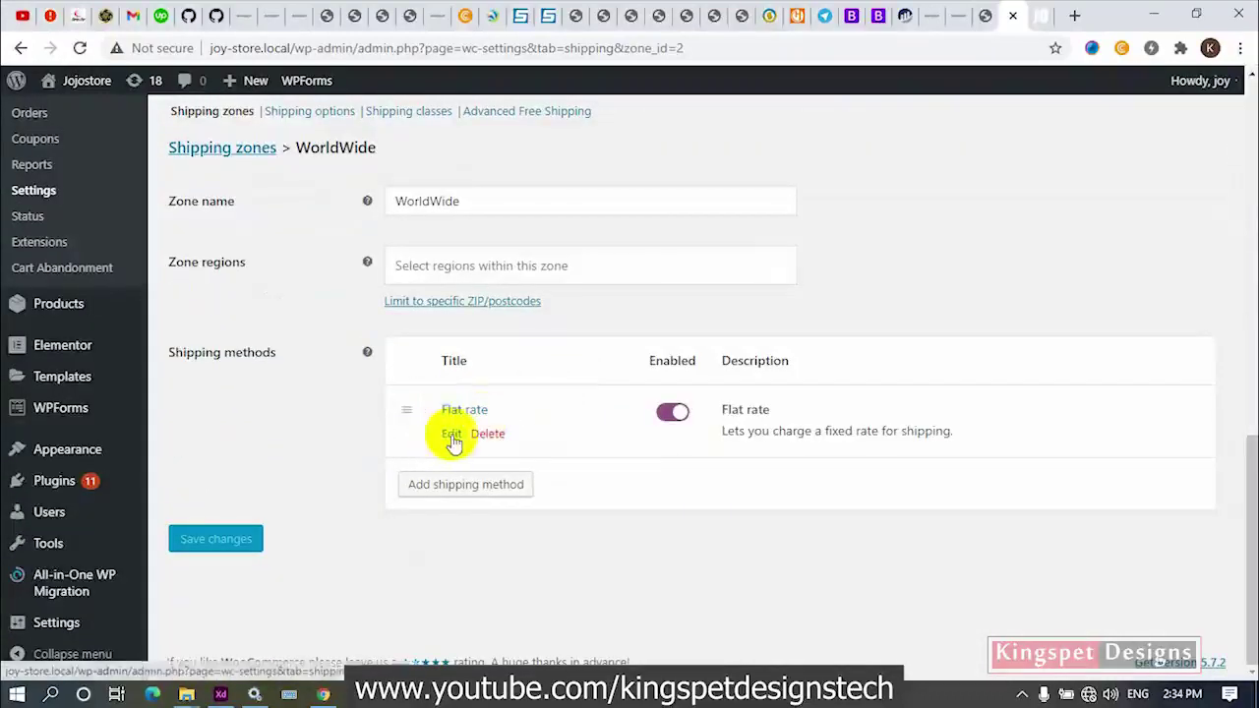
pyautogui.click(451, 436)
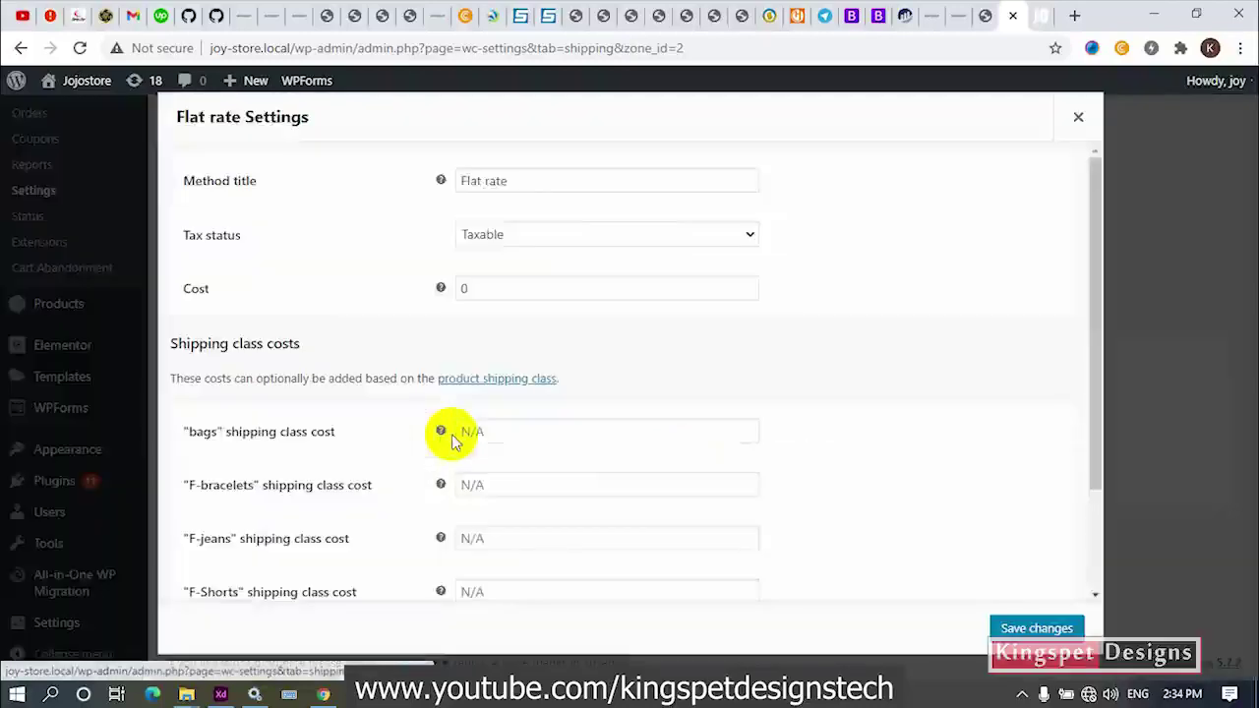
# Rename the flat rate method's title to FedEx/DHL, without spaces around the slash
pyautogui.moveTo(534, 180); pyautogui.dragTo(401, 184)
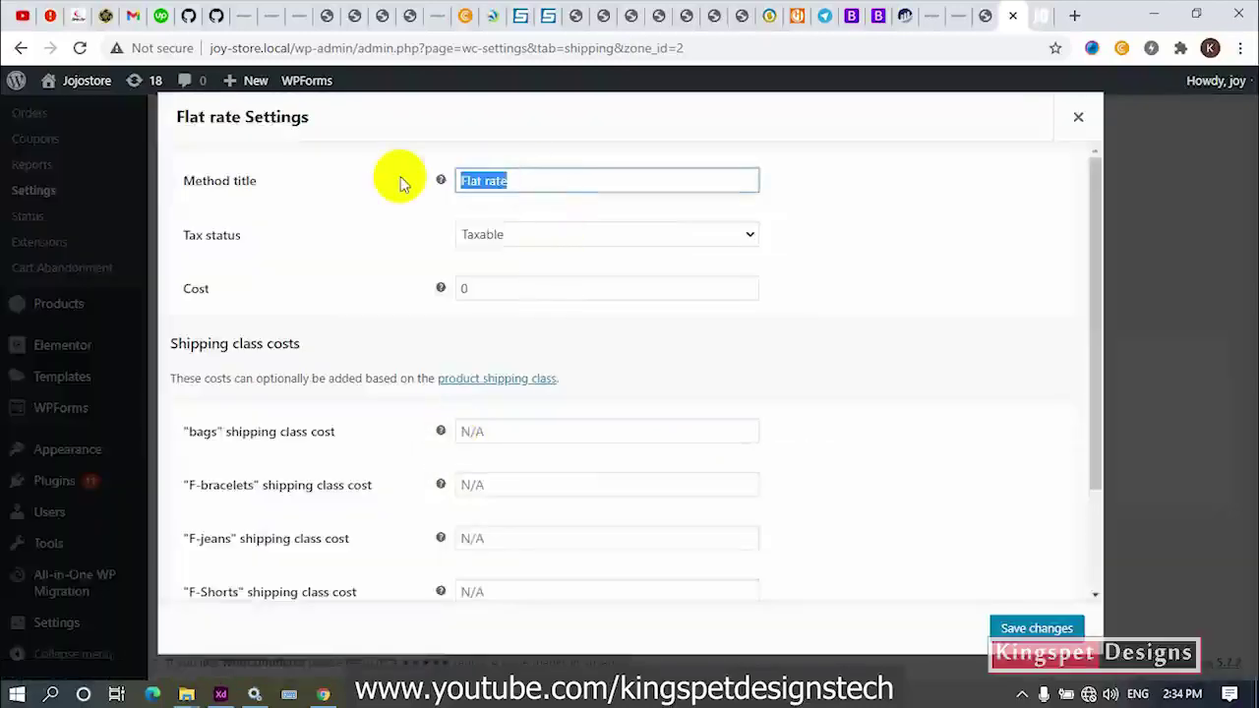
pyautogui.write('FedEx / DHL')
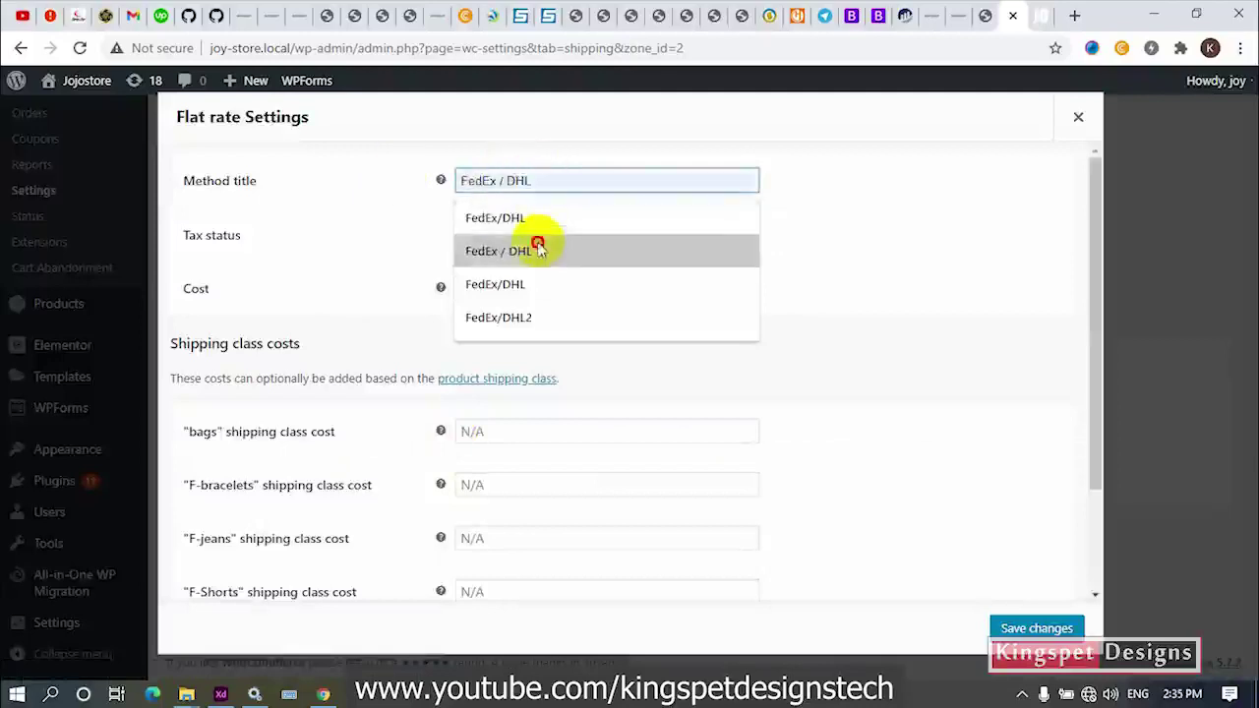
pyautogui.click(534, 248)
pyautogui.click(534, 241)
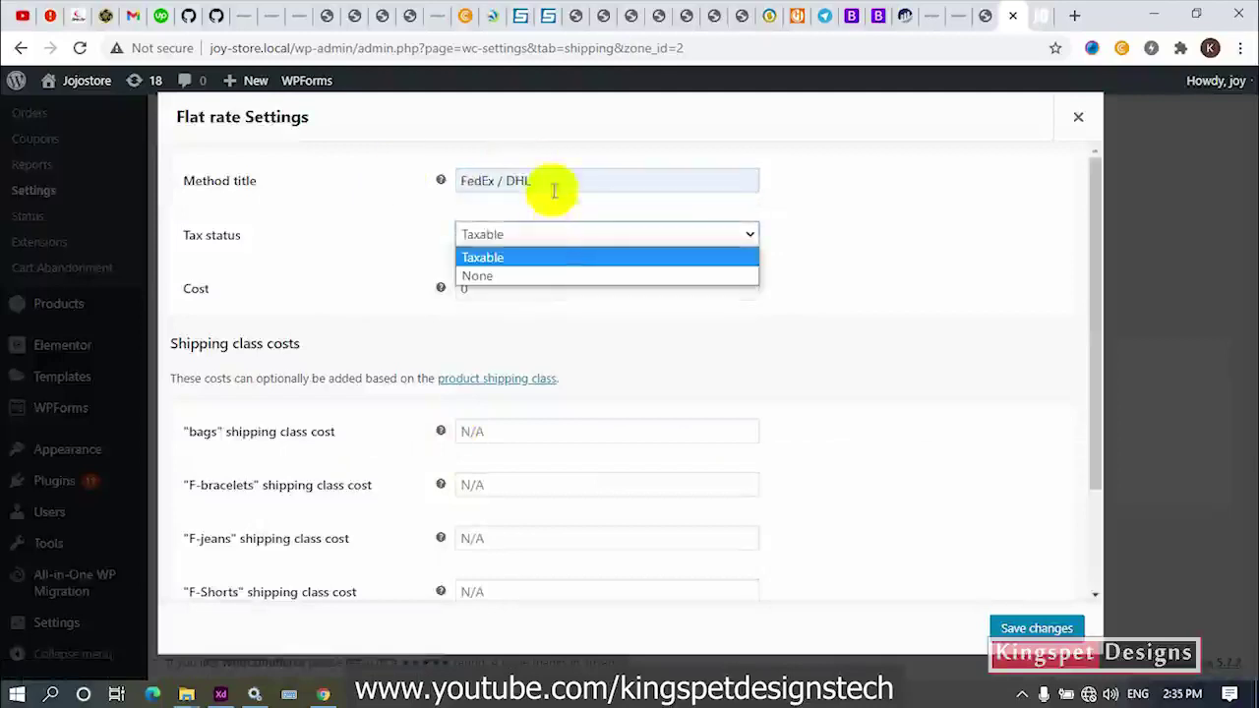
pyautogui.click(508, 180)
pyautogui.press('BackSpace')
pyautogui.click(495, 180)
pyautogui.press('BackSpace')
pyautogui.click(537, 180)
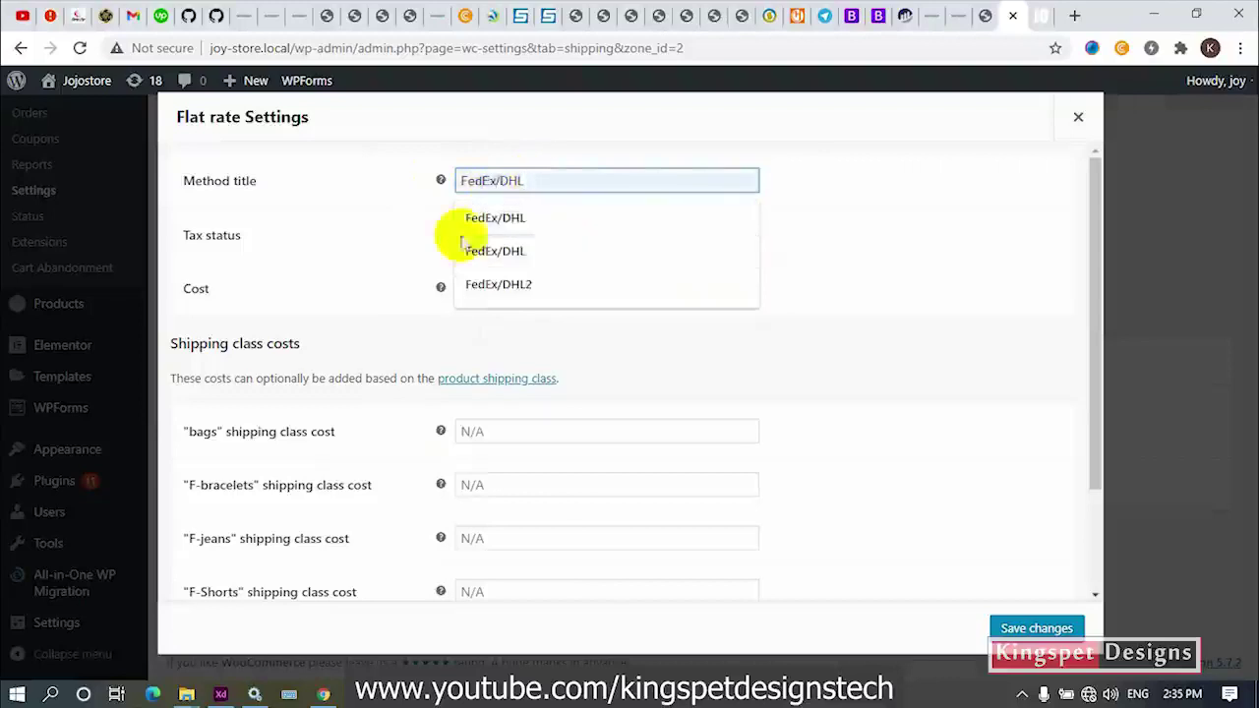
pyautogui.click(599, 129)
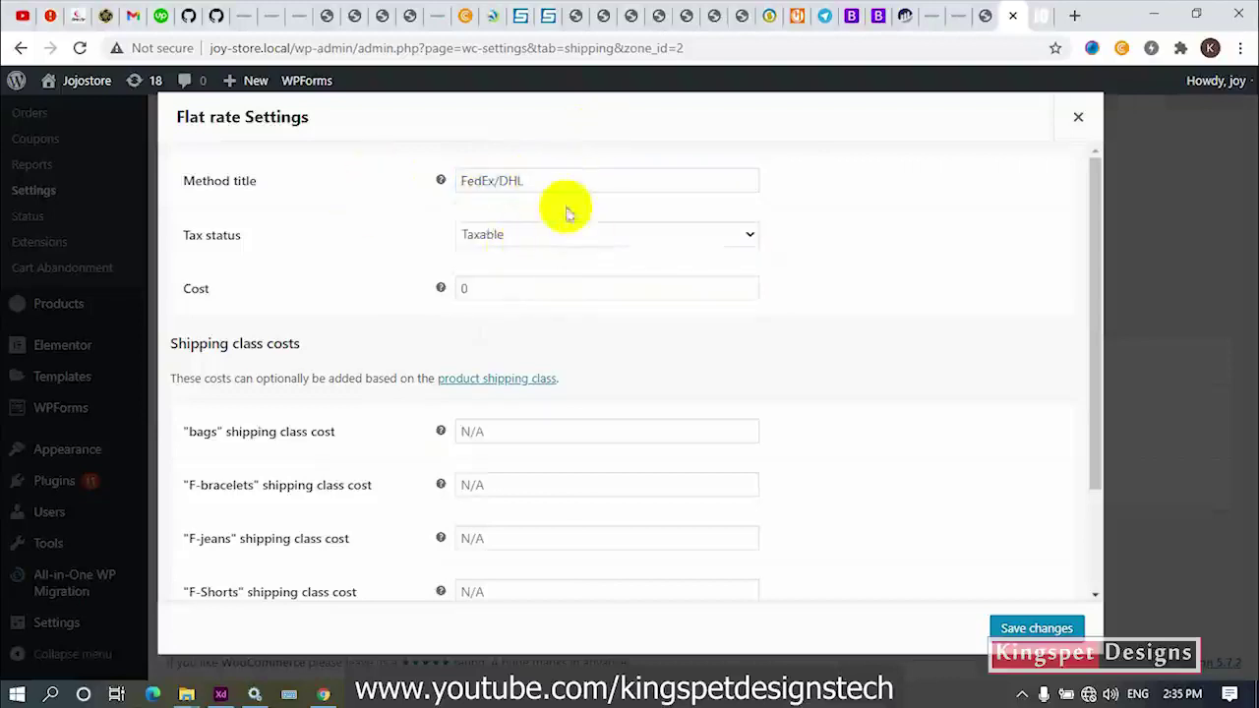
# Review the method title, the general cost field and the cost fields for each shipping class
pyautogui.moveTo(548, 180); pyautogui.dragTo(427, 186)
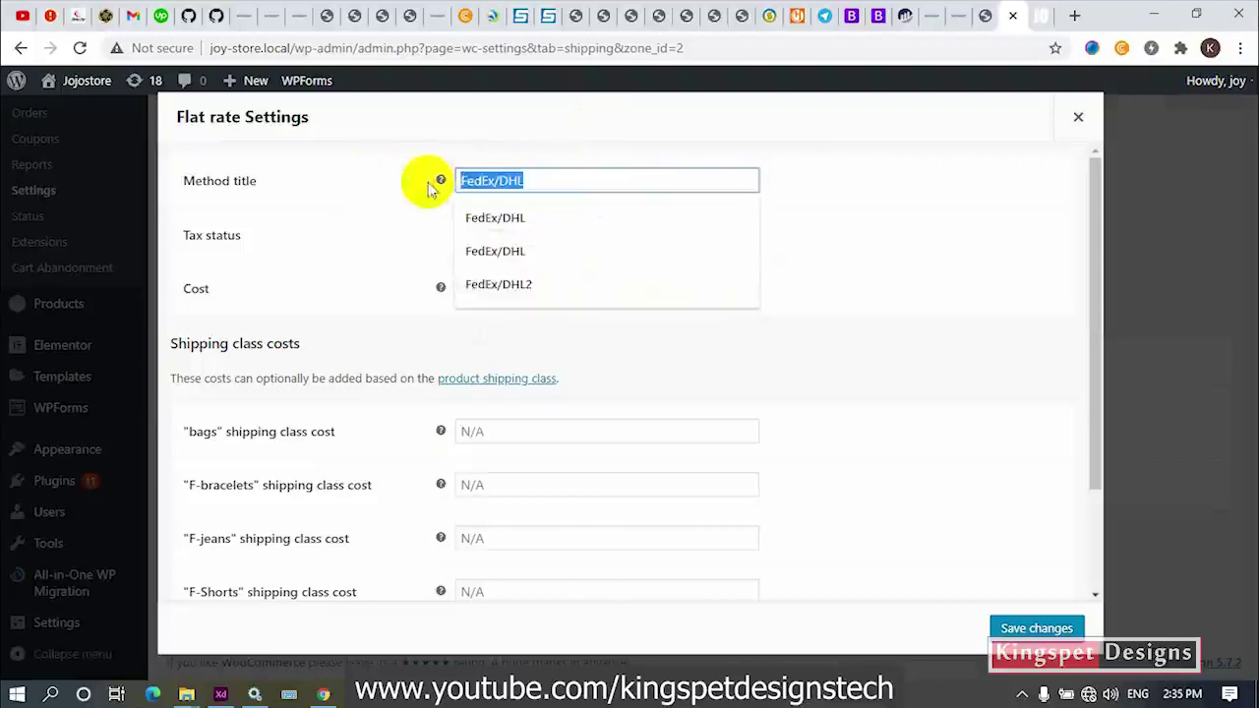
pyautogui.click(666, 122)
pyautogui.moveTo(550, 180); pyautogui.dragTo(416, 174)
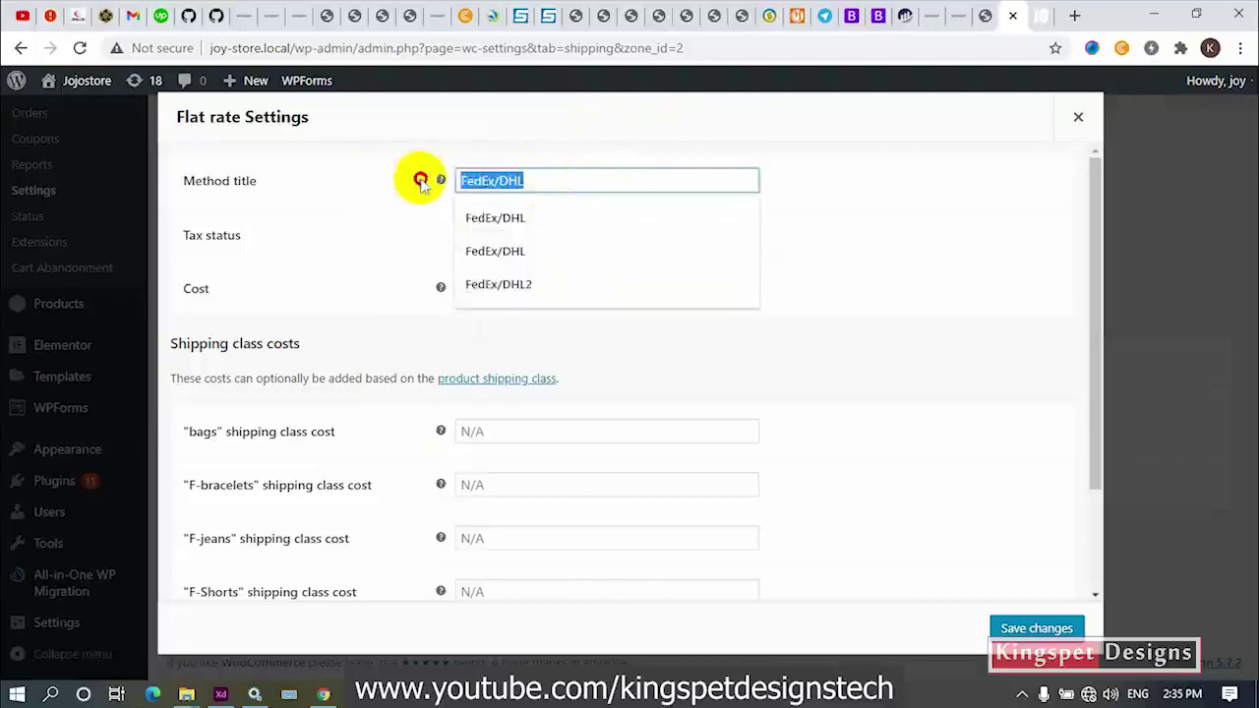
pyautogui.click(556, 141)
pyautogui.click(491, 286)
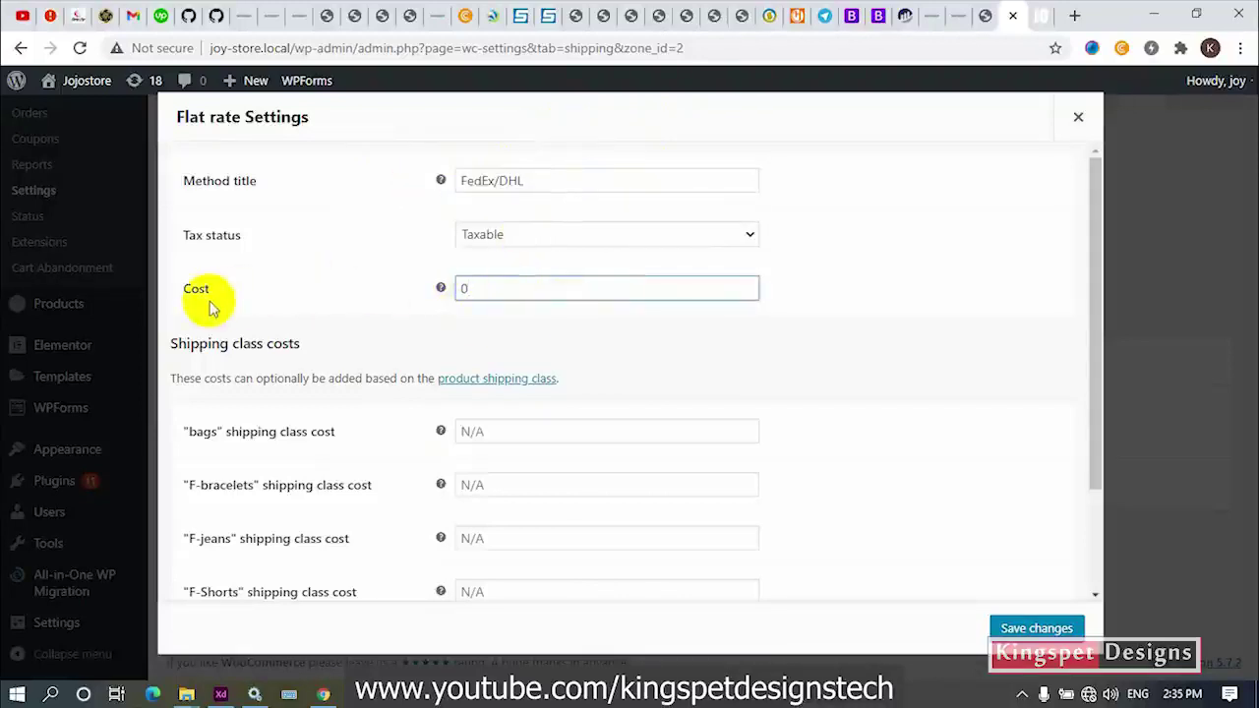
pyautogui.moveTo(446, 292)
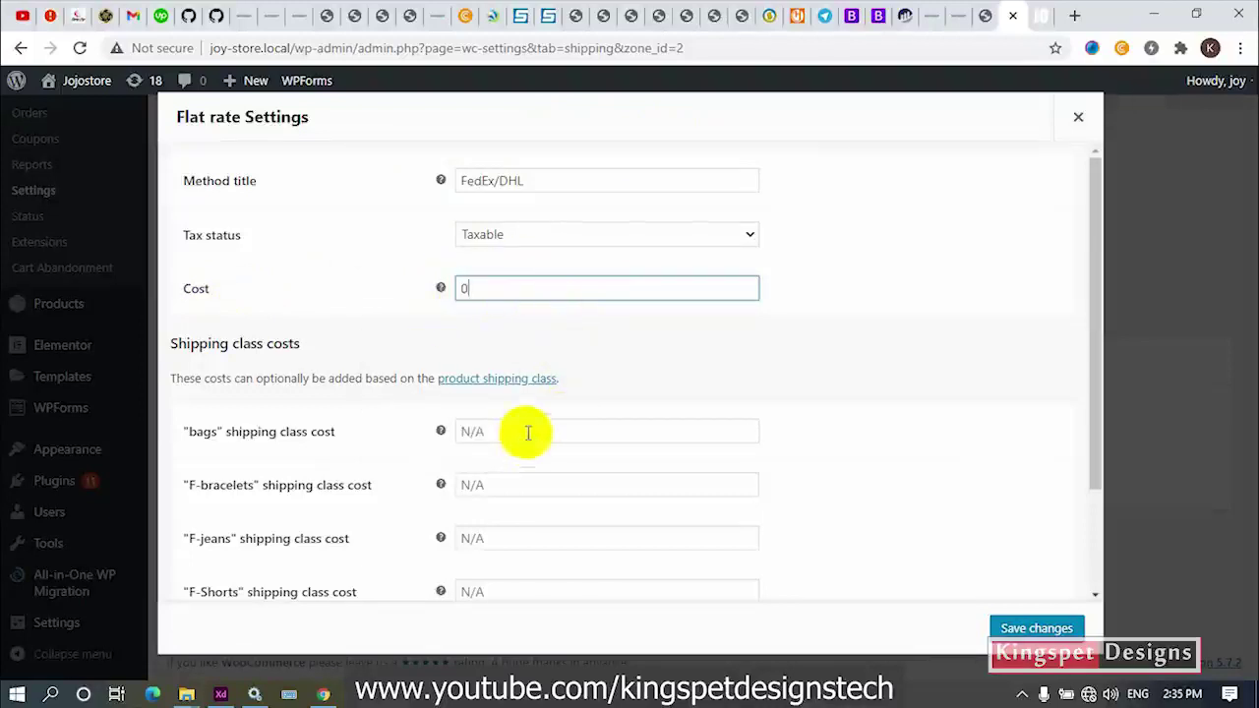
pyautogui.scroll(-2, 528, 433)
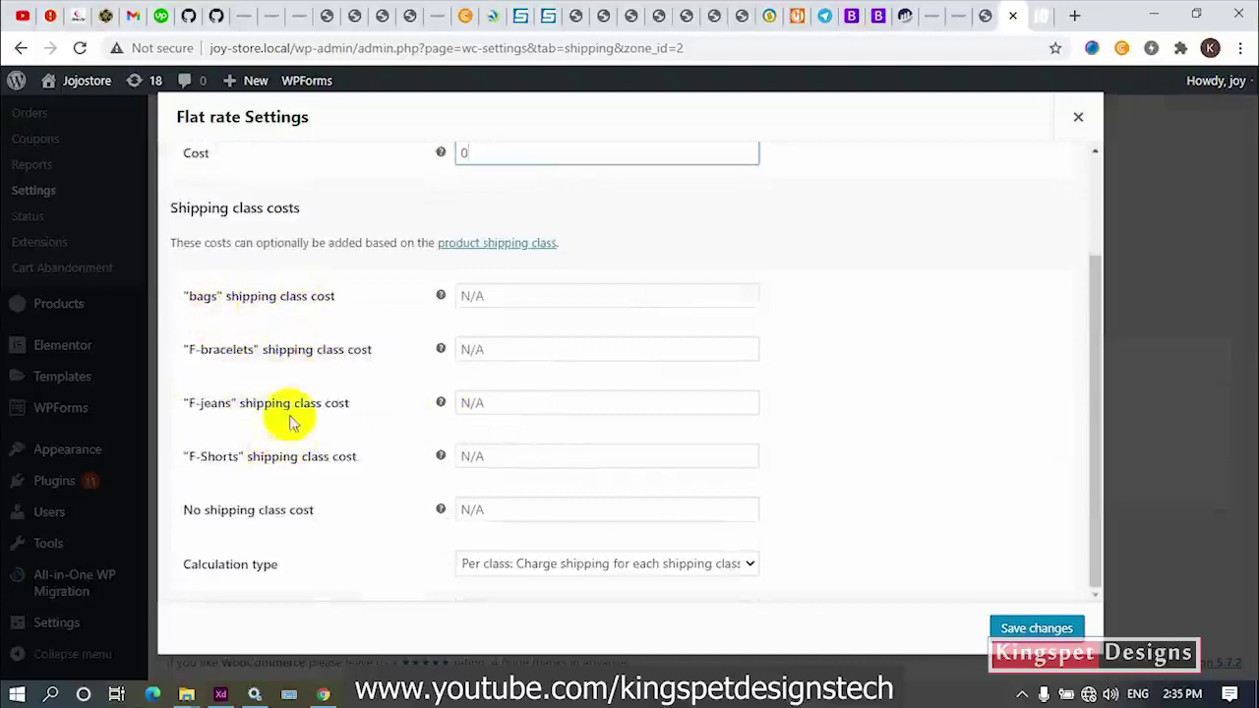
pyautogui.scroll(1, 394, 344)
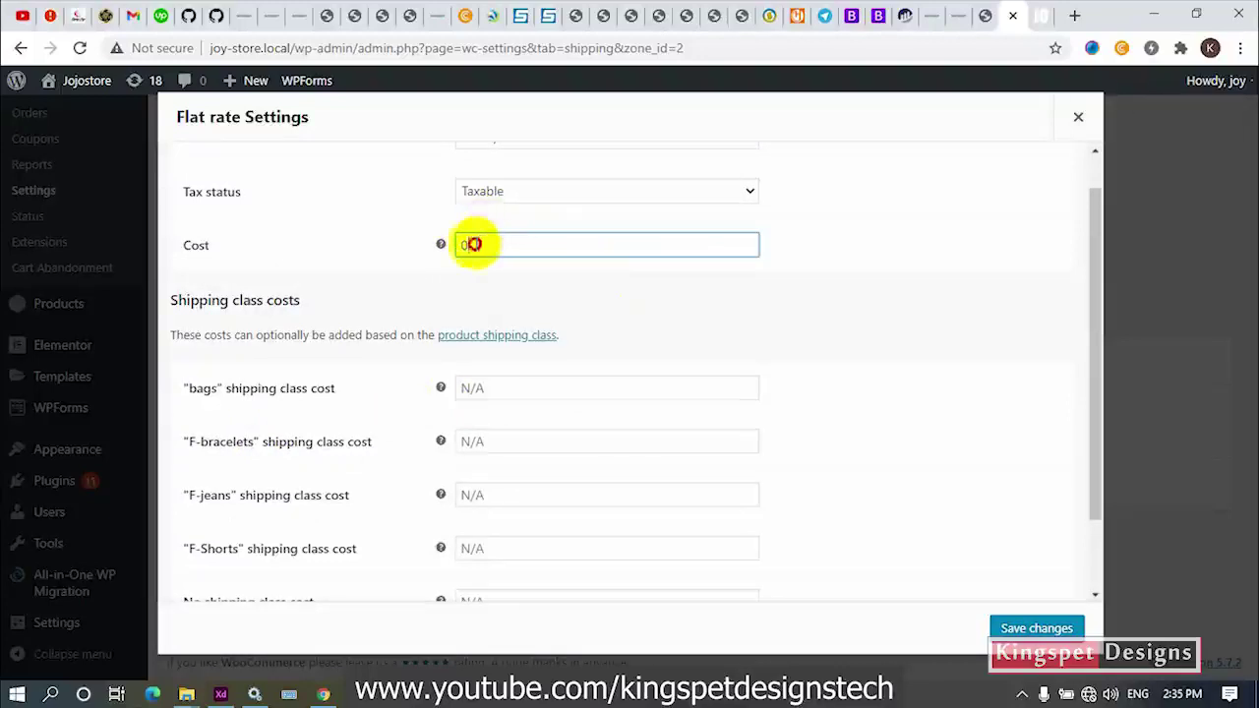
# Set the flat rate method's general cost to 10
pyautogui.doubleClick(463, 244)
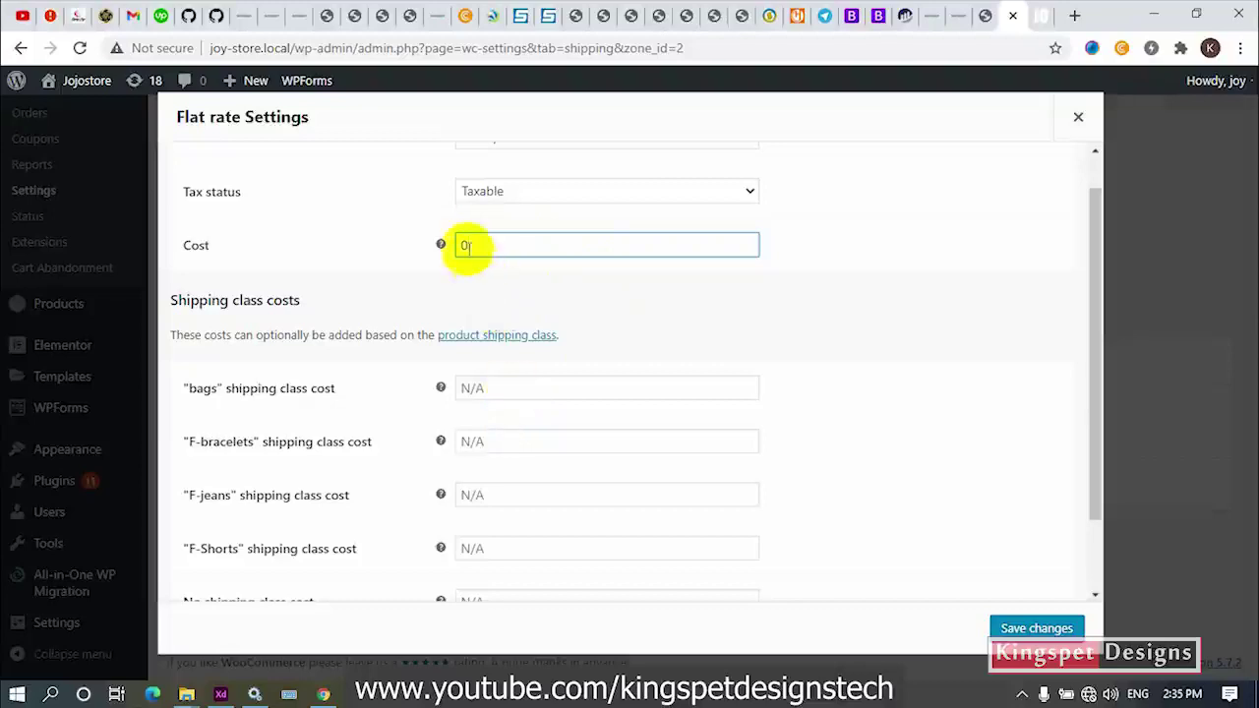
pyautogui.click(462, 245)
pyautogui.write('1')
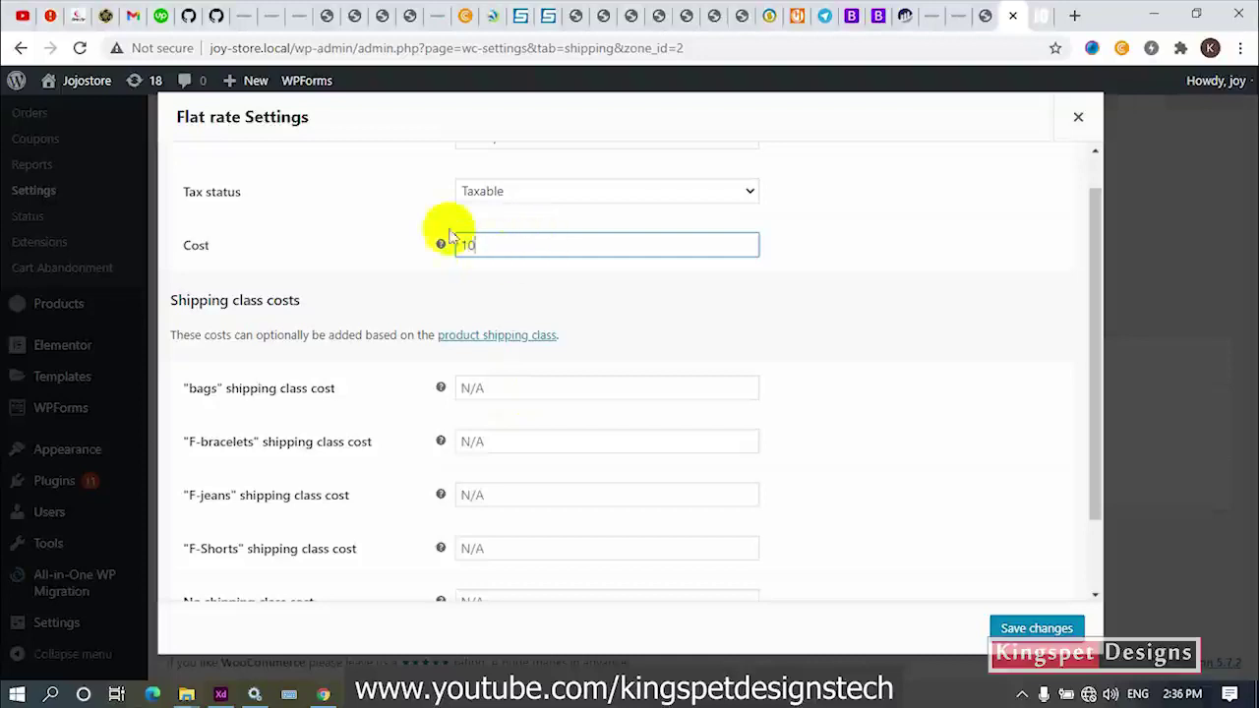
pyautogui.scroll(1, 500, 230)
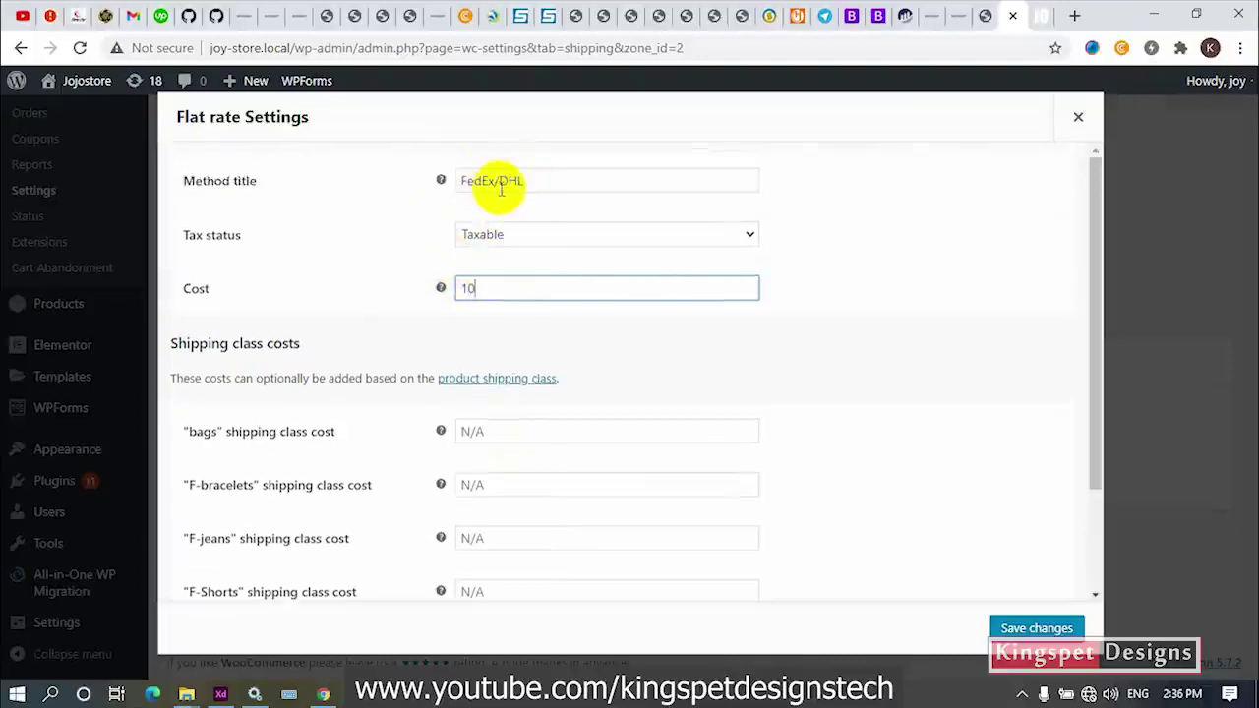
# Check the products on the store page, then set the flat rate's general cost back to 0
pyautogui.click(1027, 15)
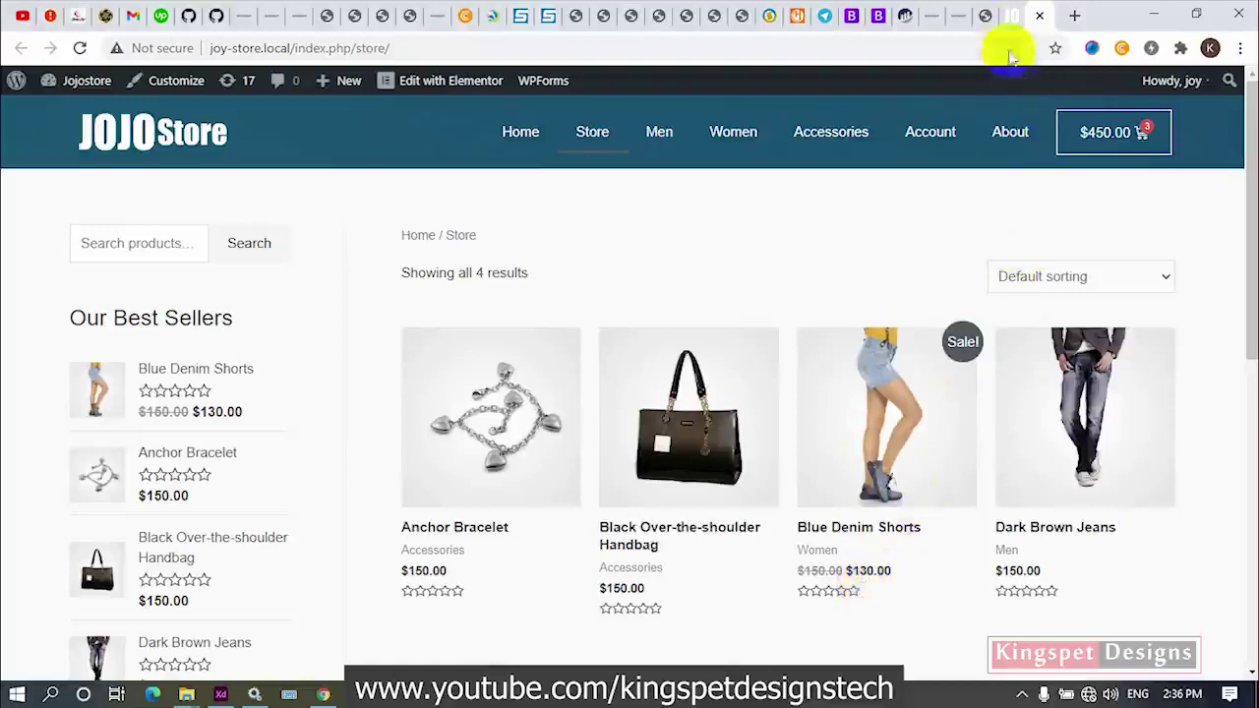
pyautogui.click(1001, 17)
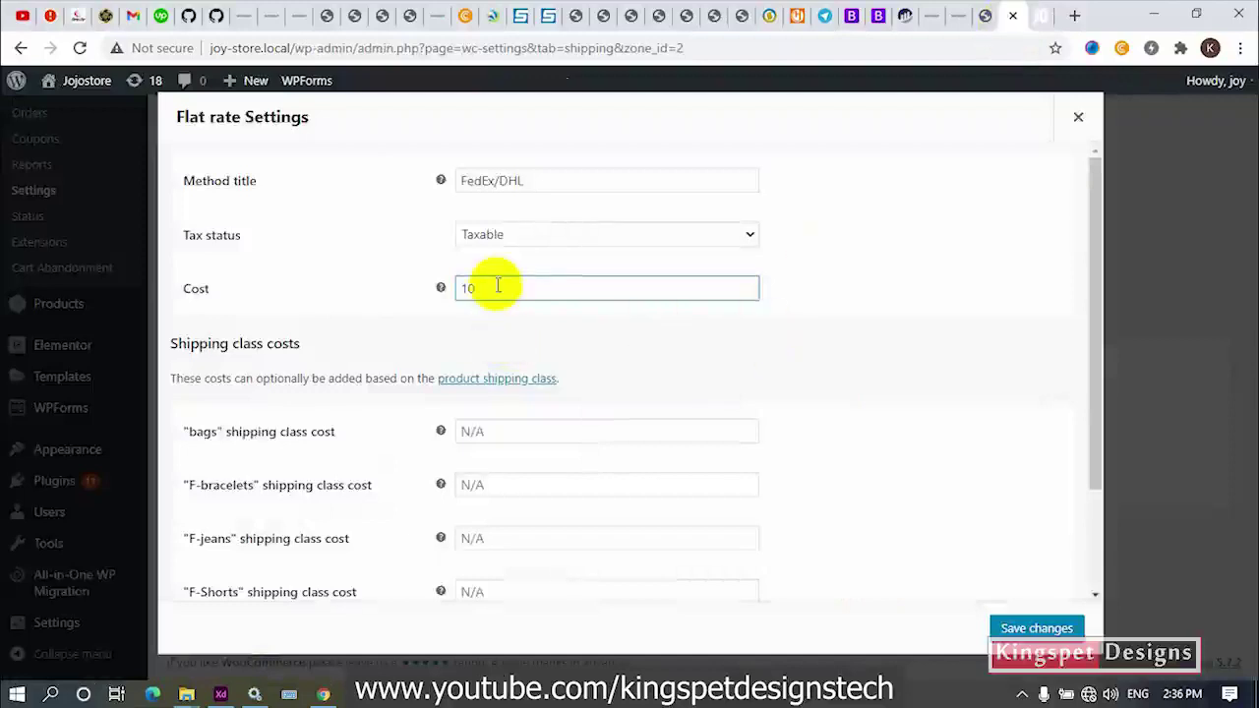
pyautogui.moveTo(443, 292)
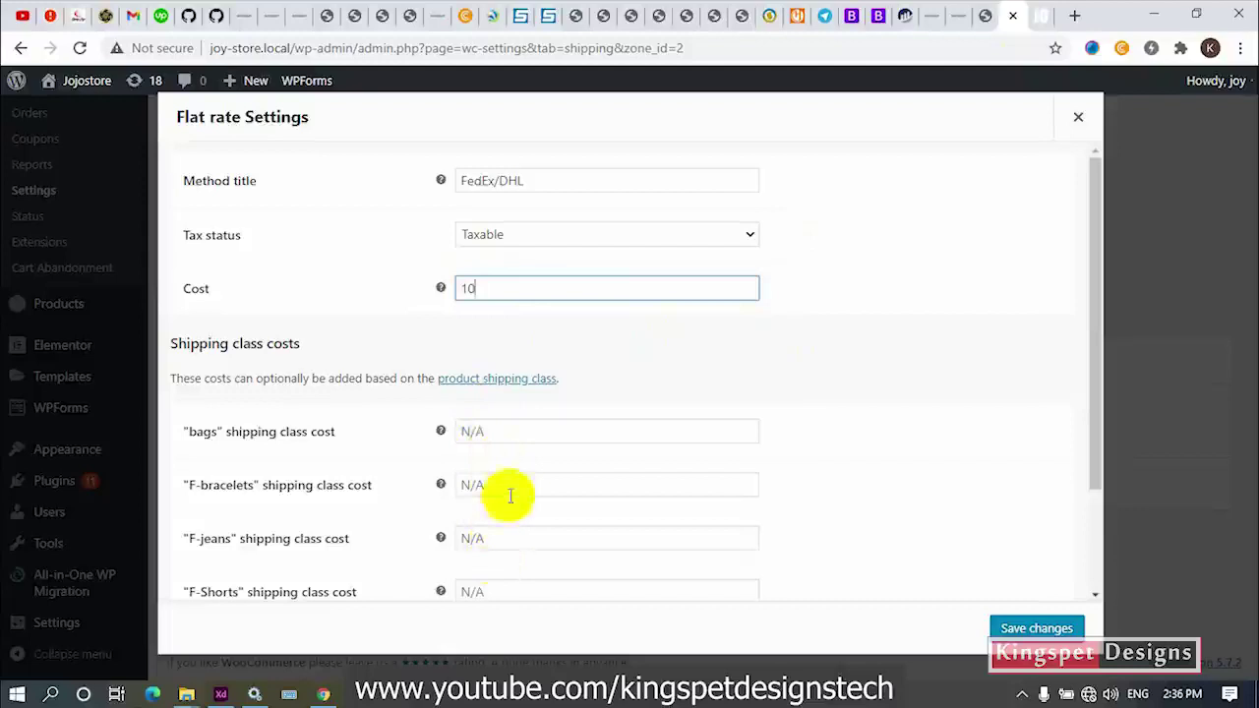
pyautogui.scroll(-1, 509, 494)
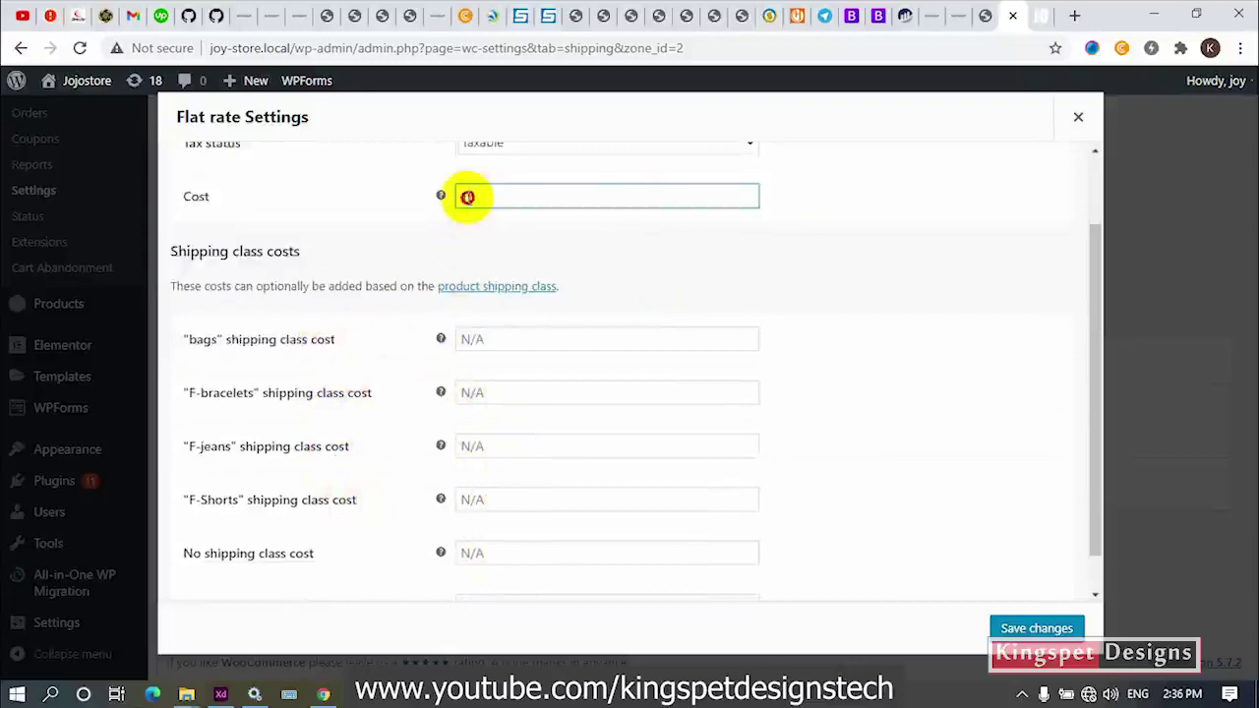
pyautogui.click(467, 197)
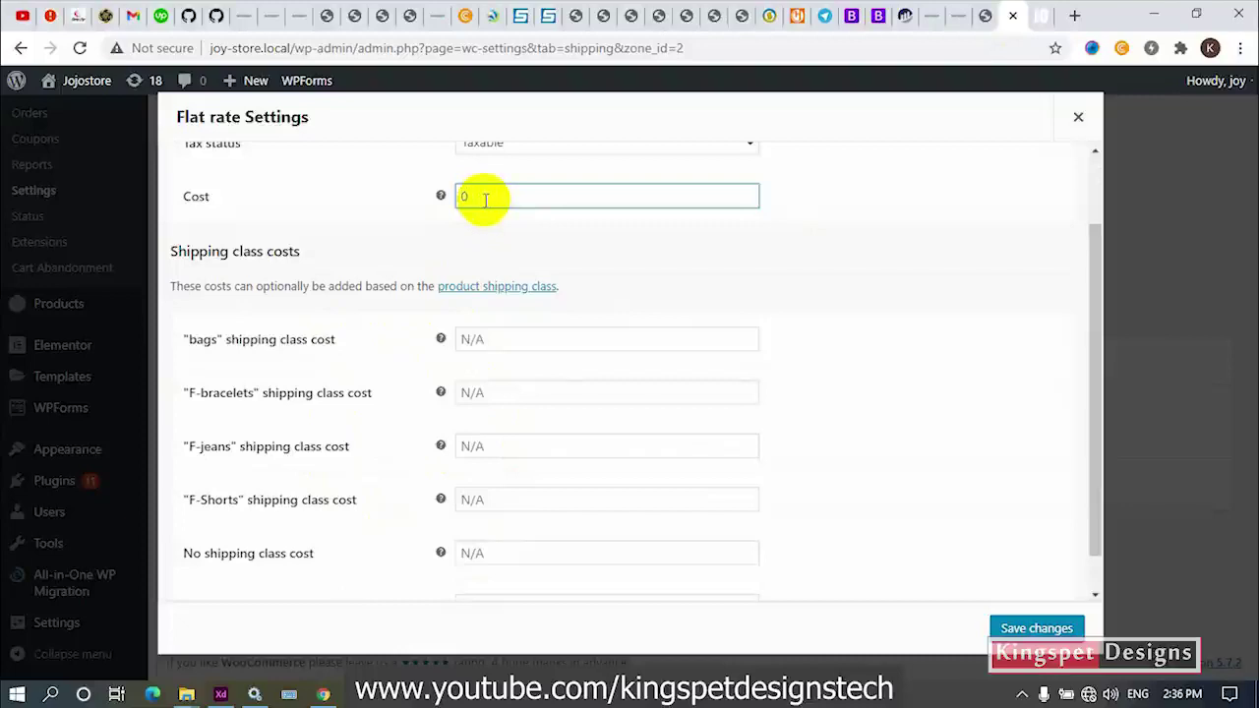
# Switch to Notepad and write the line "Shipping fee = 5 + 2", ending it with a line break
pyautogui.click(477, 338)
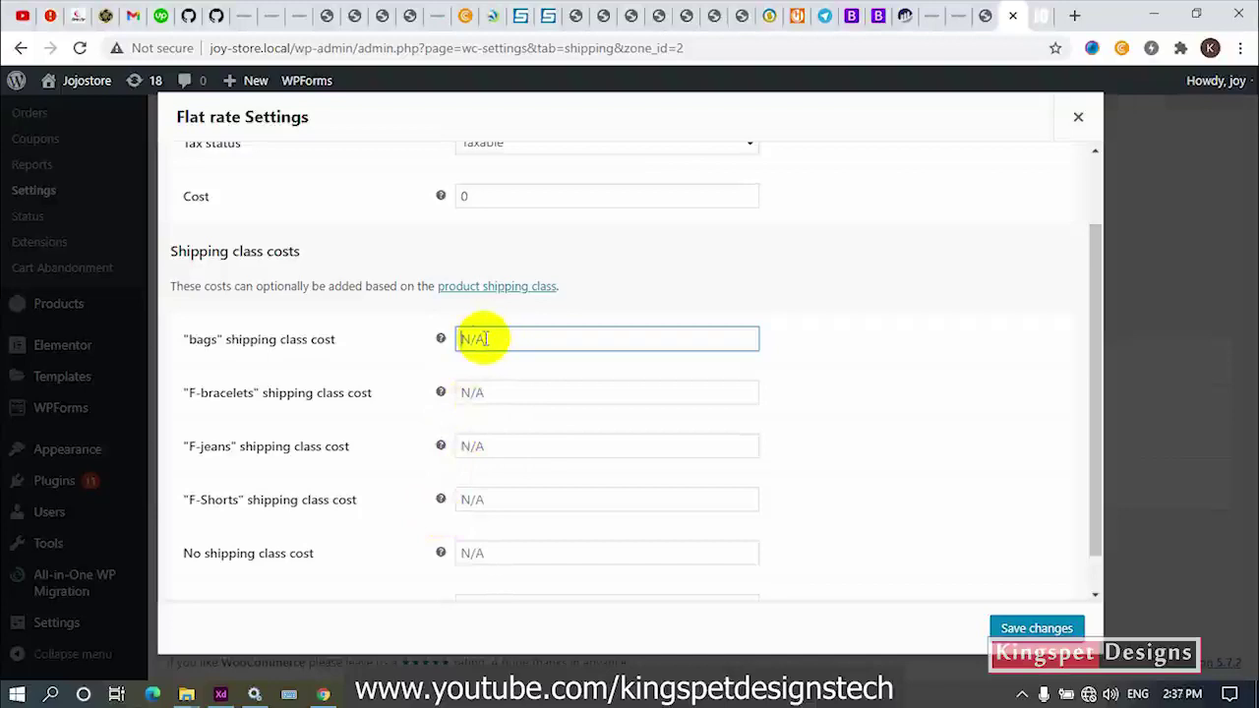
pyautogui.click(492, 693)
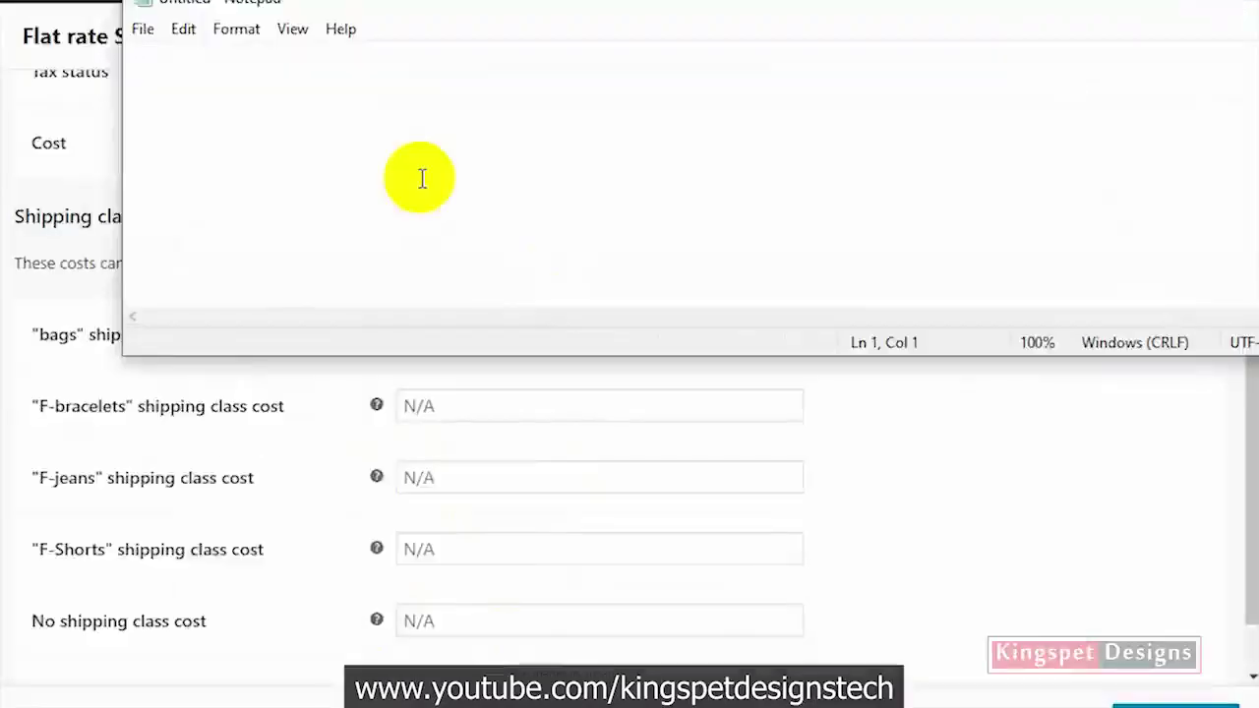
pyautogui.write('Ship')
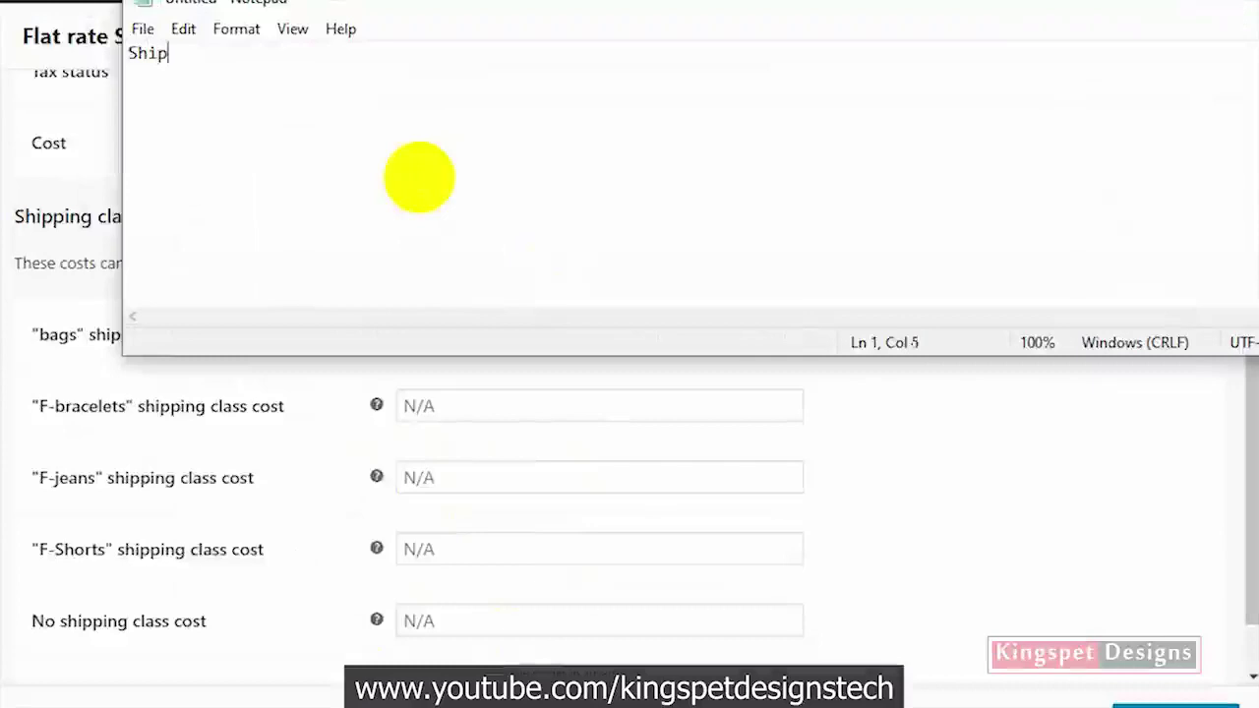
pyautogui.write('ping fee')
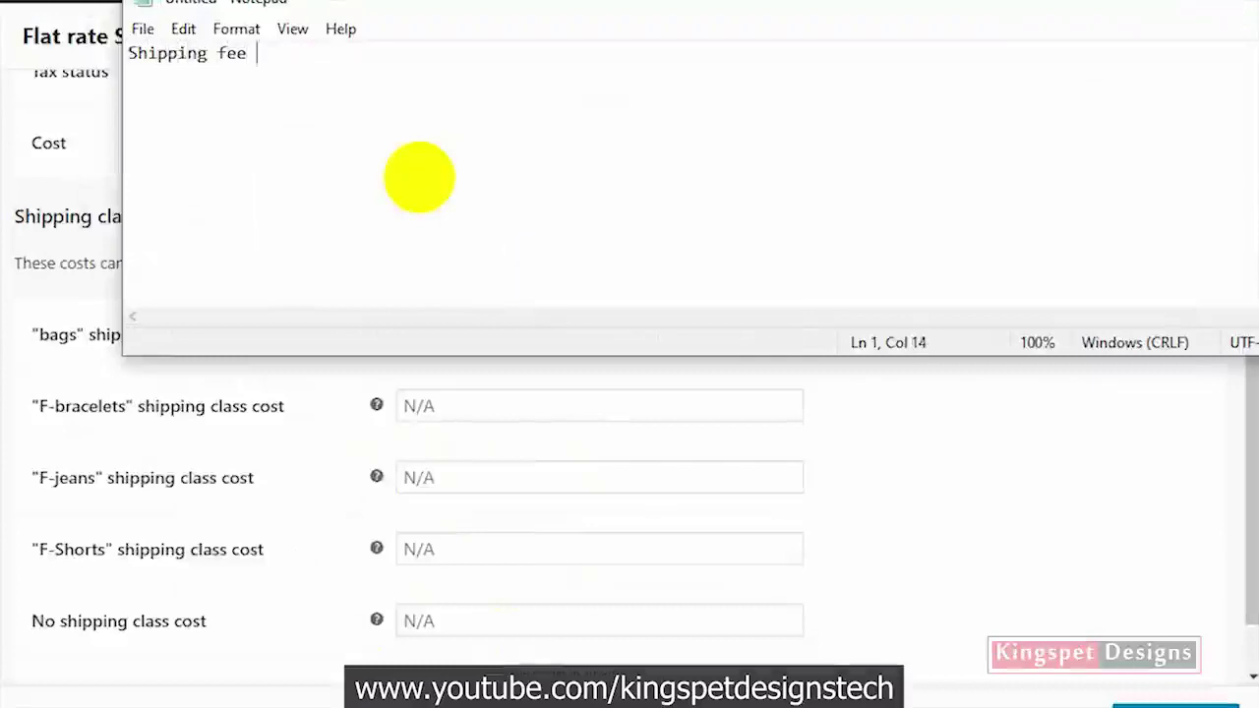
pyautogui.write(' = ')
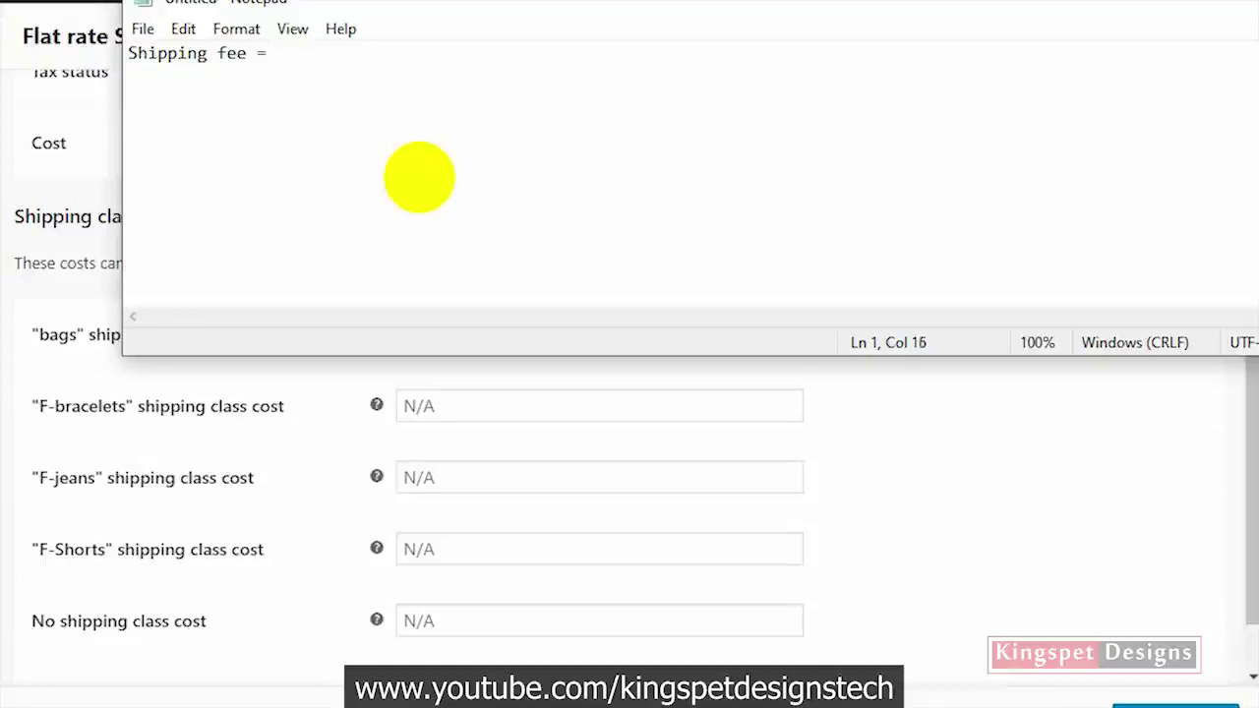
pyautogui.write('2')
pyautogui.press('BackSpace')
pyautogui.write('5 + 2')
pyautogui.press('Return')
# Duplicate the shipping fee line so that the note holds four identical lines
pyautogui.hotkey('ctrl', 'a')
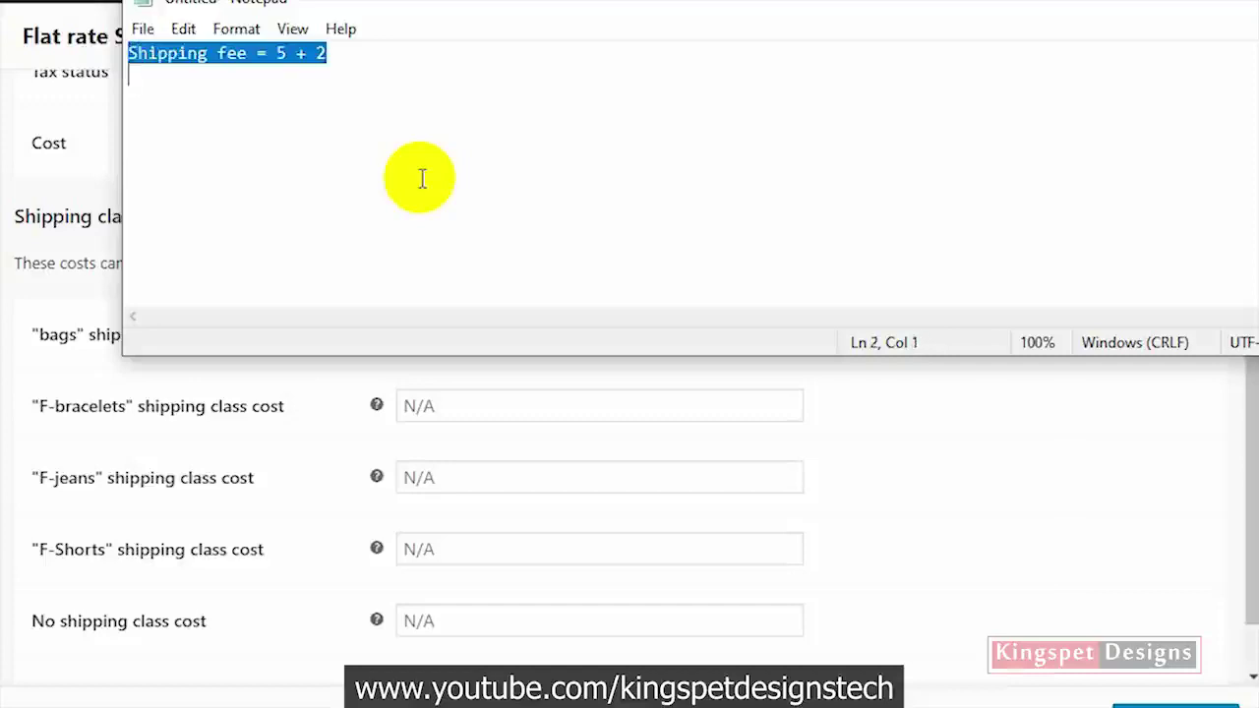
pyautogui.hotkey('ctrl', 'c')
pyautogui.hotkey('ctrl', 'v')
pyautogui.hotkey('ctrl', 'v')
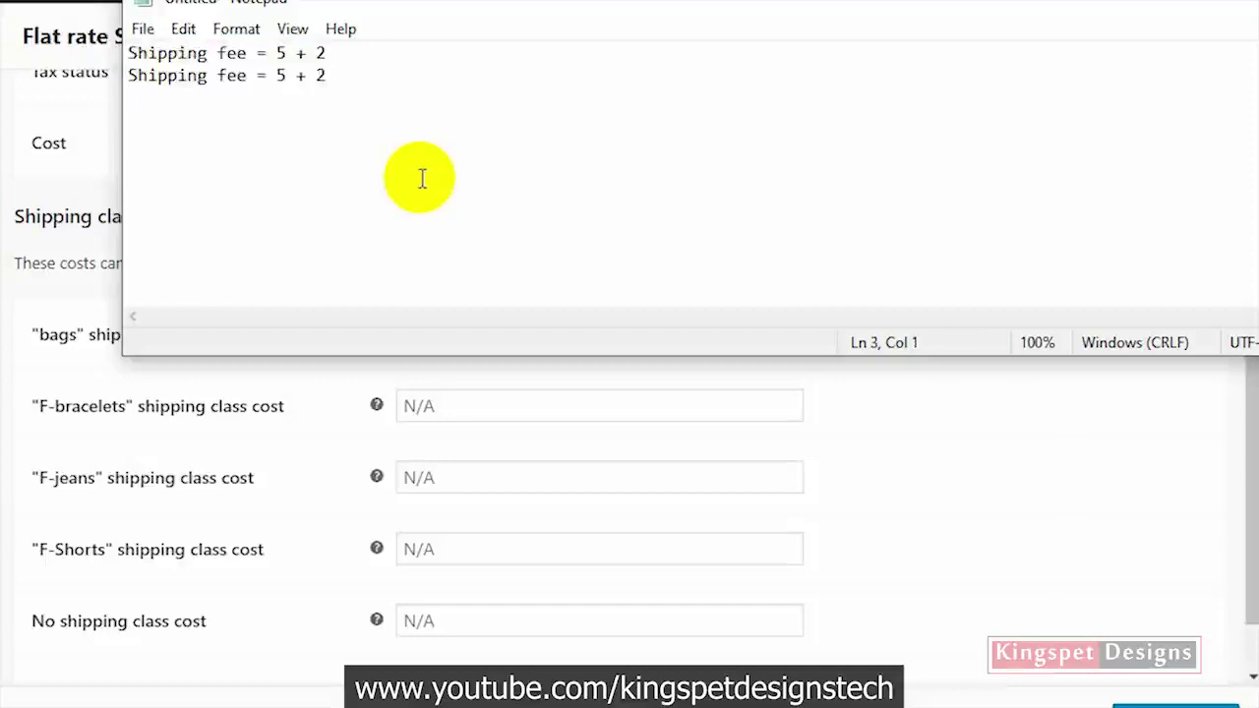
pyautogui.hotkey('ctrl', 'v')
pyautogui.hotkey('ctrl', 'v')
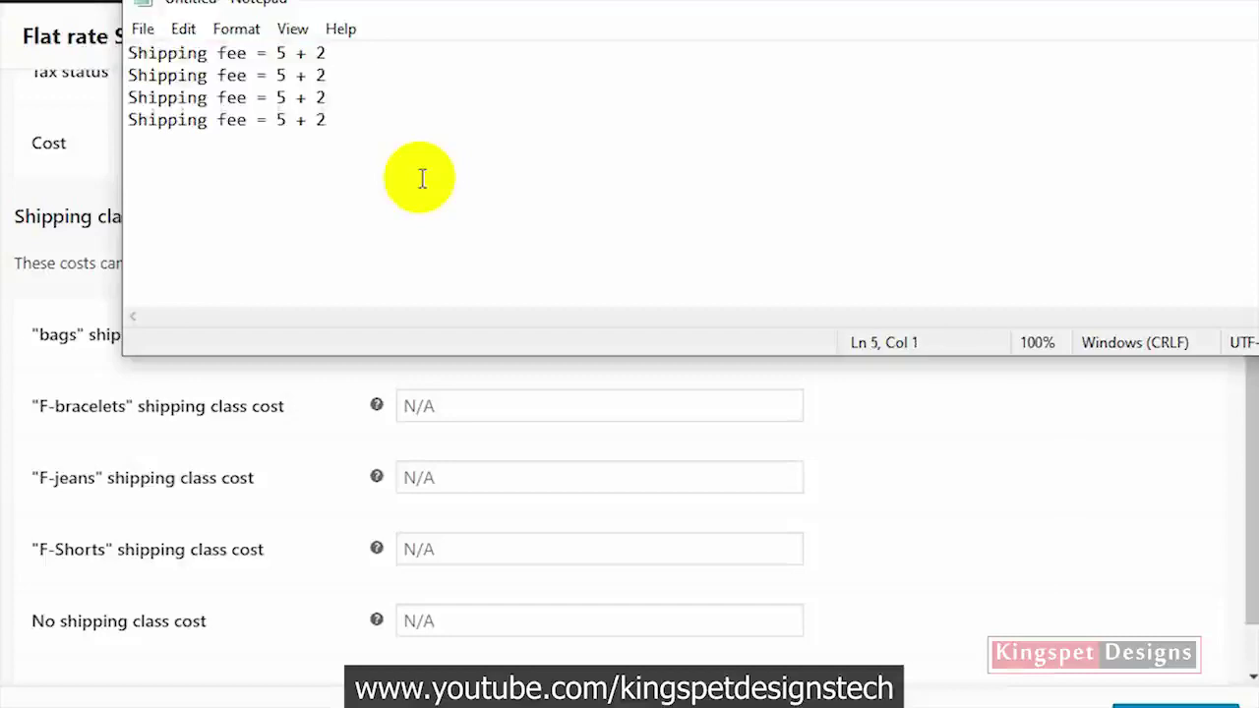
# Change the sums in the second, third and fourth shipping fee lines of the note to 7 + 3, 12 + 5 and 15 + 4
pyautogui.doubleClick(280, 76)
pyautogui.write('7')
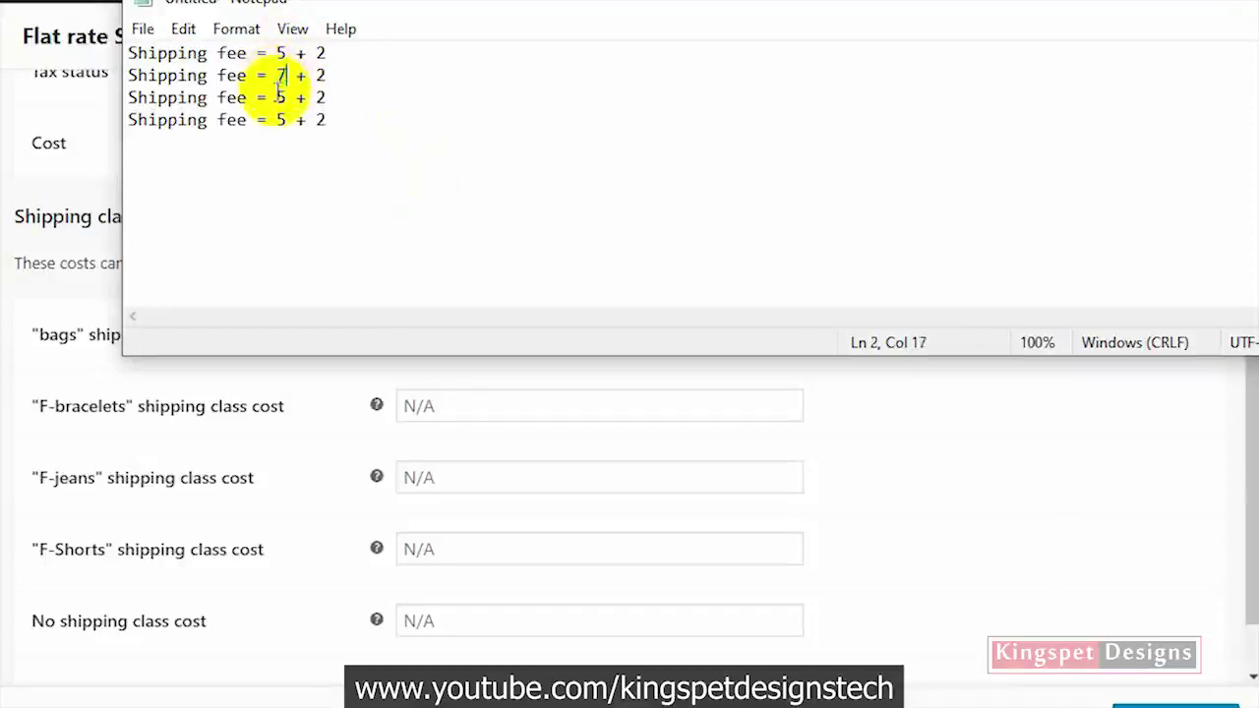
pyautogui.doubleClick(320, 76)
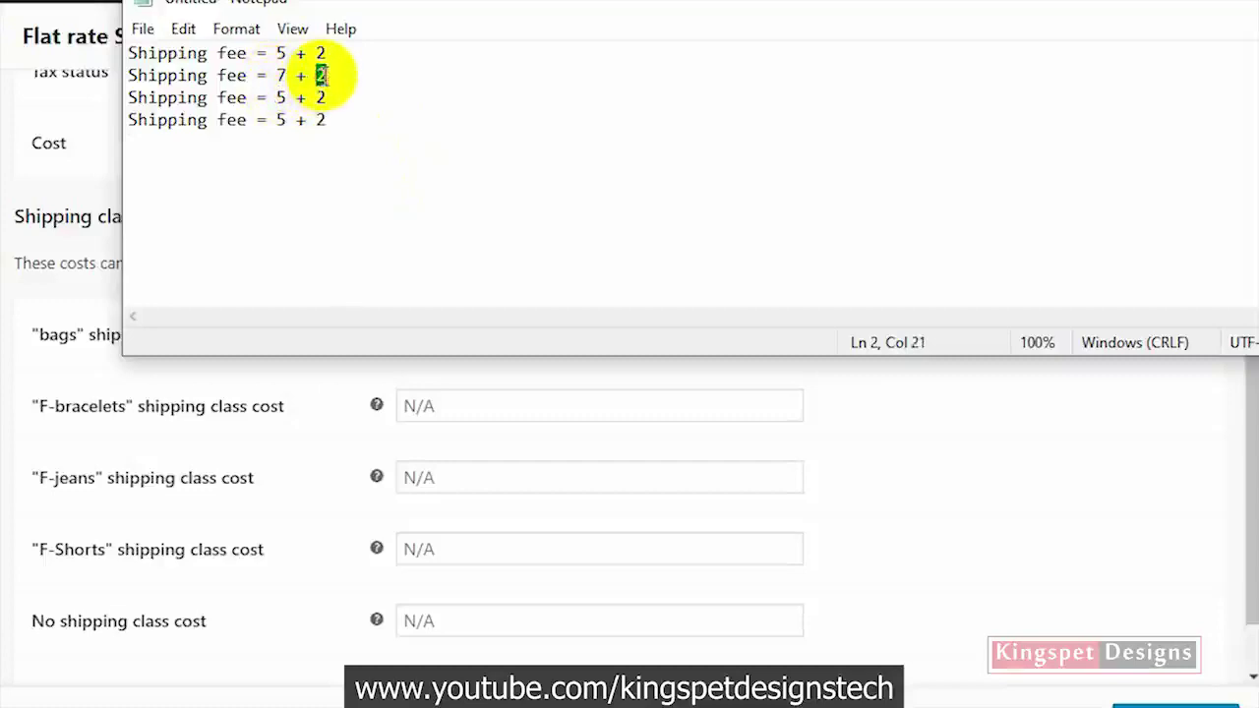
pyautogui.doubleClick(280, 98)
pyautogui.write('12')
pyautogui.doubleClick(330, 97)
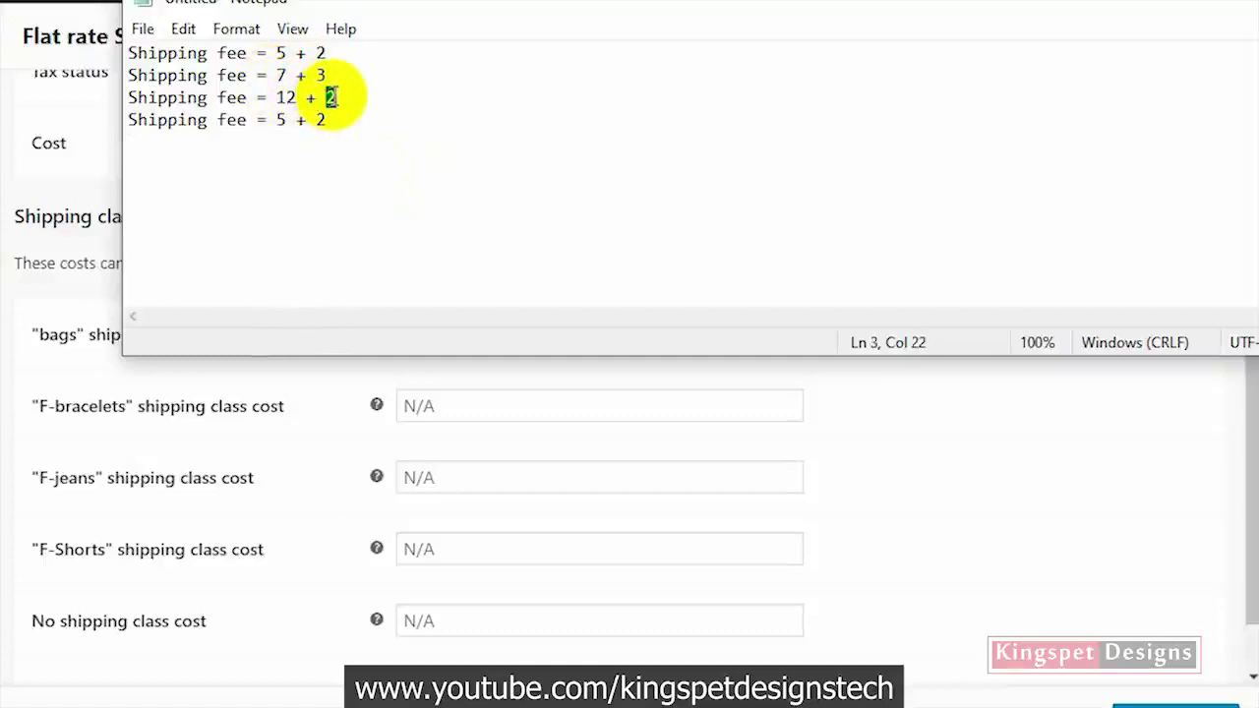
pyautogui.write('5')
pyautogui.doubleClick(280, 120)
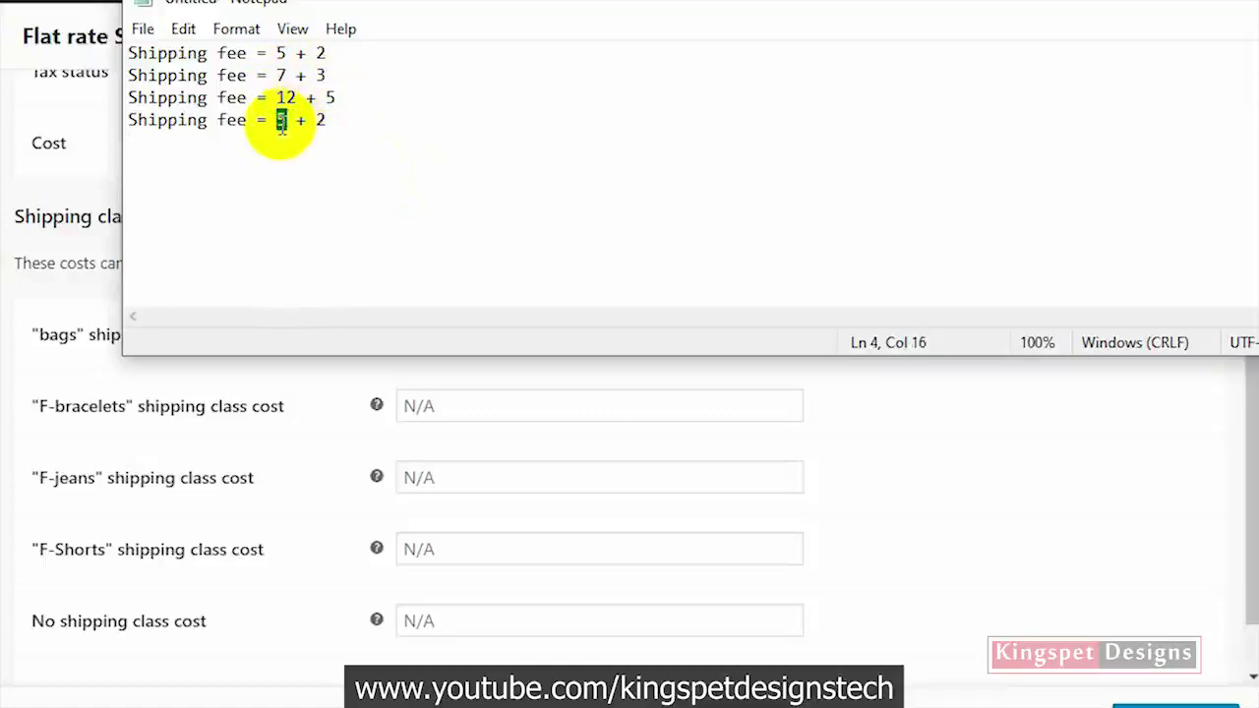
pyautogui.write('15')
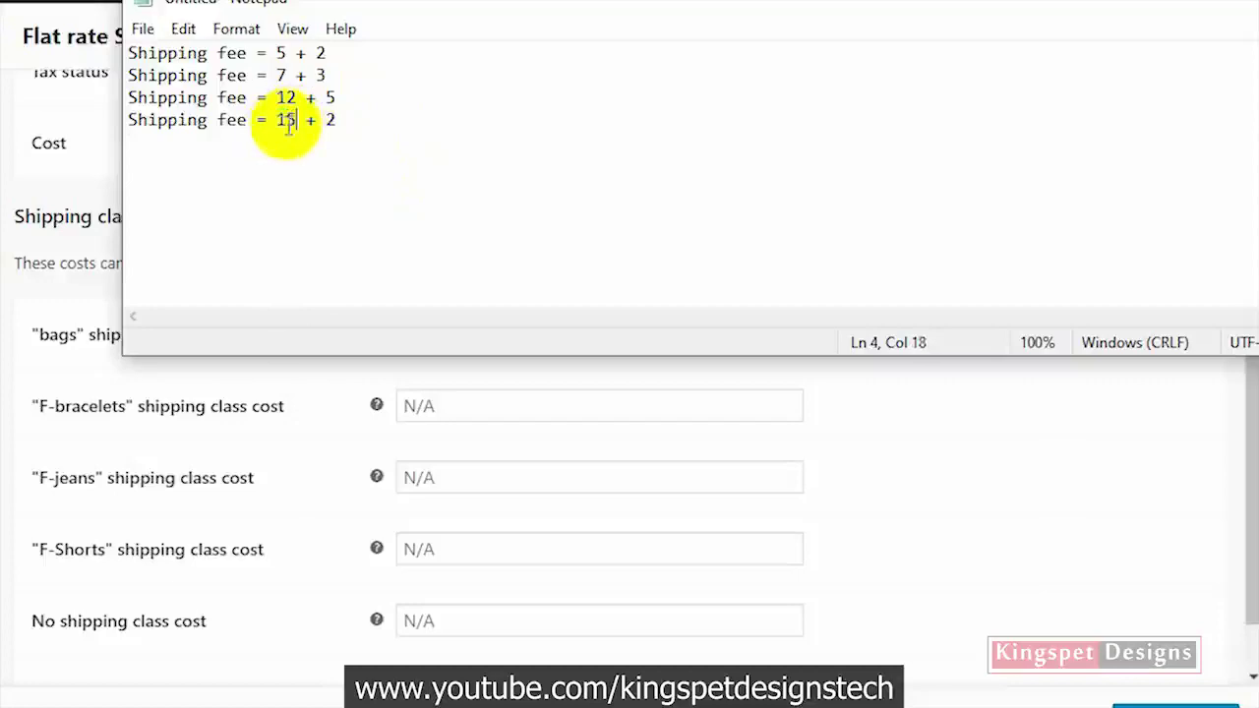
pyautogui.doubleClick(331, 120)
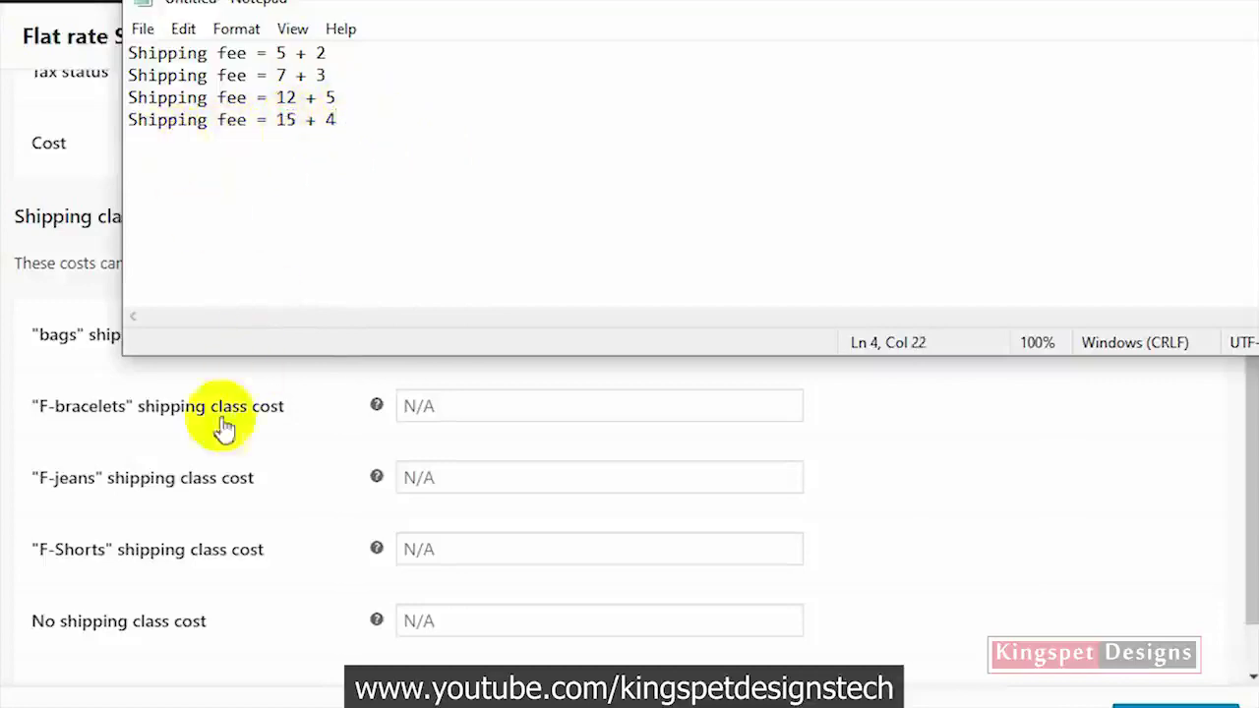
# Move the note aside and compare its four shipping fee lines with the shipping class names in the flat rate settings
pyautogui.moveTo(627, 1)
pyautogui.mouseDown()
pyautogui.moveTo(626, 42)
pyautogui.moveTo(666, 62)
pyautogui.moveTo(627, 5)
pyautogui.mouseUp()
pyautogui.moveTo(438, 19); pyautogui.dragTo(610, 177)
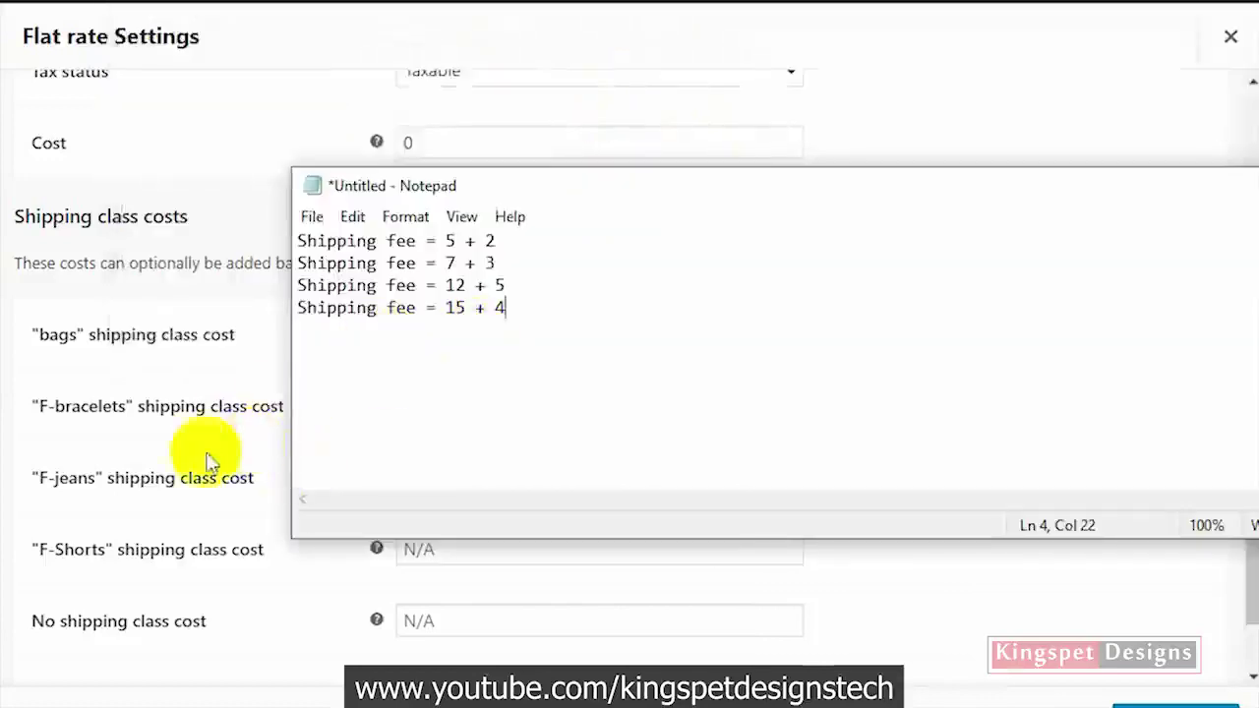
pyautogui.moveTo(498, 240); pyautogui.dragTo(378, 241)
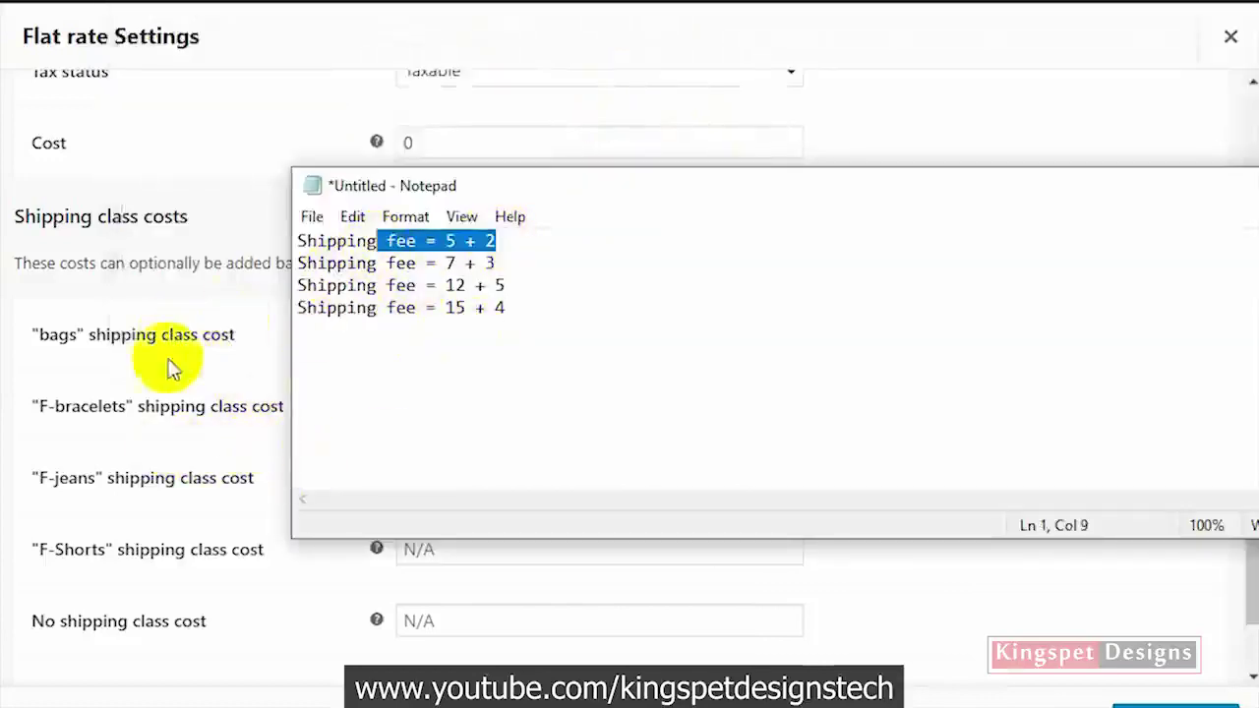
pyautogui.moveTo(497, 262); pyautogui.dragTo(397, 264)
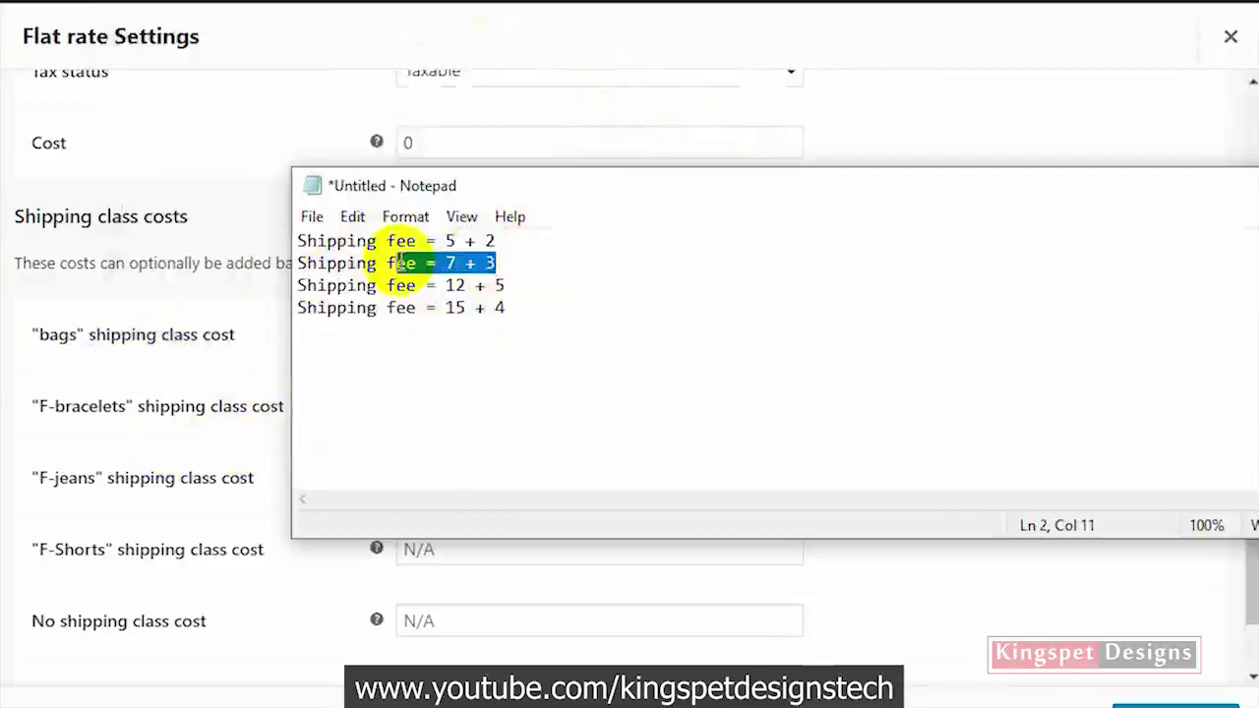
pyautogui.moveTo(298, 307); pyautogui.dragTo(384, 307)
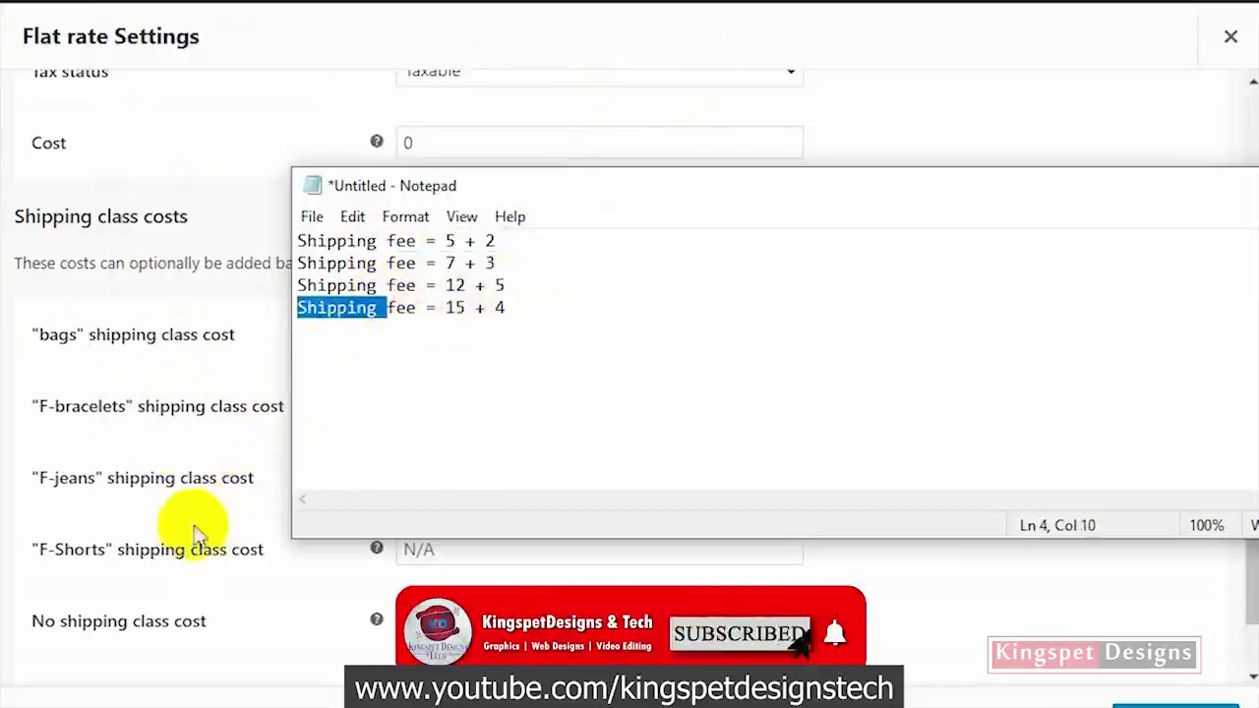
pyautogui.moveTo(534, 316); pyautogui.dragTo(457, 308)
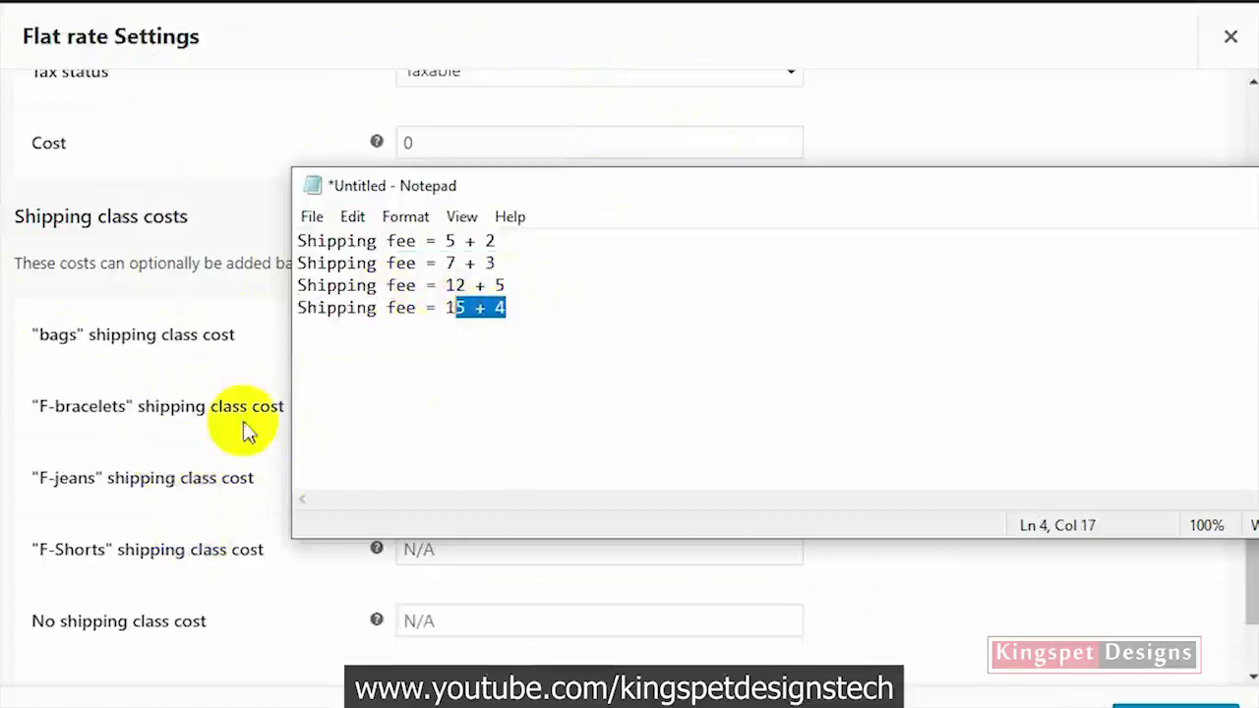
pyautogui.moveTo(679, 185); pyautogui.dragTo(988, 57)
pyautogui.click(756, 106)
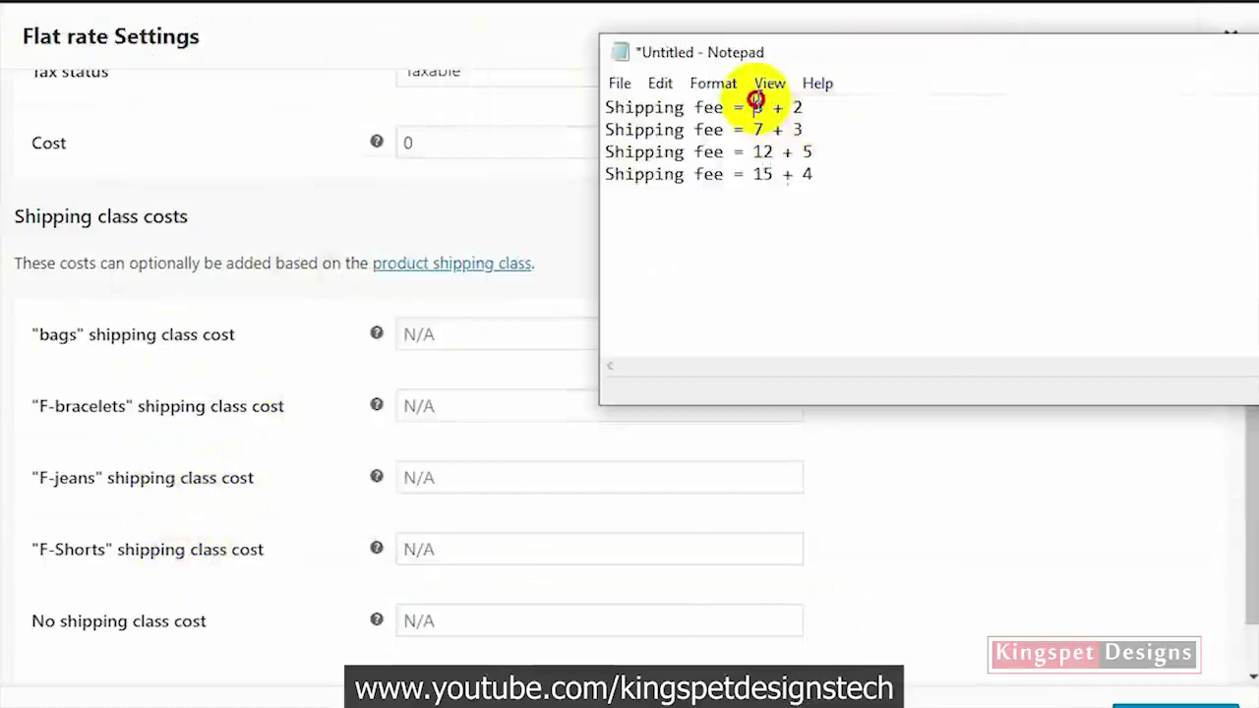
pyautogui.doubleClick(798, 107)
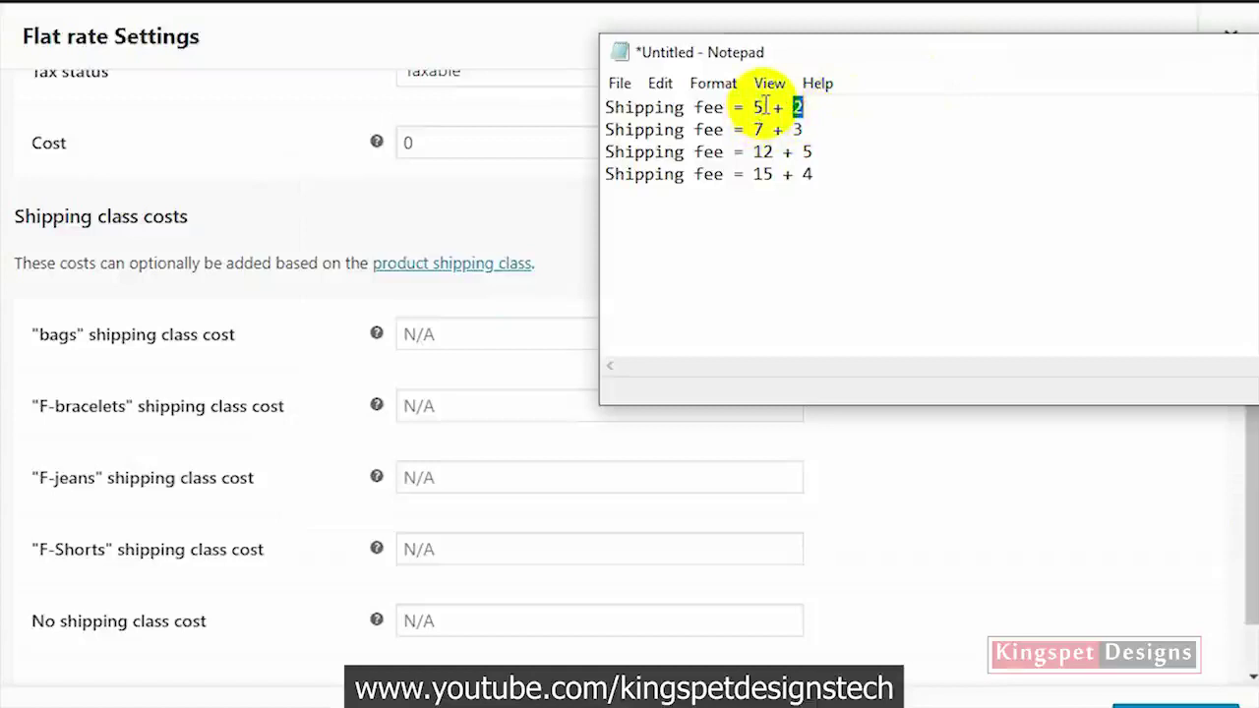
# Append the totals "= 7", "= 10", "= 17" and "= 19" to the four shipping fee lines in order
pyautogui.rightClick(822, 114)
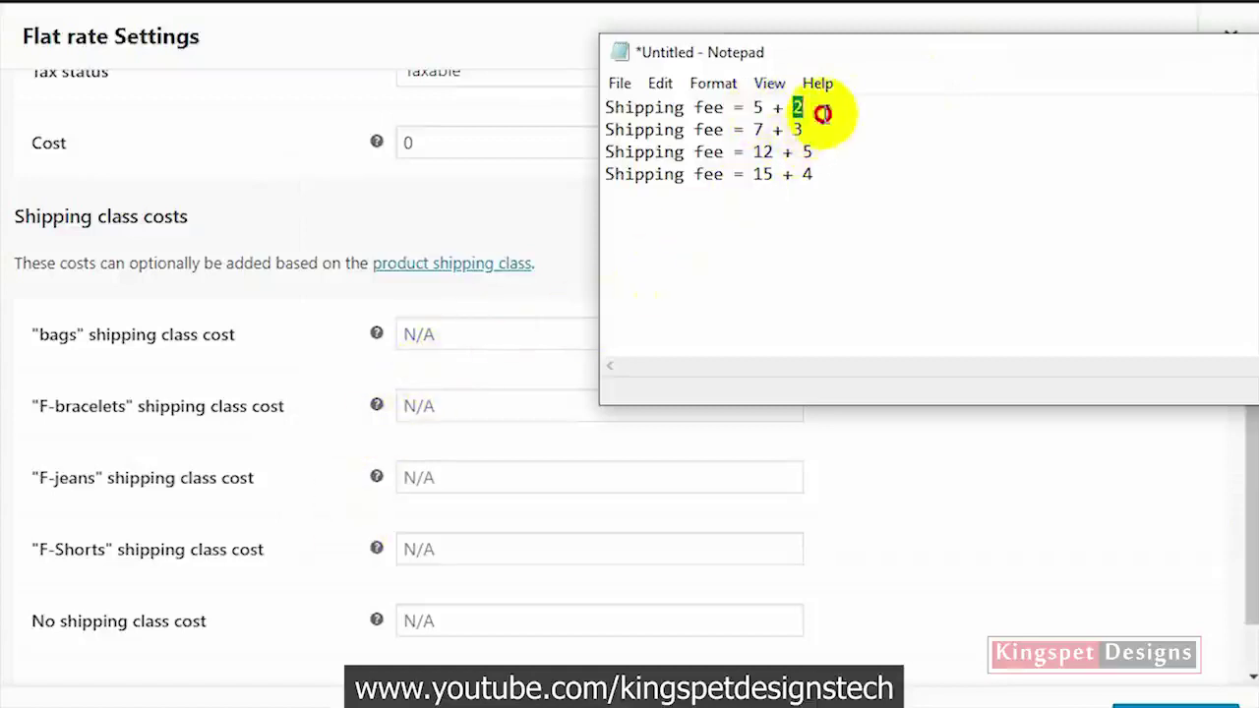
pyautogui.write('=')
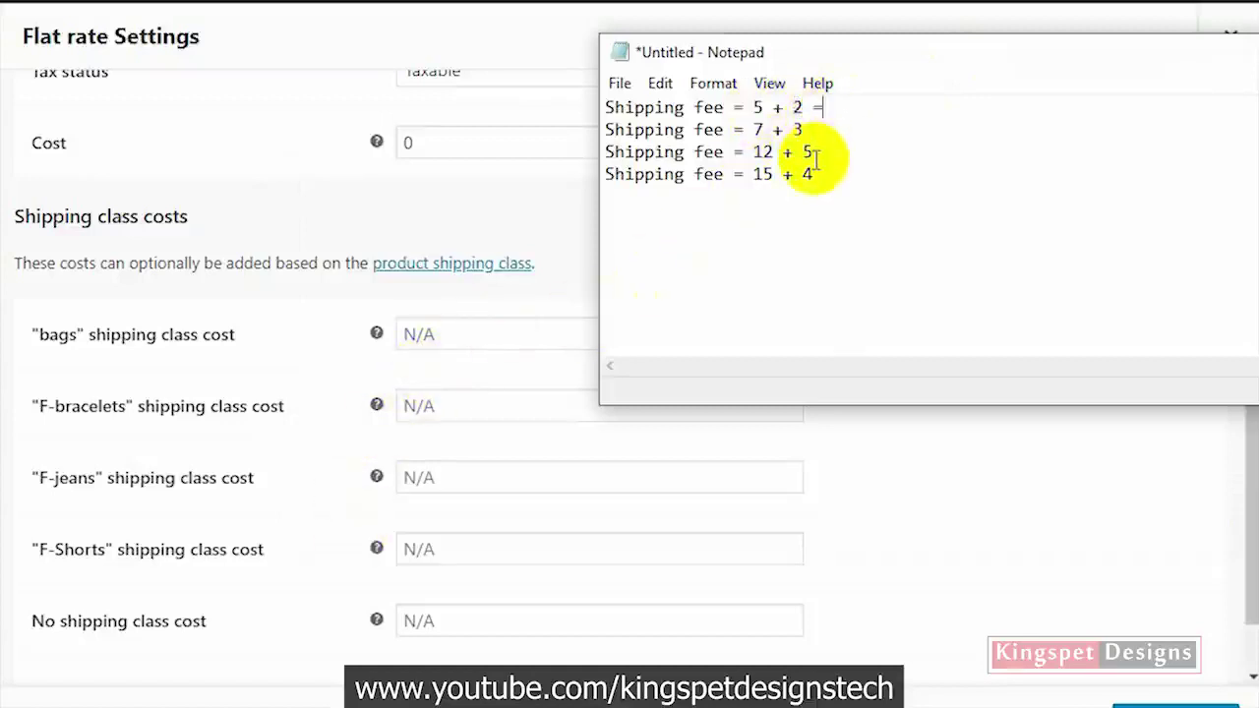
pyautogui.write(' 7')
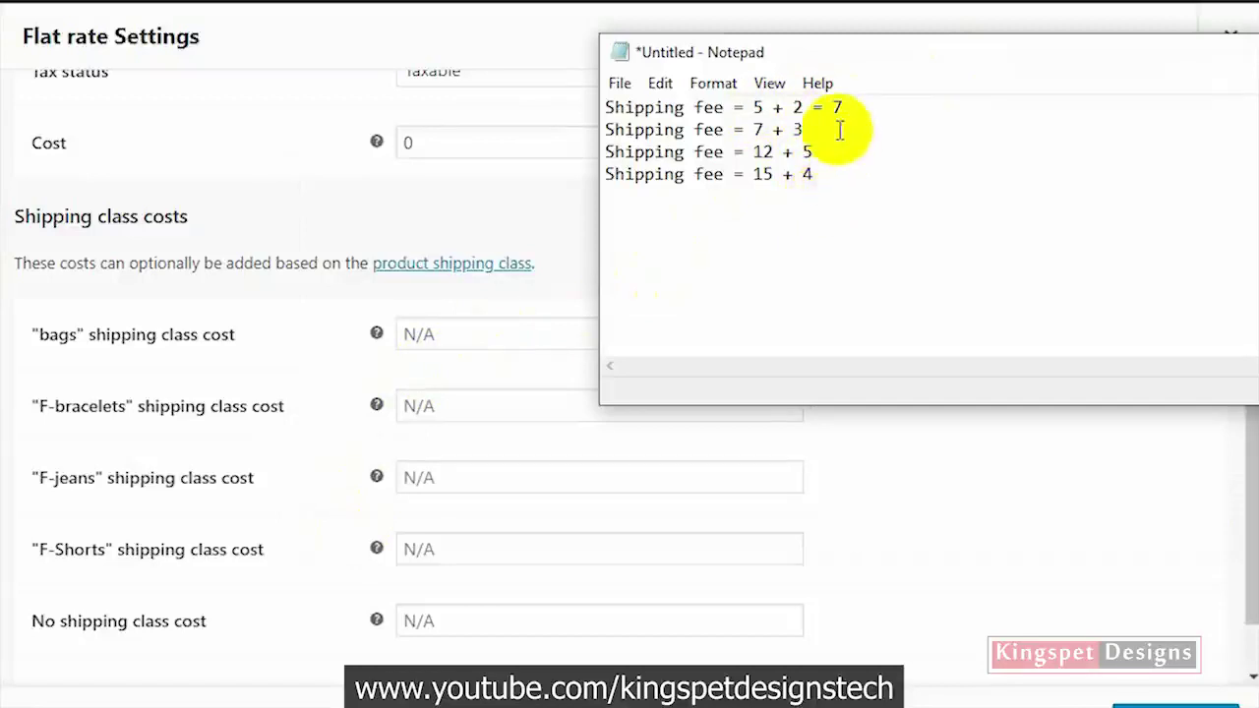
pyautogui.write(' + 3 = ')
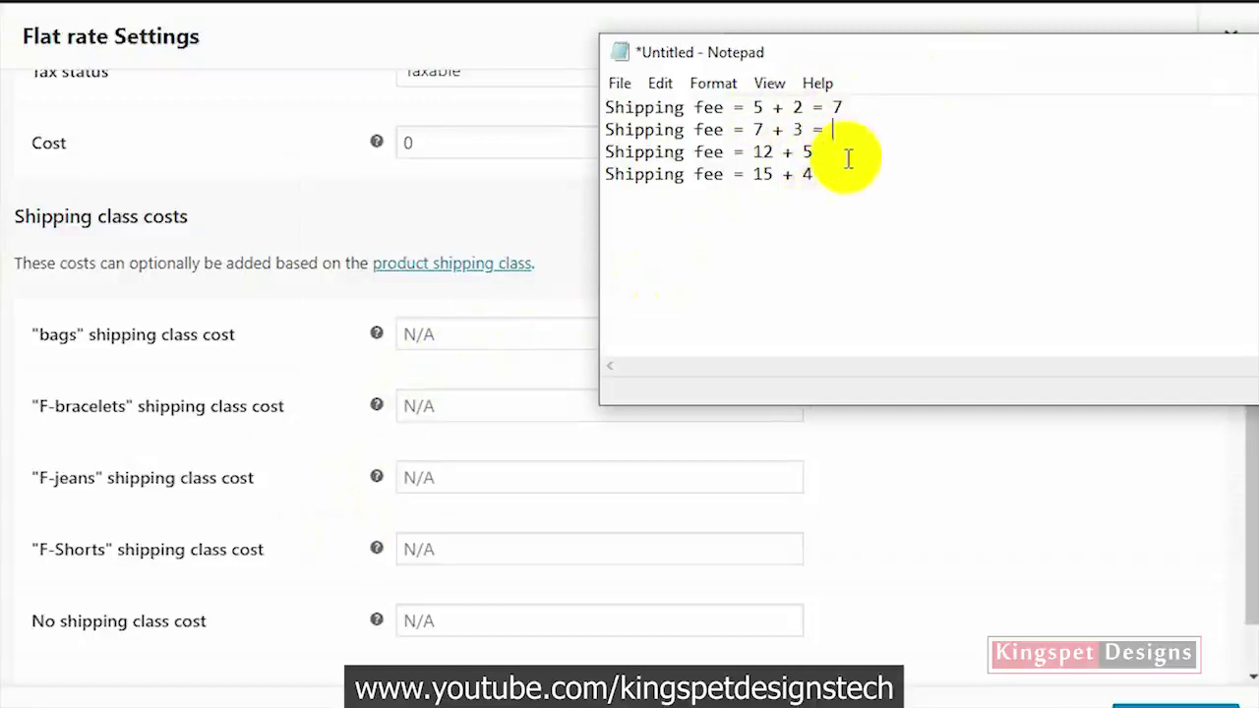
pyautogui.write('10')
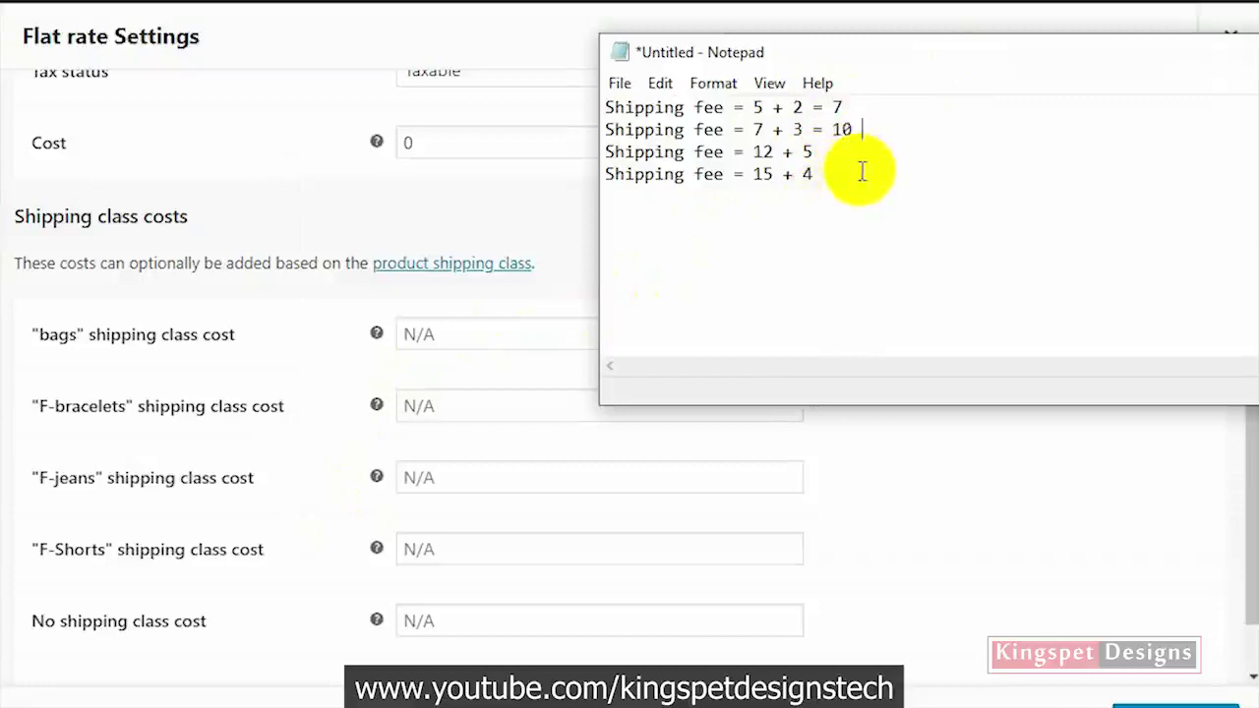
pyautogui.click(847, 157)
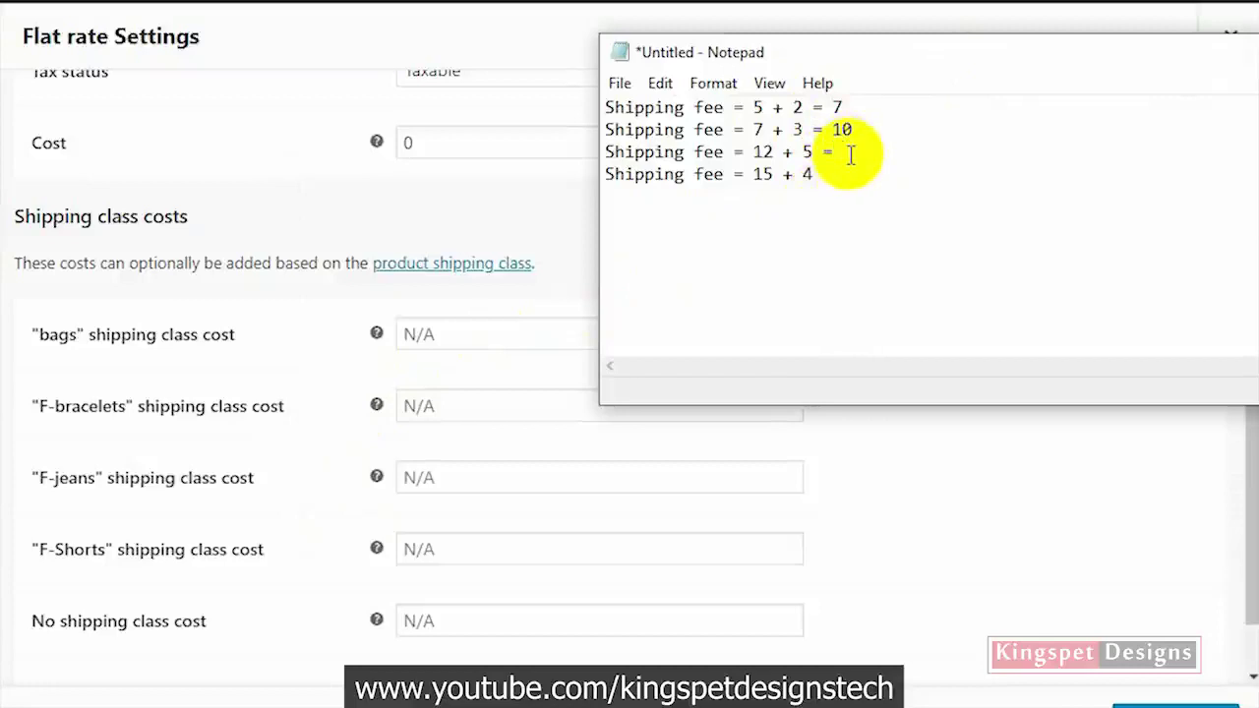
pyautogui.click(815, 179)
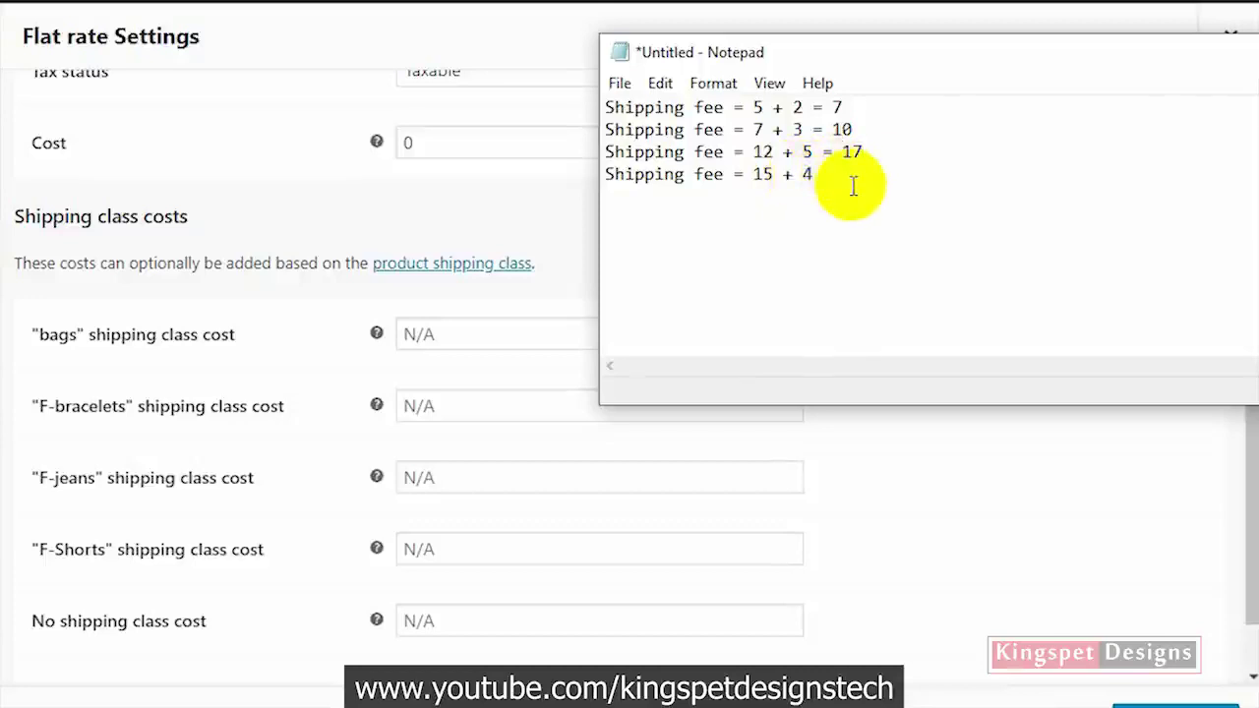
pyautogui.write('= 19')
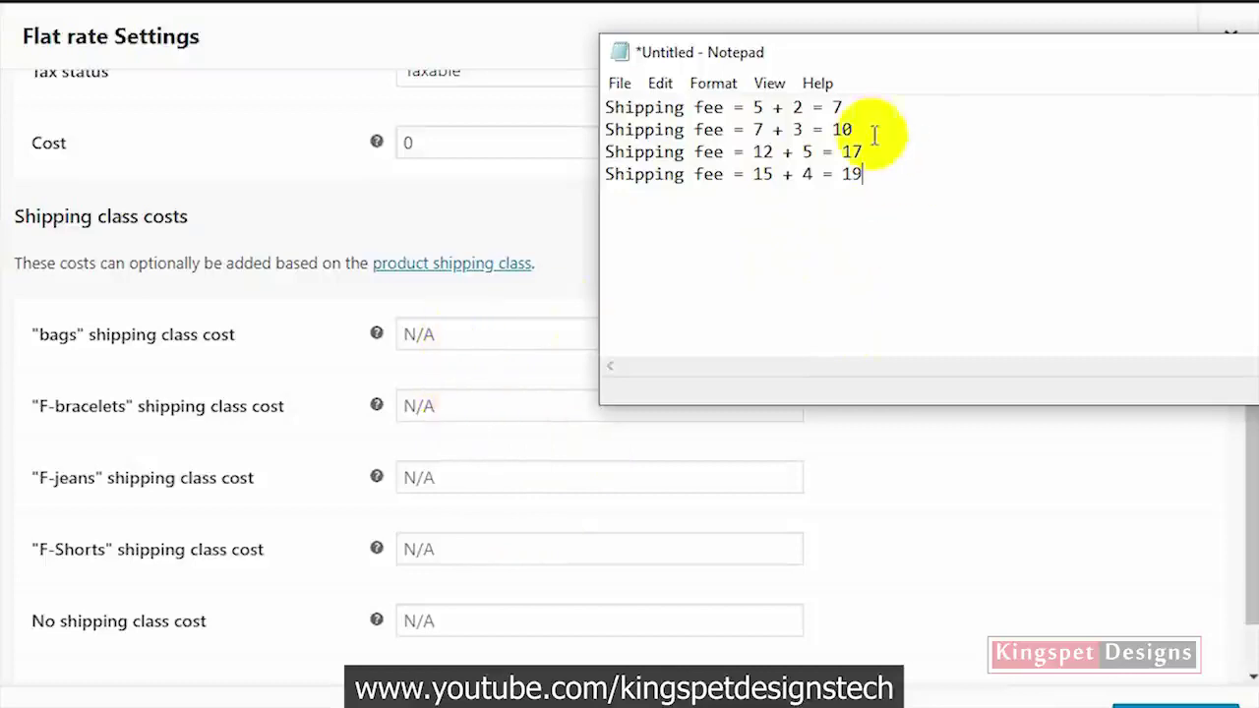
# Return to the flat rate settings in the browser and set the "bags" shipping class cost to 7*[qty]
pyautogui.doubleClick(837, 107)
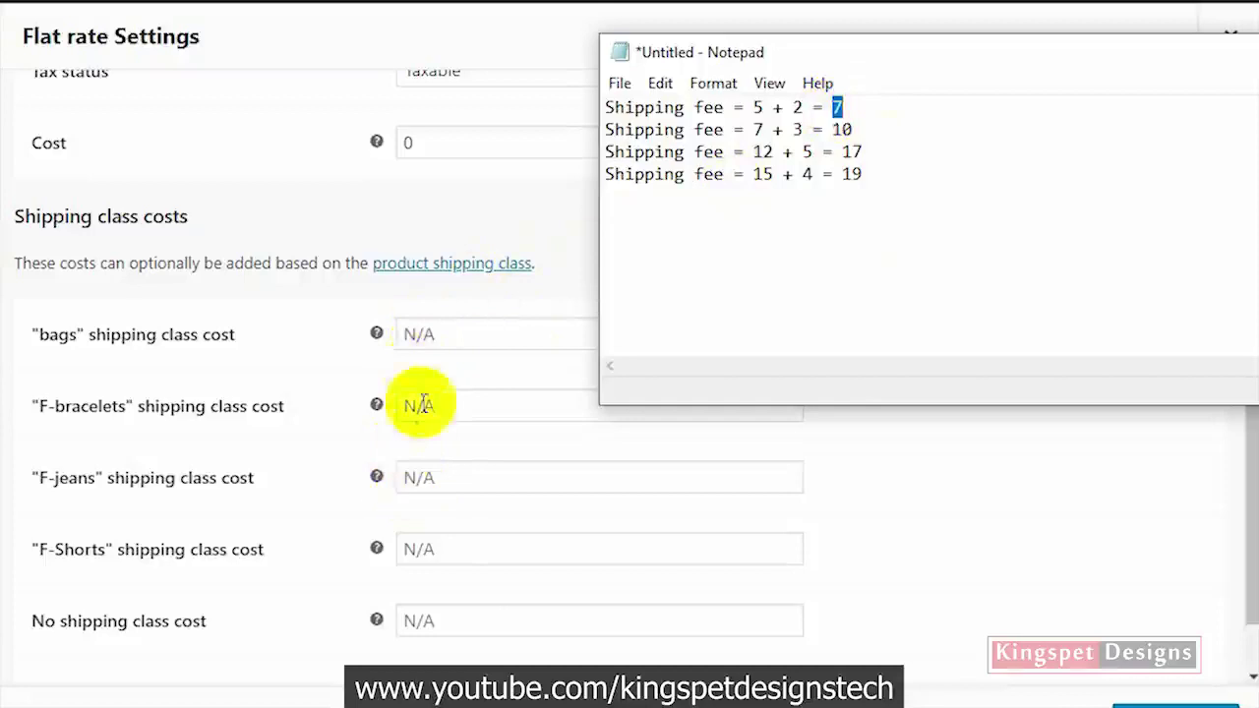
pyautogui.click(426, 333)
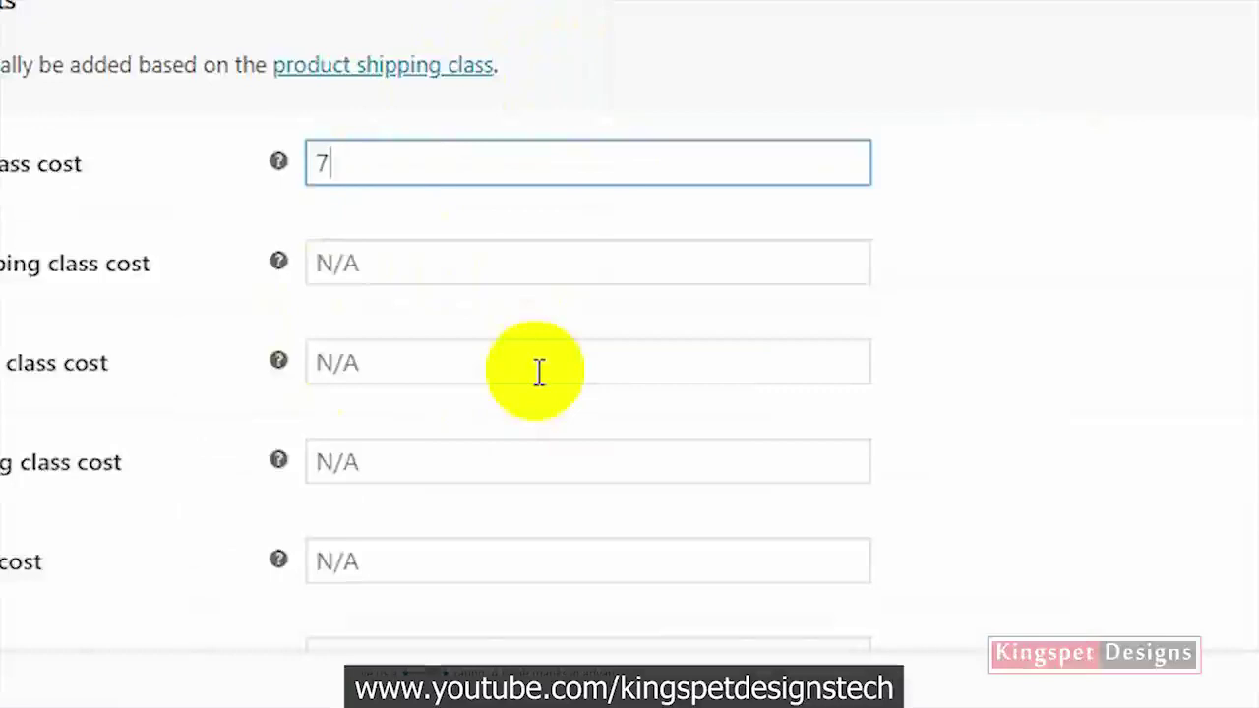
pyautogui.write('*[')
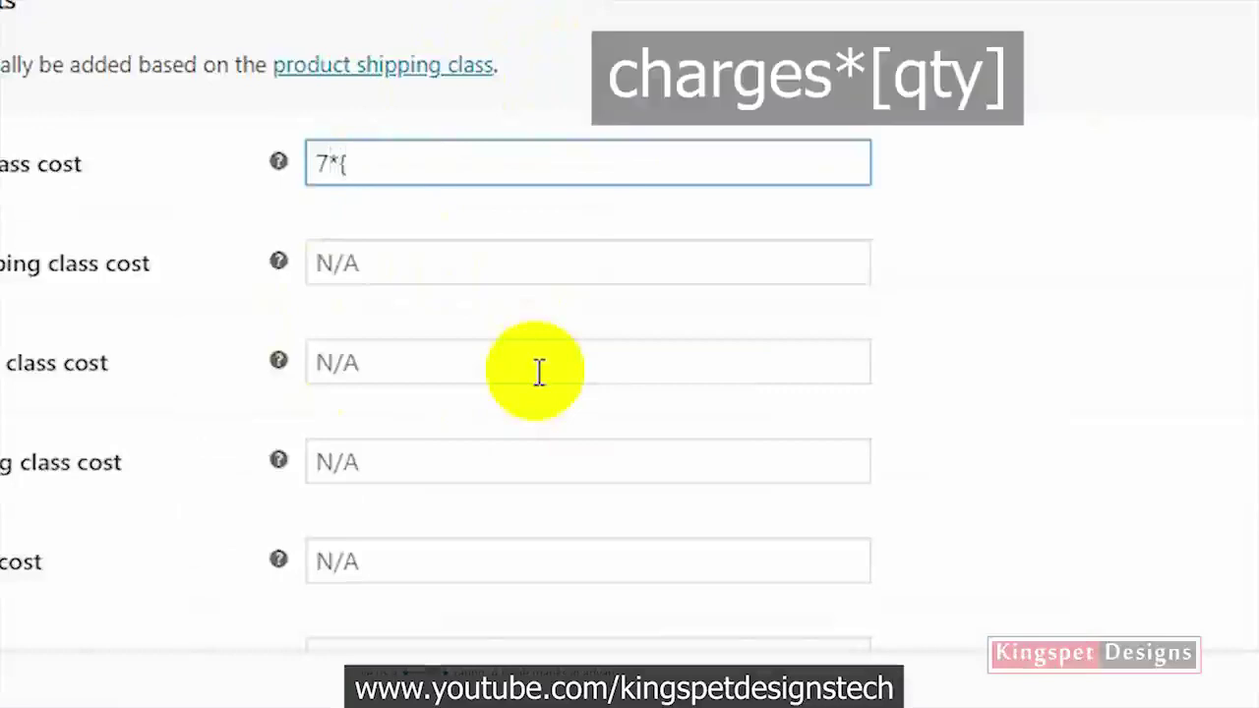
pyautogui.write('[qty')
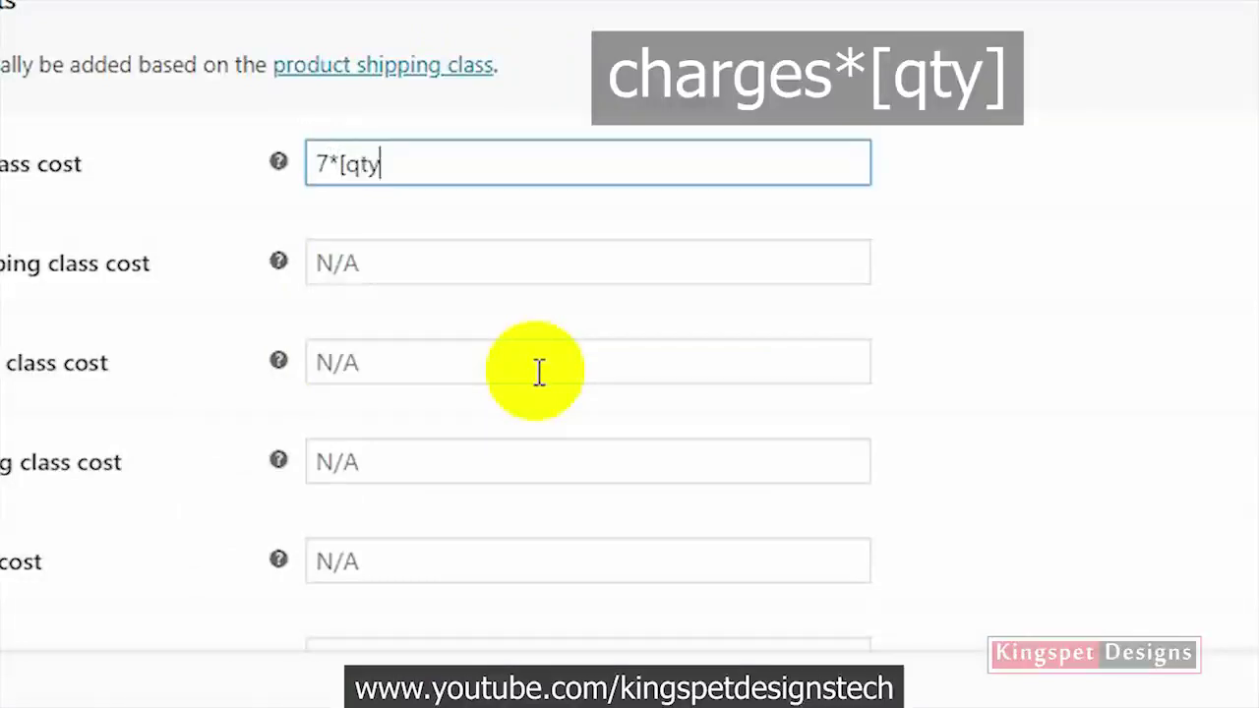
pyautogui.write(']')
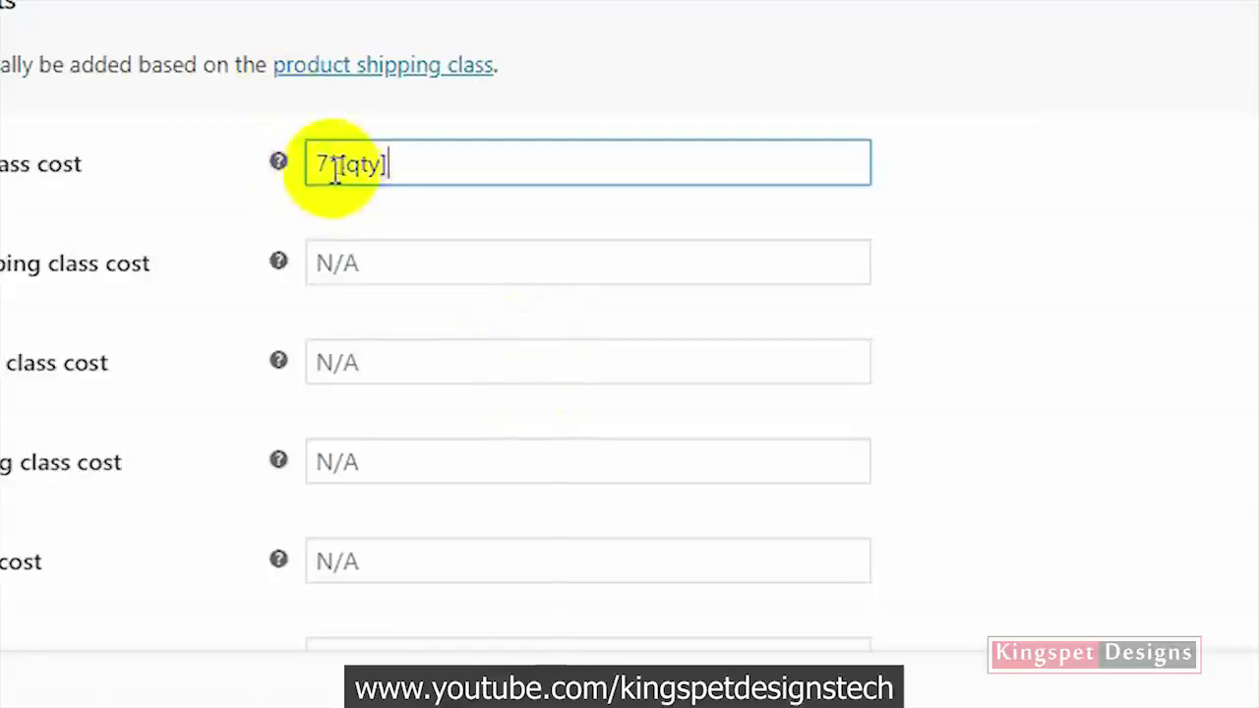
# Copy the "bags" cost formula into the F-bracelets, F-jeans and F-Shorts shipping class costs
pyautogui.moveTo(311, 164)
pyautogui.mouseDown()
pyautogui.moveTo(374, 160)
pyautogui.moveTo(321, 169)
pyautogui.mouseUp()
pyautogui.hotkey('ctrl', 'c')
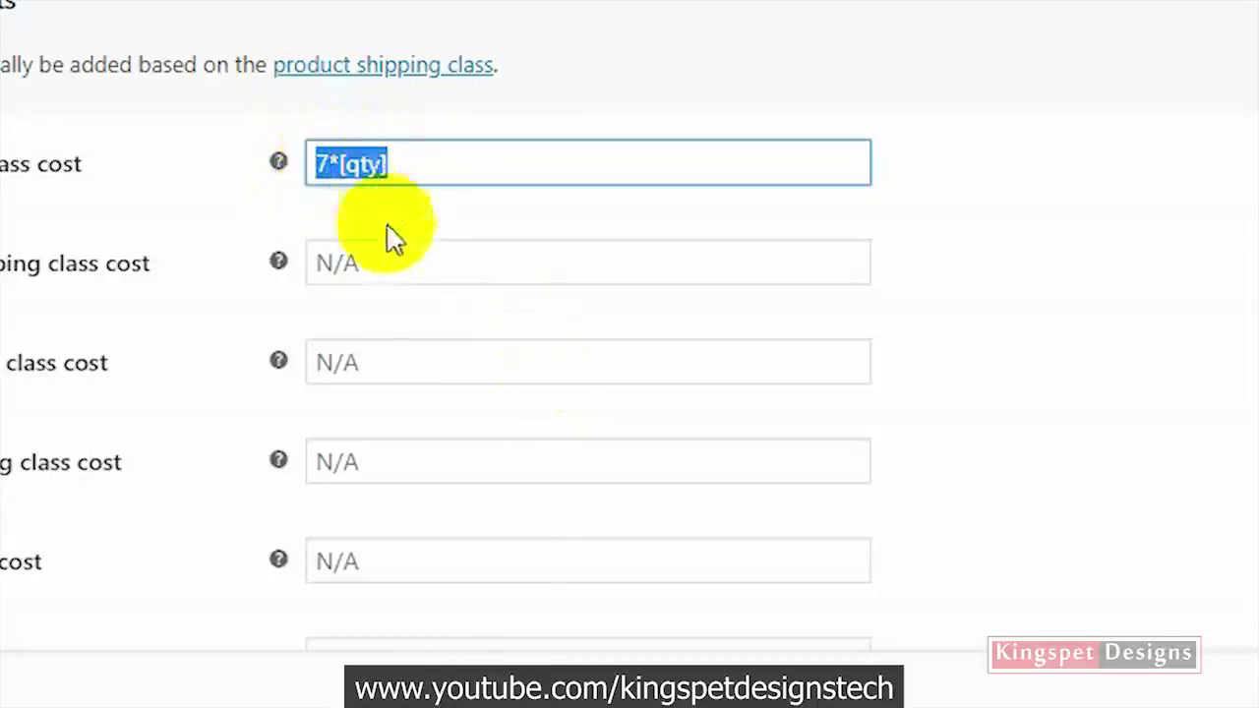
pyautogui.click(377, 261)
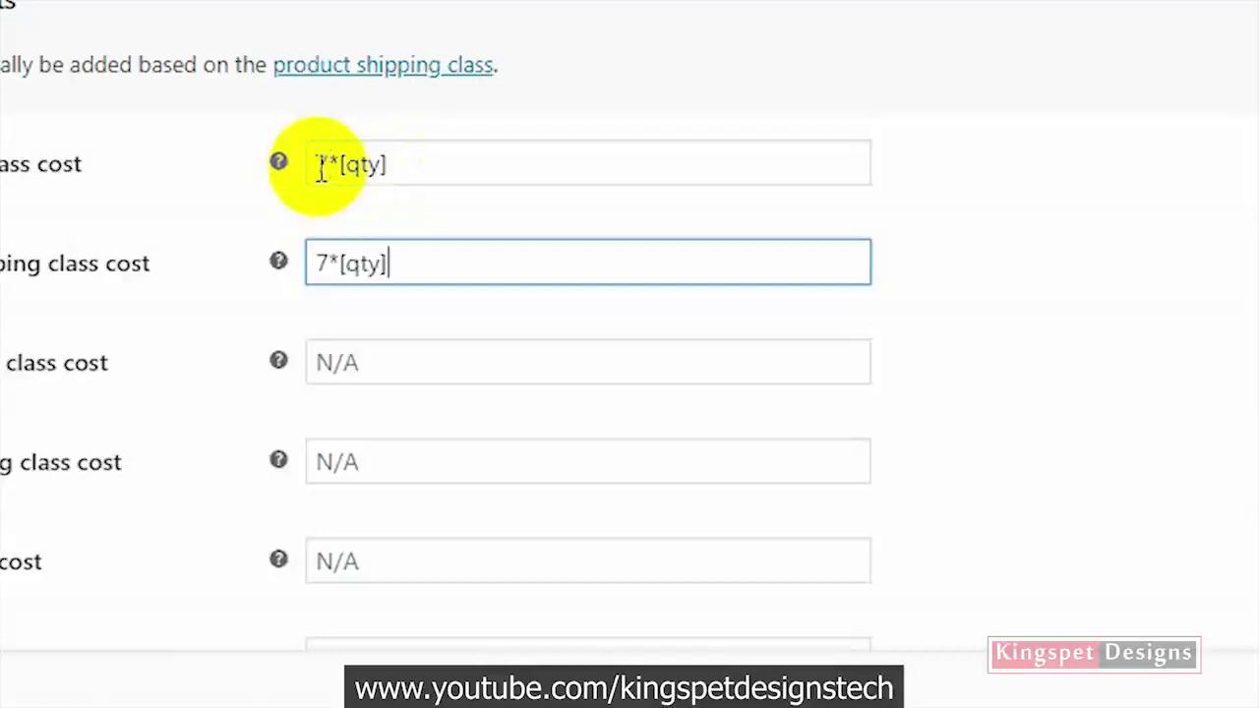
pyautogui.click(352, 367)
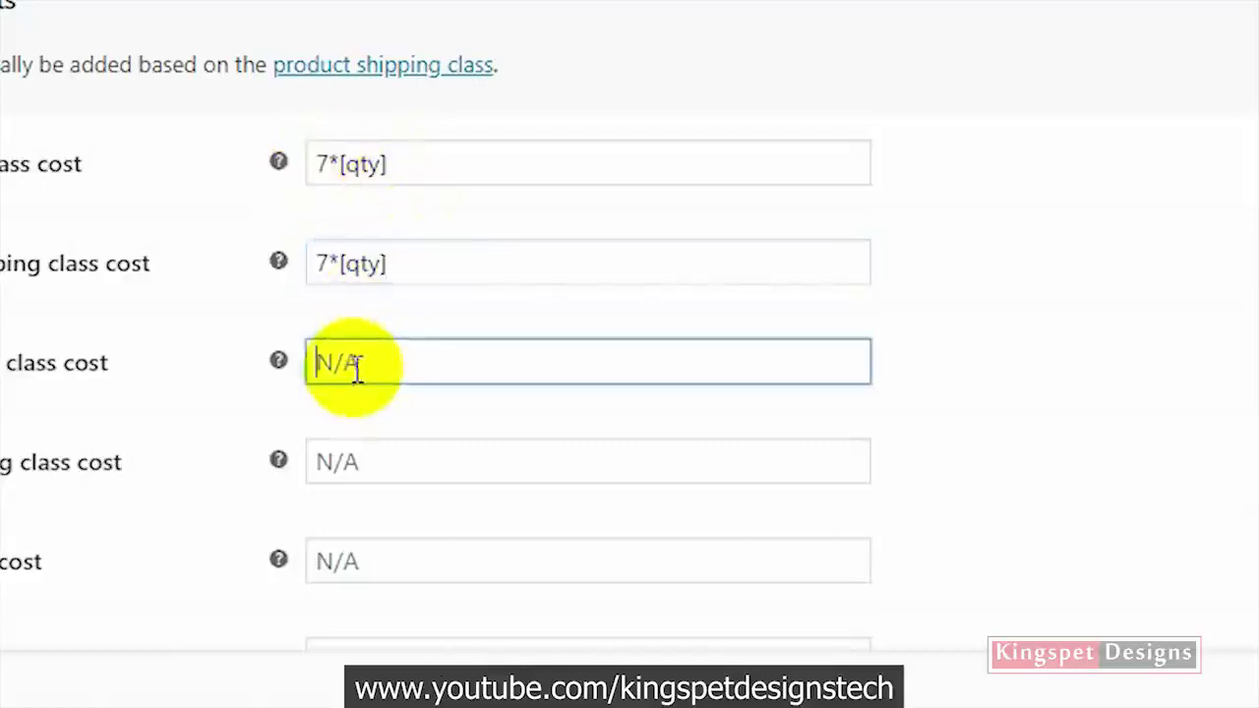
pyautogui.hotkey('ctrl', 'v')
pyautogui.click(346, 444)
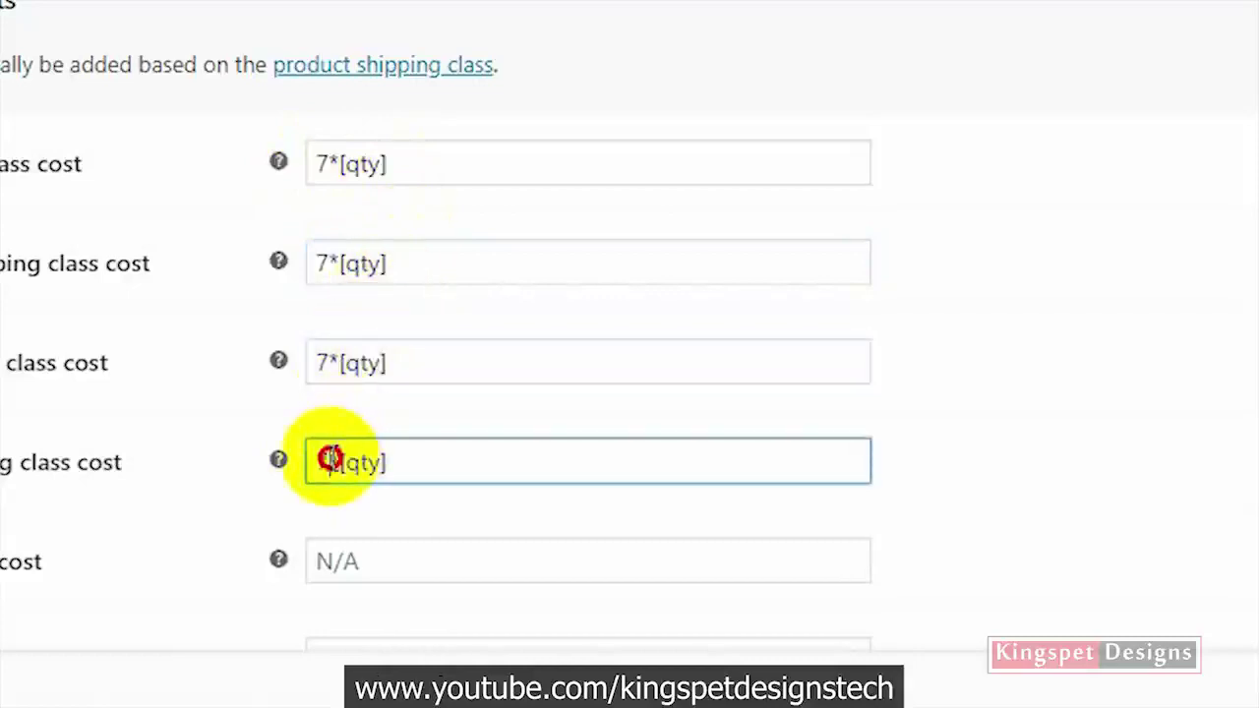
# Change the copied formulas to 19*[qty] for F-Shorts, 17*[qty] for F-jeans and 10*[qty] for F-bracelets
pyautogui.moveTo(330, 458); pyautogui.dragTo(309, 462)
pyautogui.write('19')
pyautogui.moveTo(330, 362); pyautogui.dragTo(317, 363)
pyautogui.write('17')
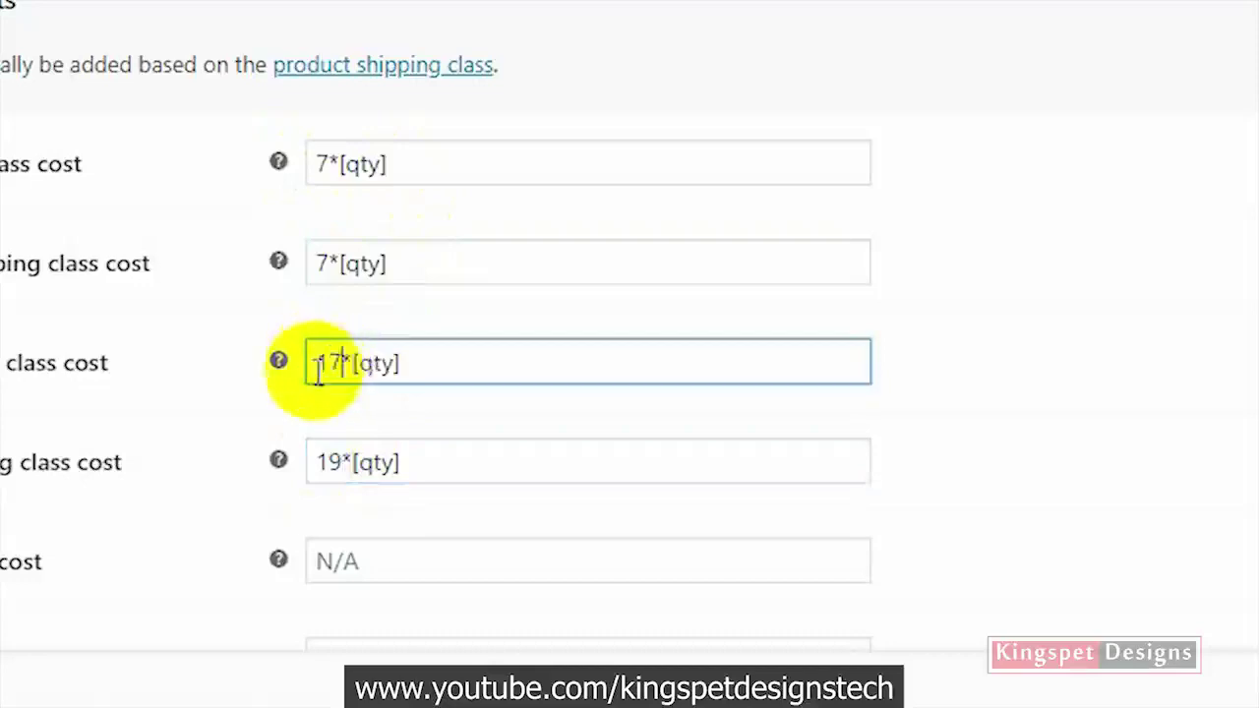
pyautogui.moveTo(329, 255); pyautogui.dragTo(310, 268)
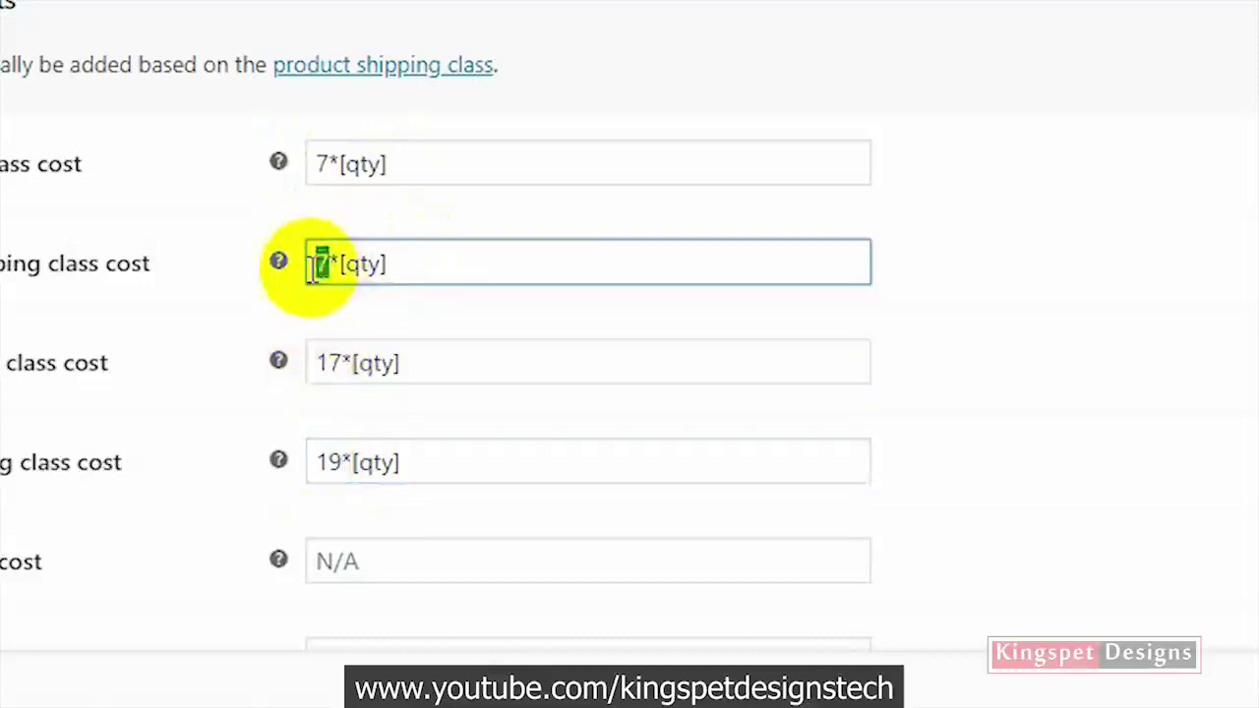
pyautogui.write('10')
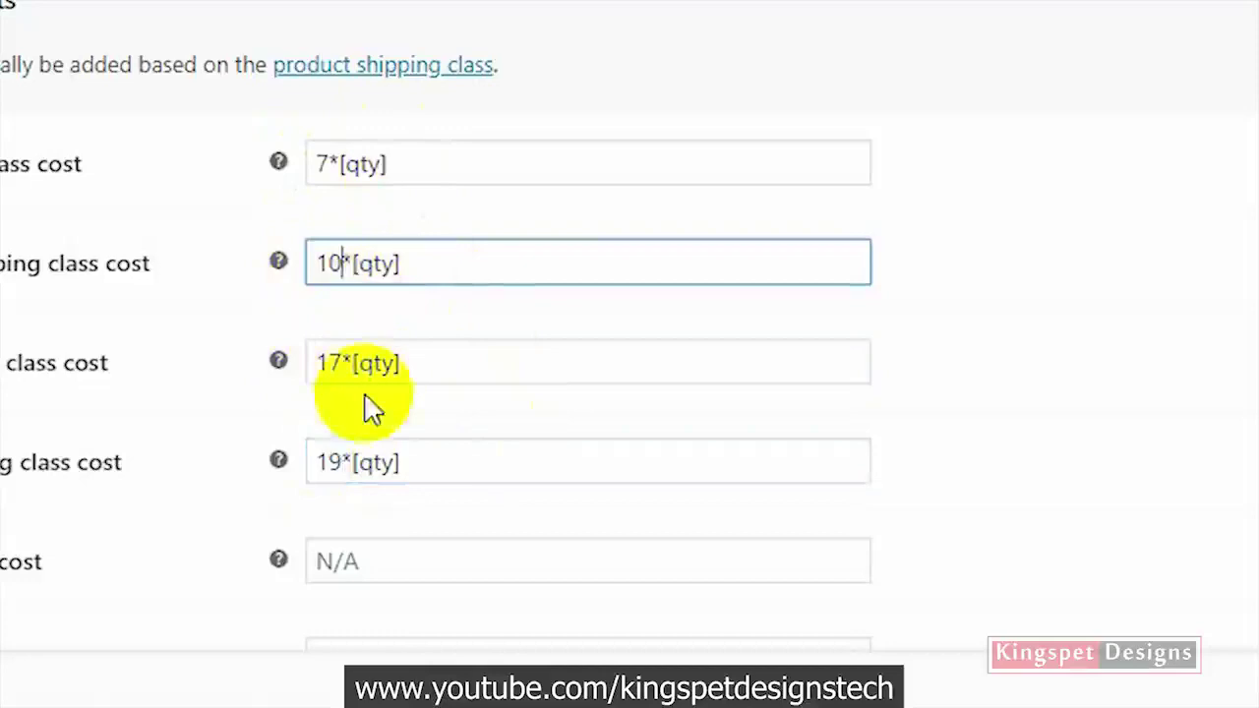
pyautogui.moveTo(413, 264); pyautogui.dragTo(281, 278)
pyautogui.moveTo(413, 364); pyautogui.dragTo(286, 365)
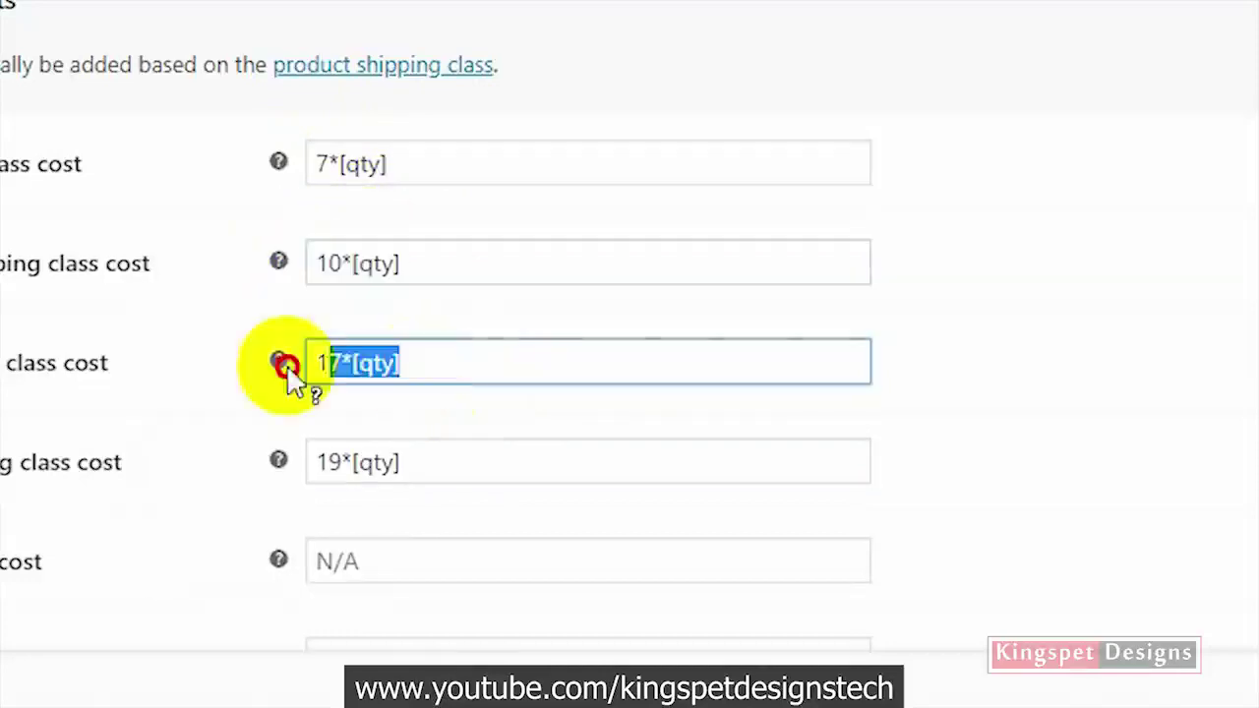
pyautogui.moveTo(417, 463); pyautogui.dragTo(339, 470)
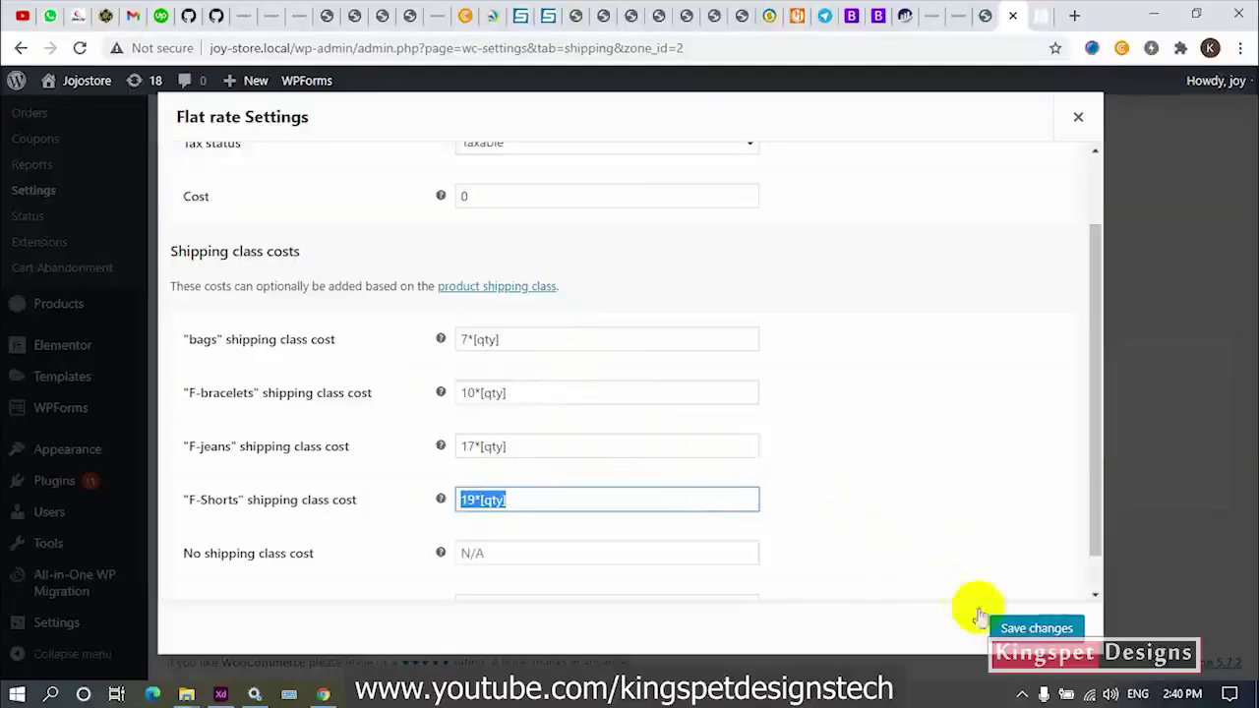
# Save the flat rate settings with the shipping class costs and open the list of all products
pyautogui.click(1020, 630)
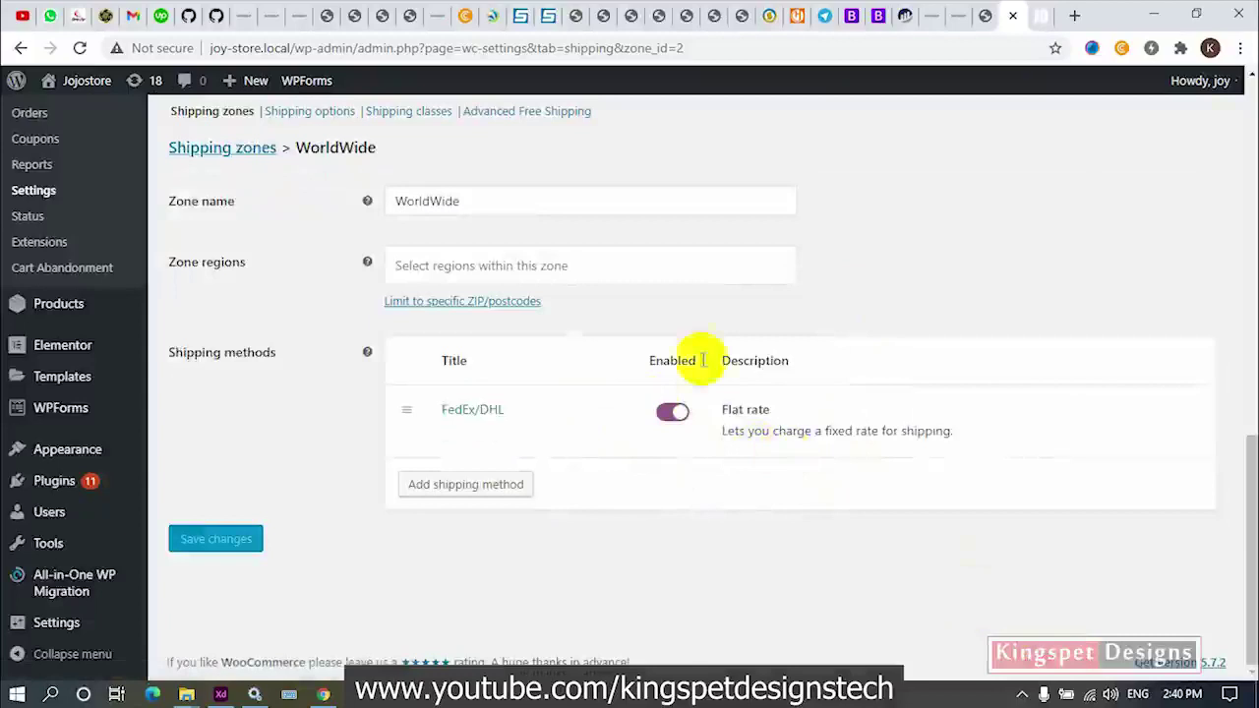
pyautogui.moveTo(604, 400)
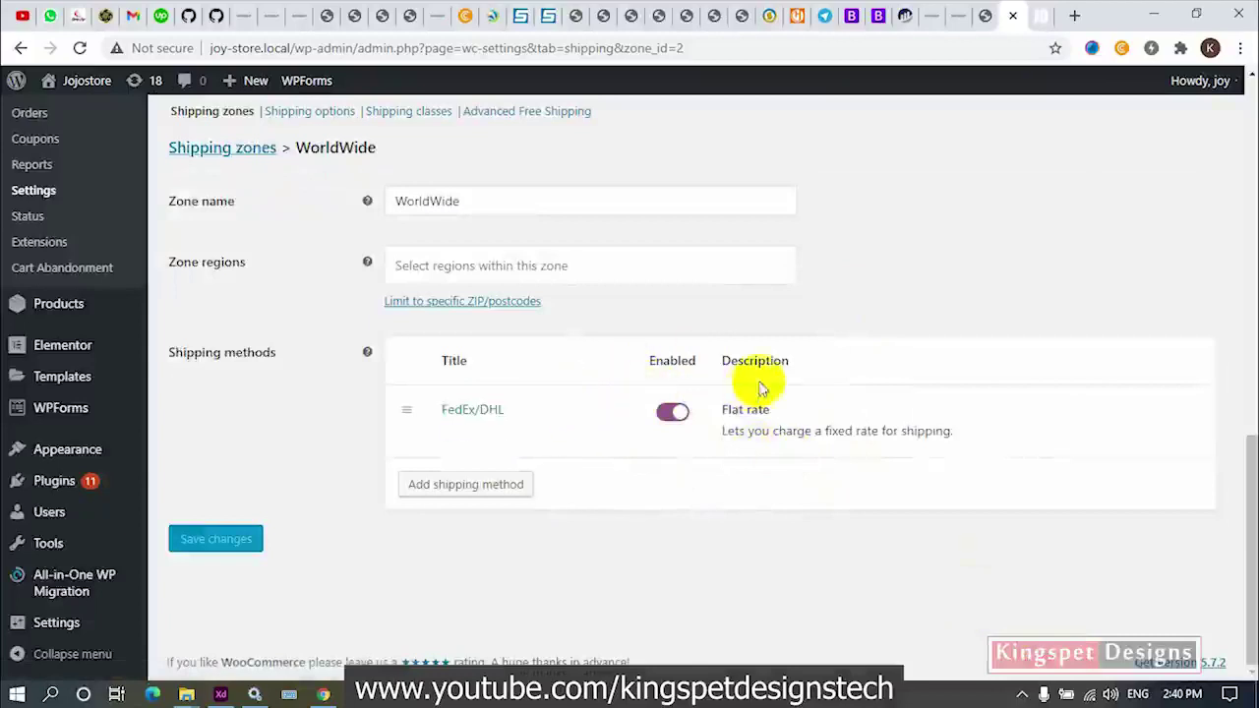
pyautogui.moveTo(87, 338)
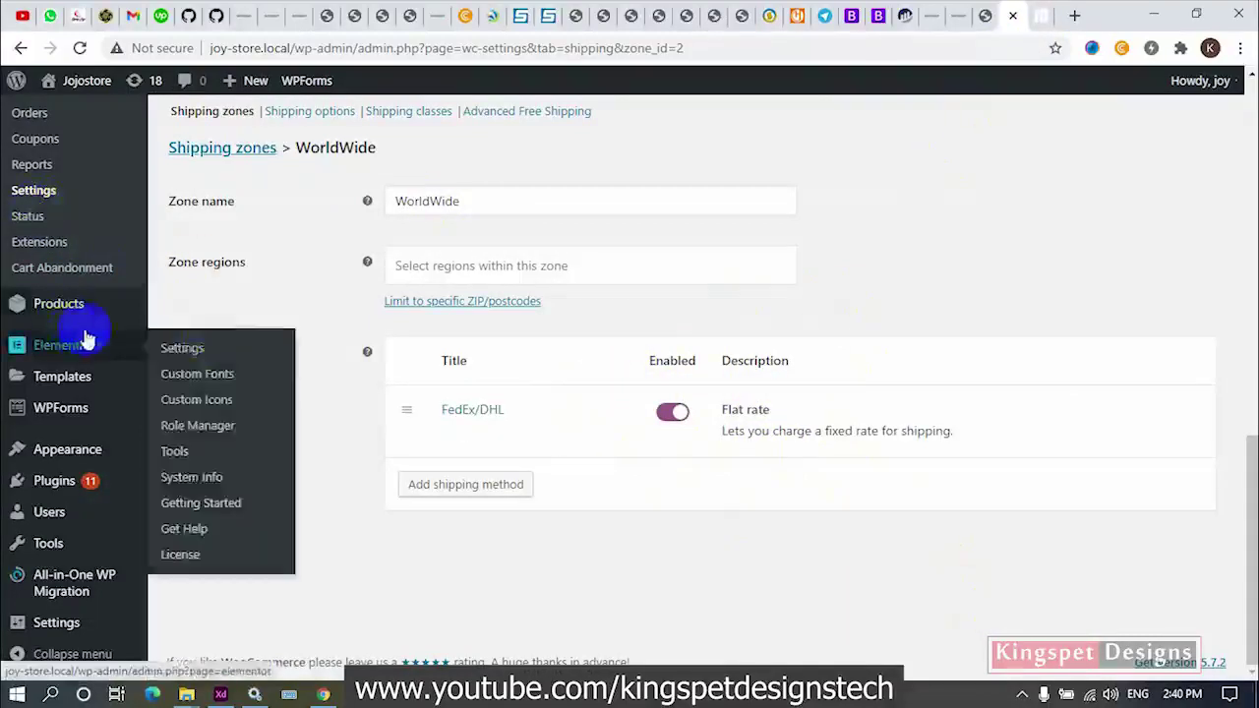
pyautogui.moveTo(63, 320)
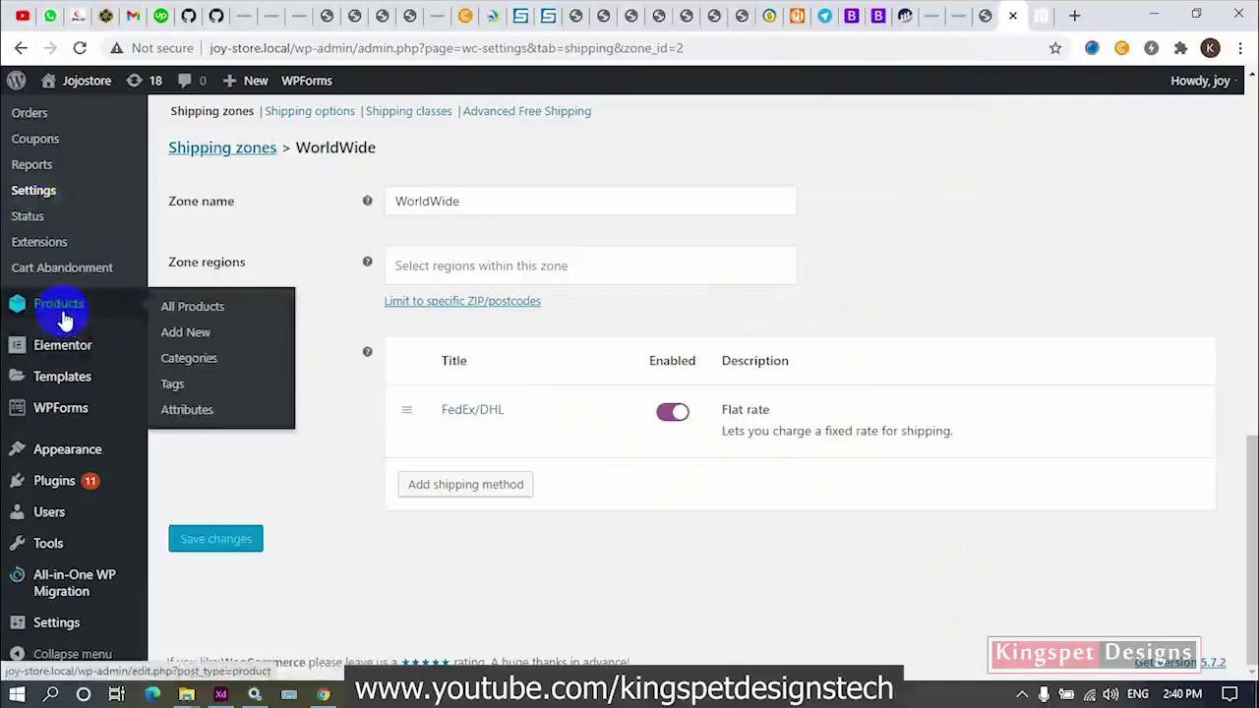
pyautogui.click(193, 308)
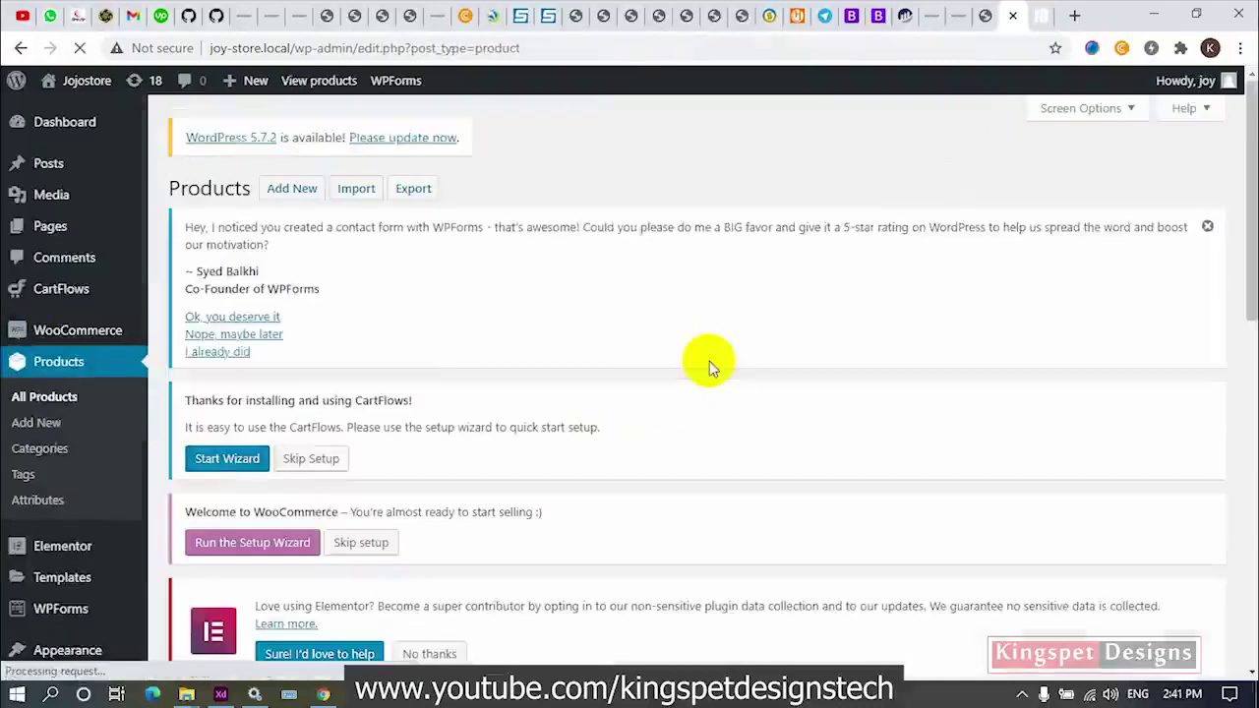
pyautogui.scroll(-8, 709, 361)
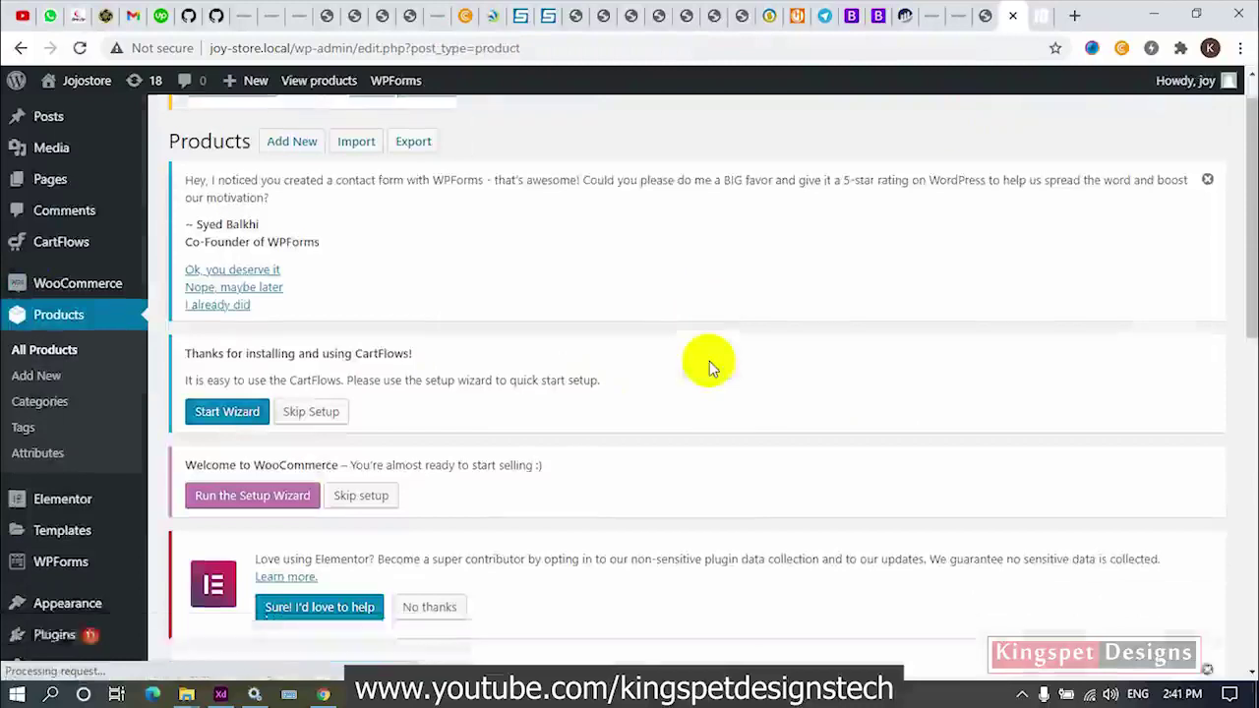
pyautogui.scroll(-3, 709, 361)
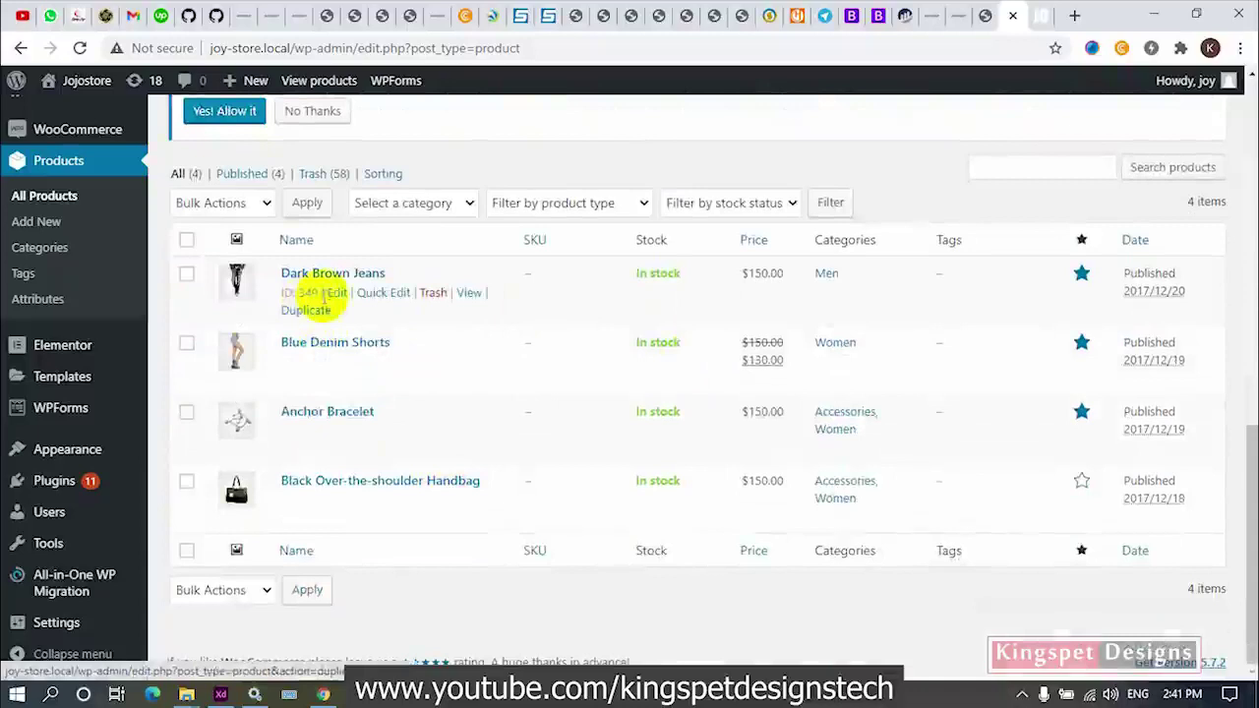
# Open the edit pages of Dark Brown Jeans, Blue Denim Shorts, Anchor Bracelet and Black Over-the-shoulder Handbag in separate new tabs
pyautogui.rightClick(335, 297)
pyautogui.click(398, 308)
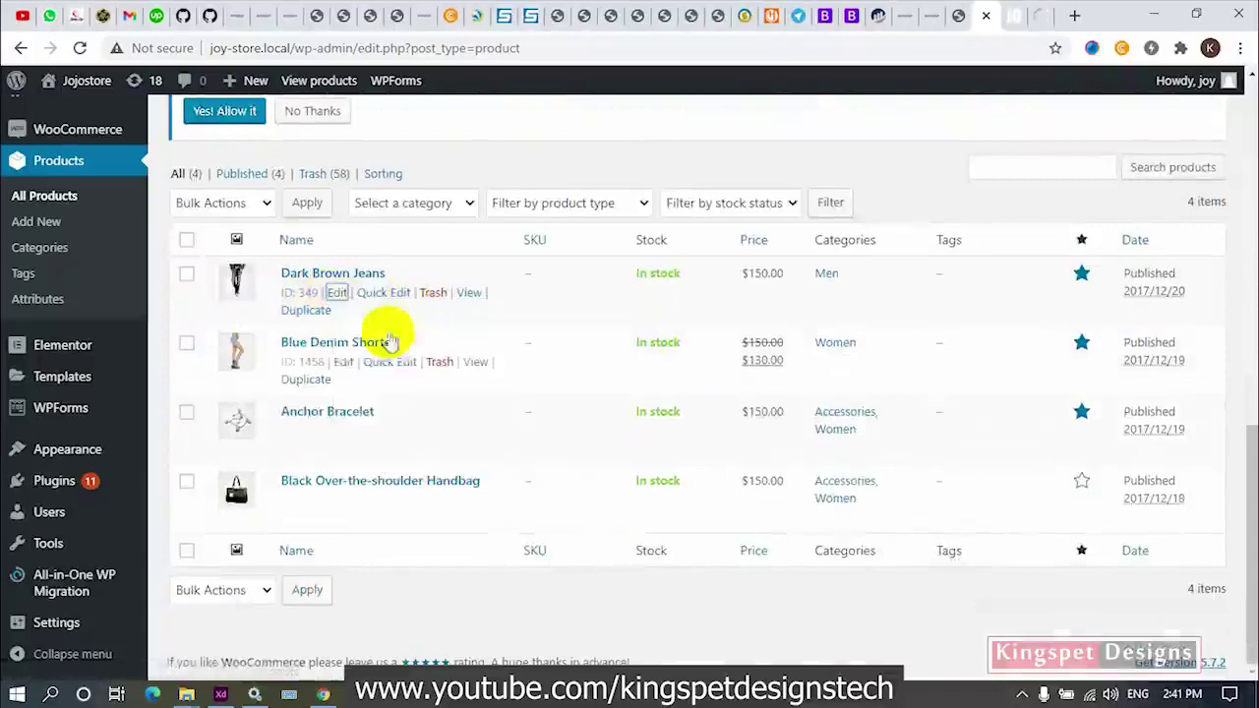
pyautogui.rightClick(343, 361)
pyautogui.click(403, 369)
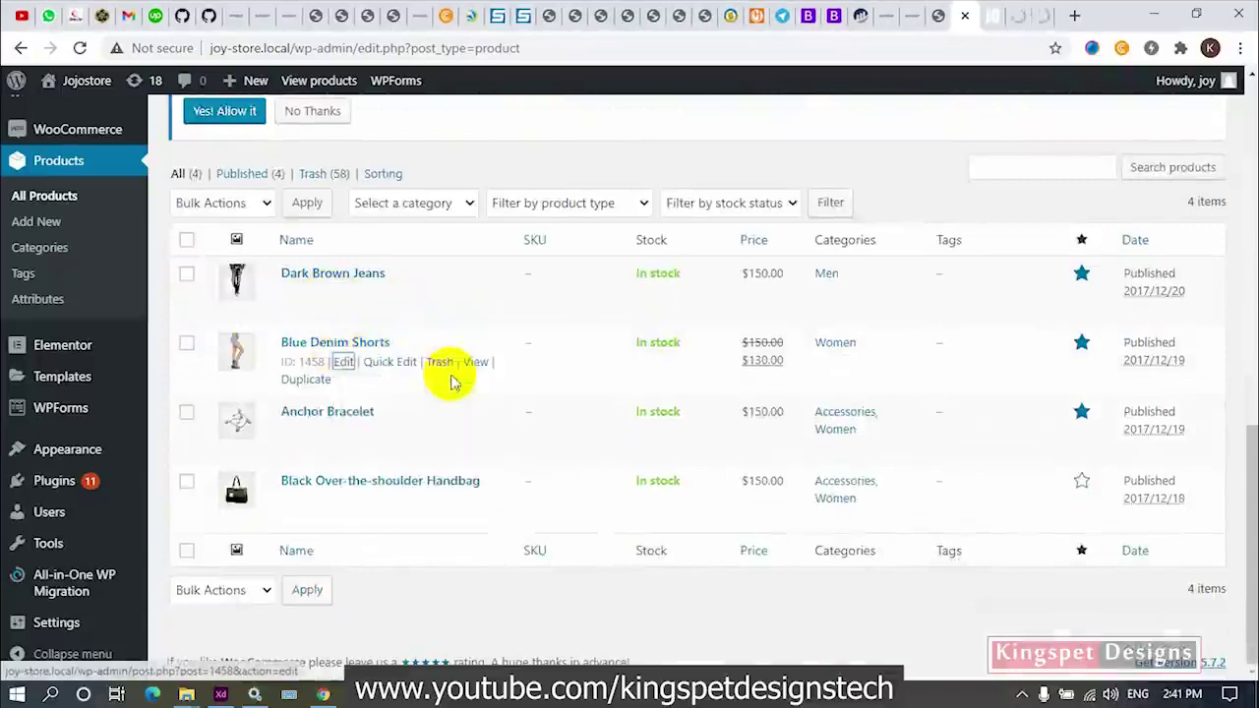
pyautogui.rightClick(342, 431)
pyautogui.click(428, 443)
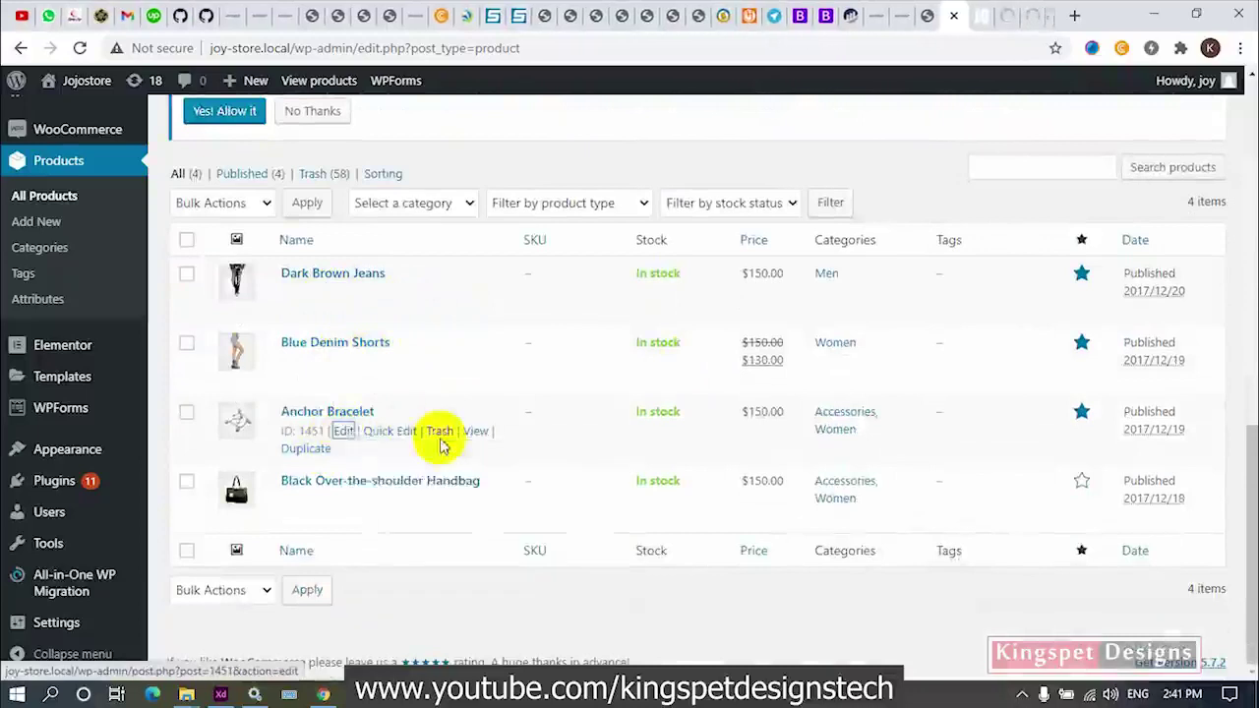
pyautogui.rightClick(330, 499)
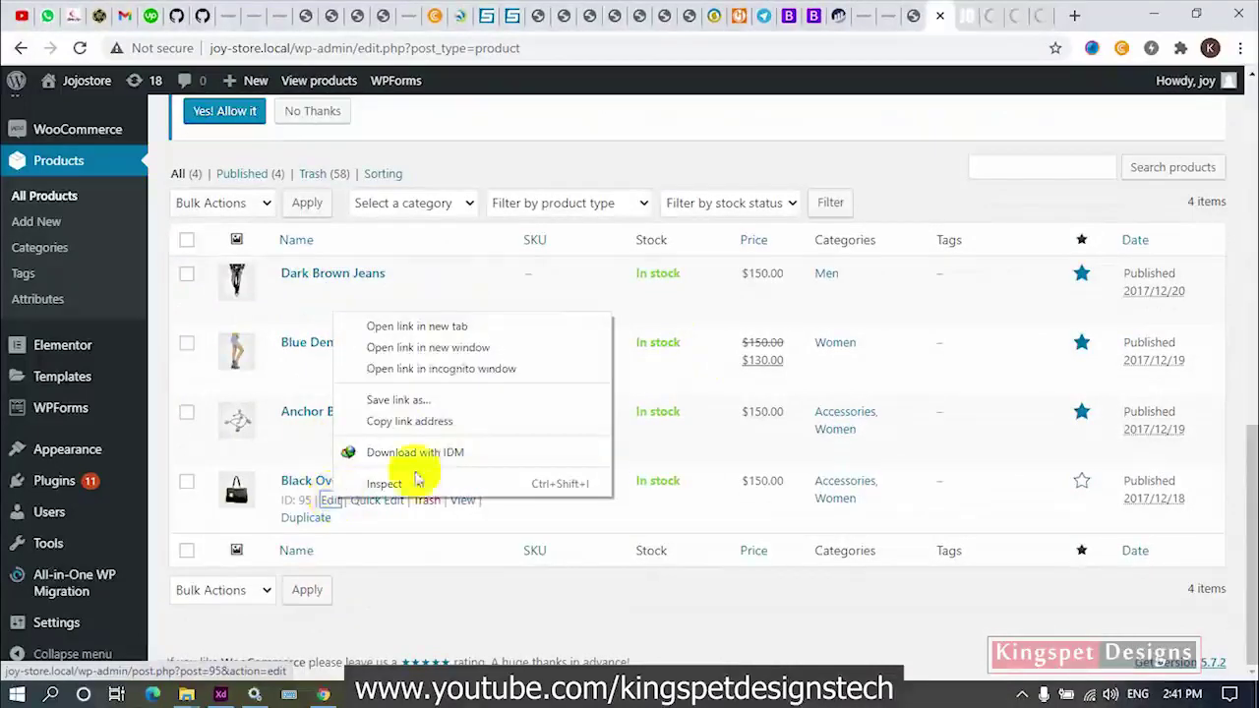
pyautogui.click(448, 325)
# Switch to the storefront tab, show the cart contents and open the full cart page
pyautogui.click(969, 19)
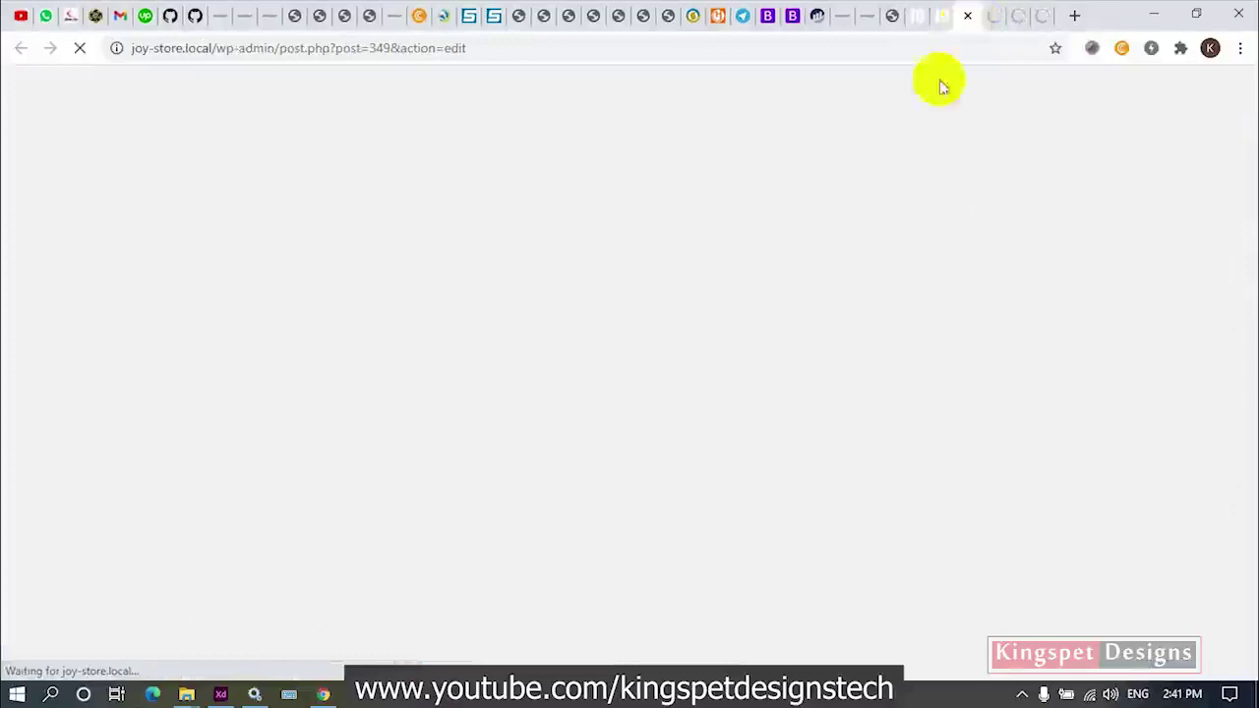
pyautogui.click(937, 16)
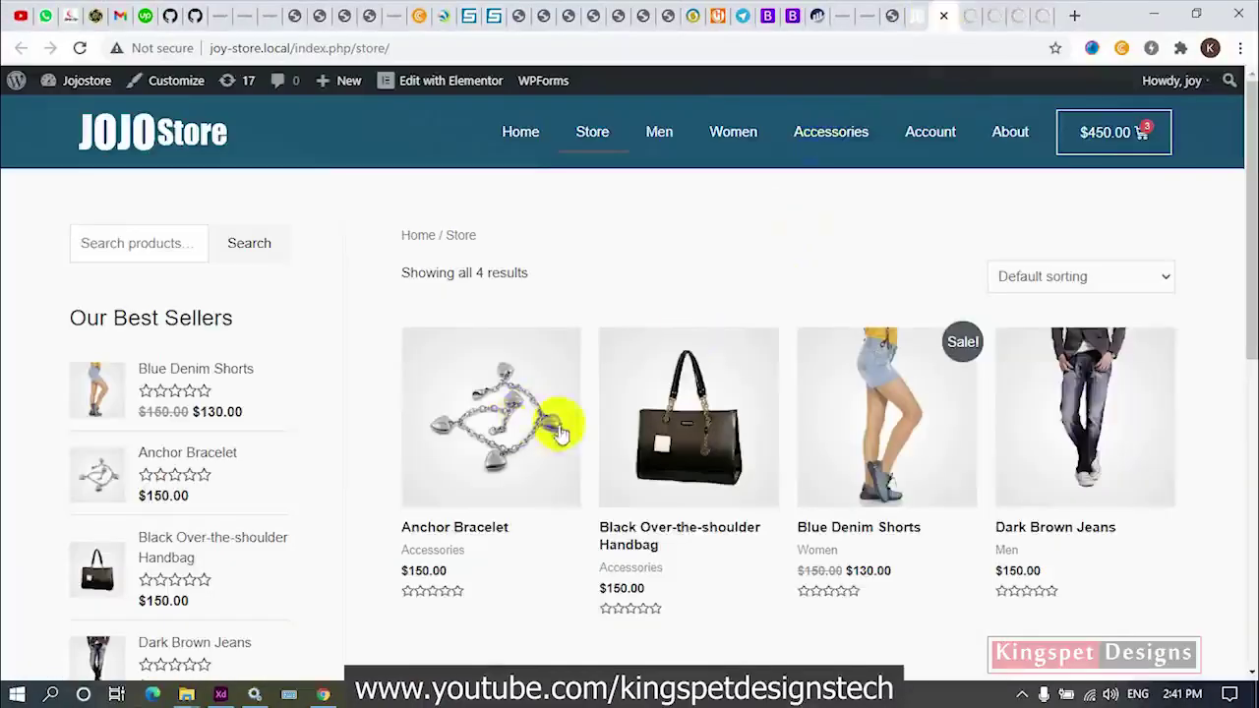
pyautogui.click(1120, 136)
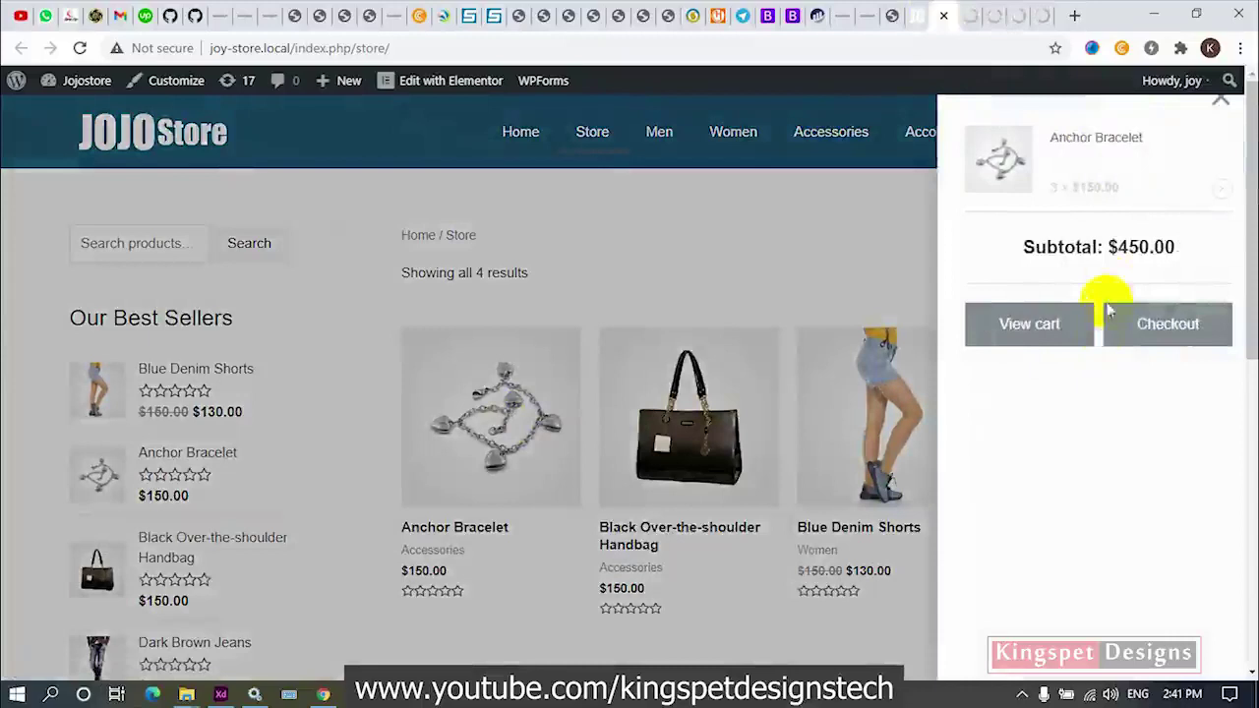
pyautogui.click(1044, 336)
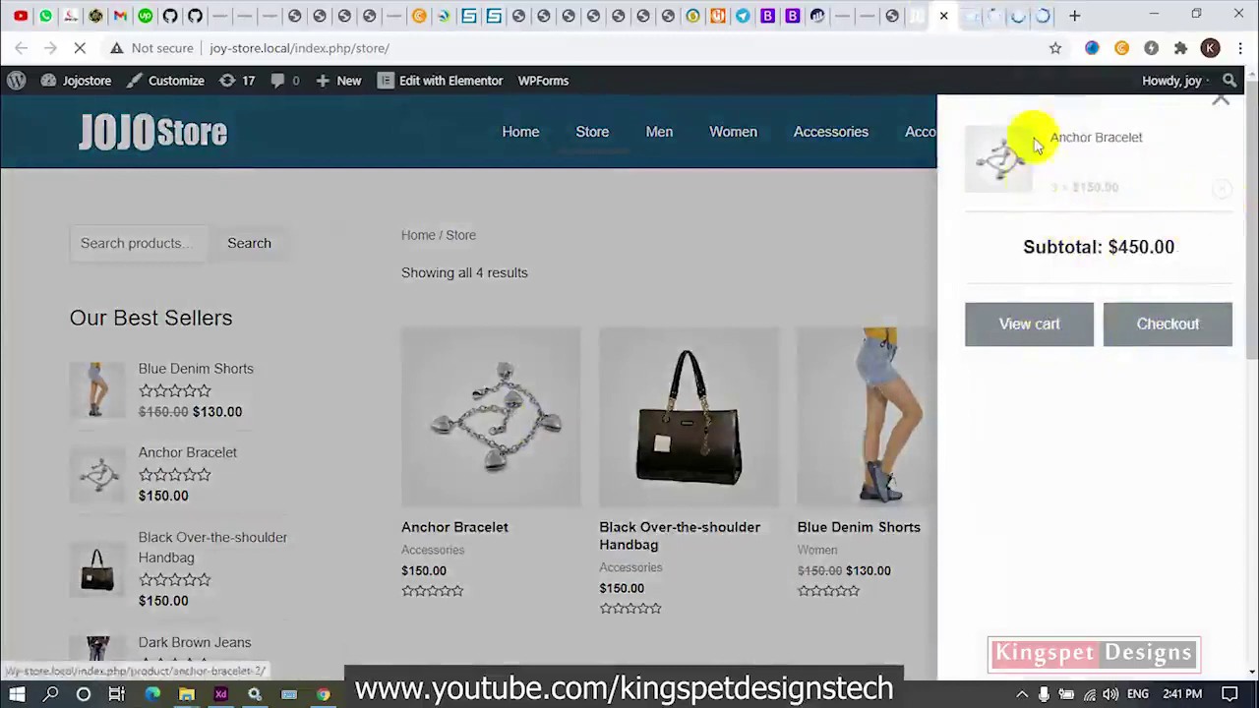
# Assign the F-jeans shipping class to the Dark Brown Jeans product and update it
pyautogui.click(969, 21)
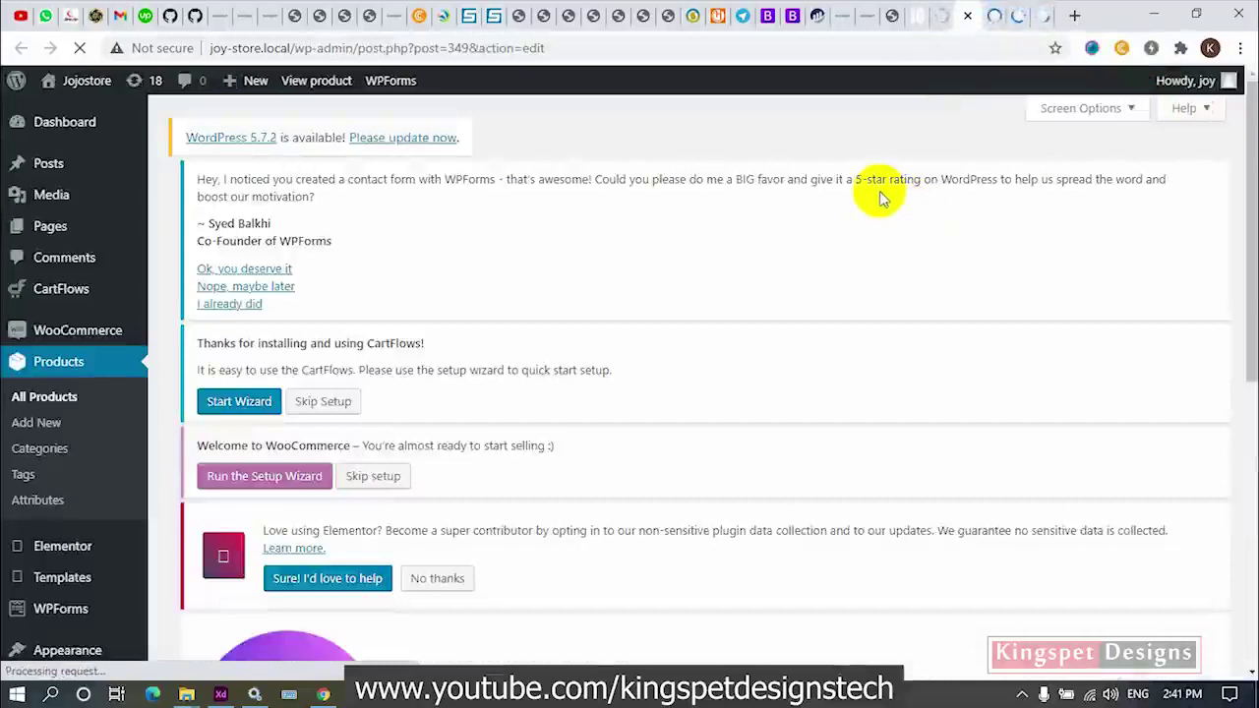
pyautogui.scroll(-9, 879, 190)
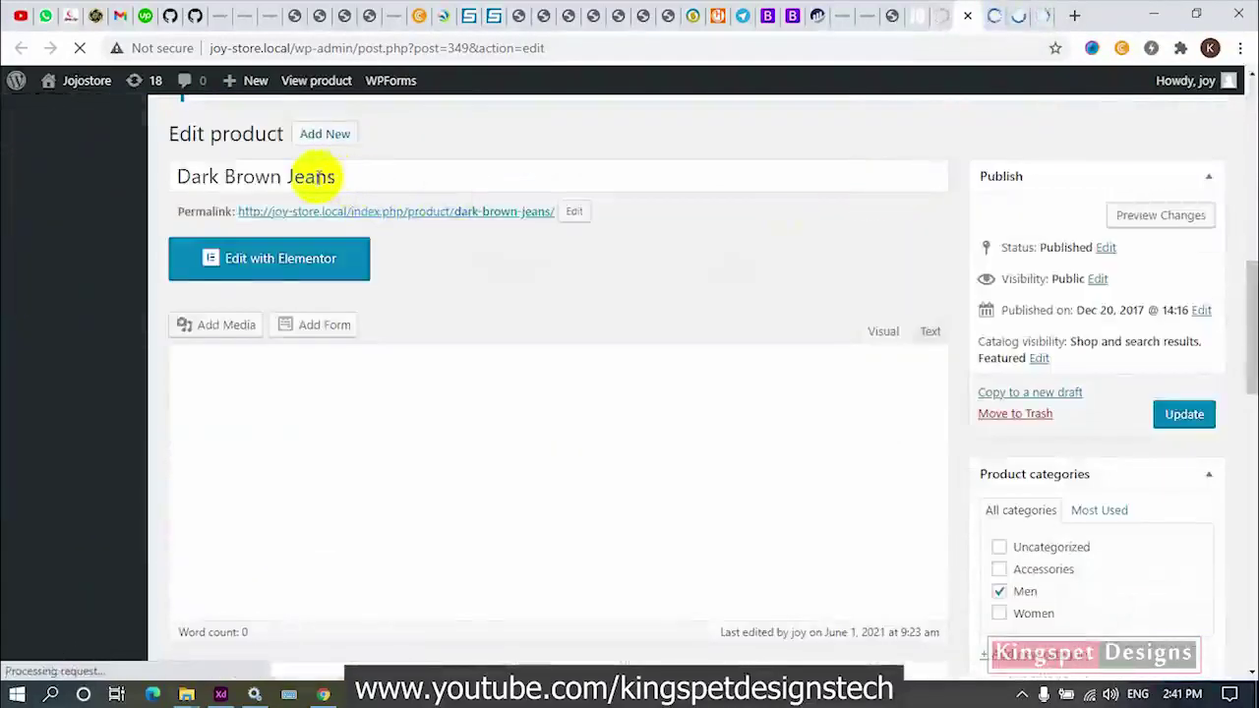
pyautogui.scroll(-2, 345, 182)
pyautogui.scroll(7, 443, 216)
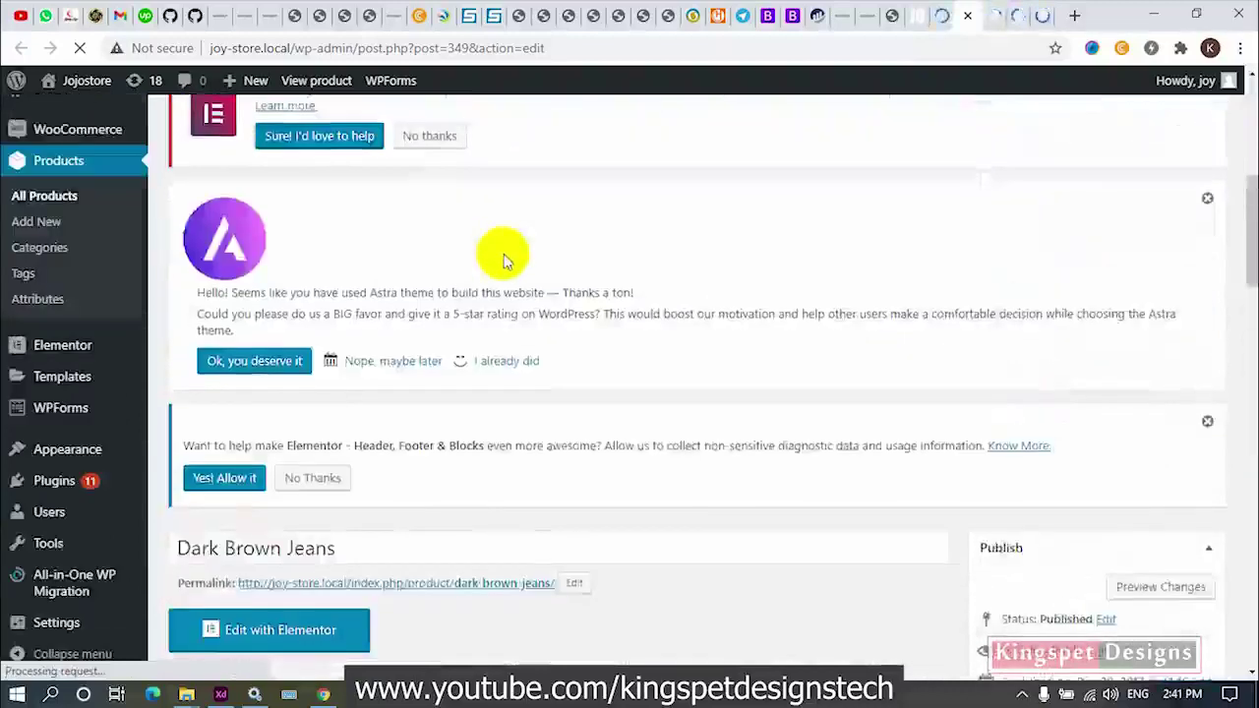
pyautogui.scroll(-3, 521, 275)
pyautogui.scroll(-7, 548, 307)
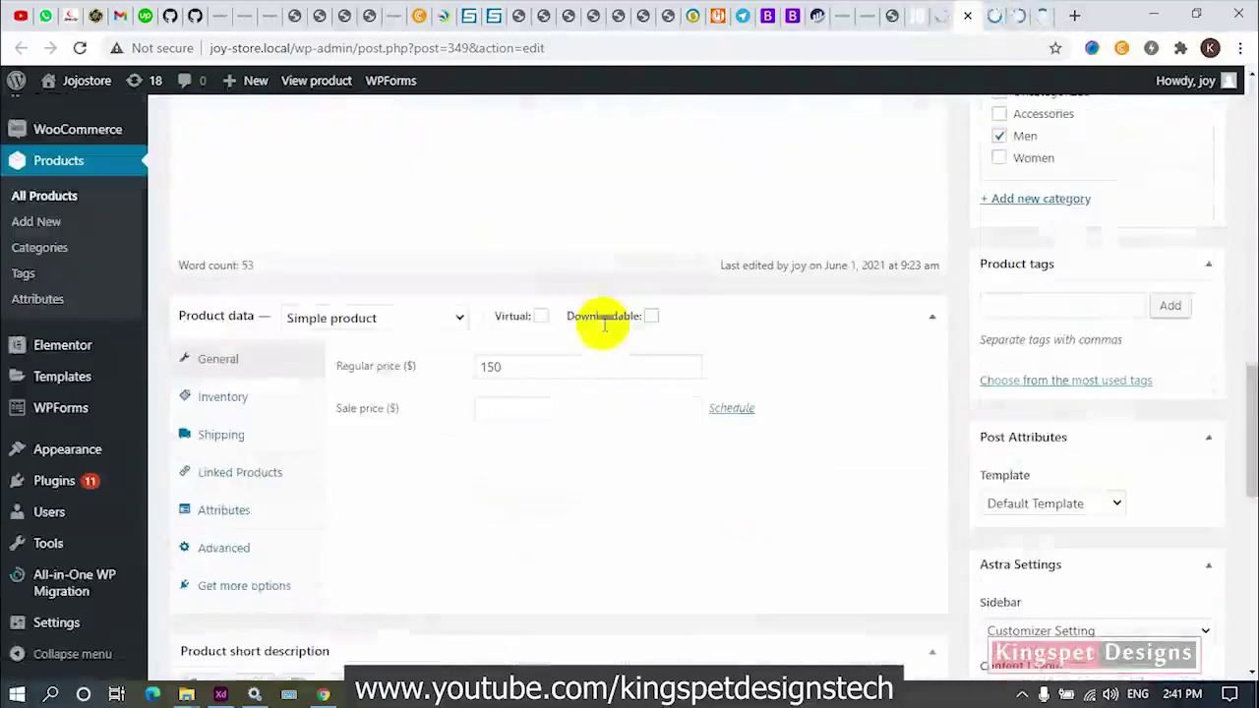
pyautogui.click(226, 439)
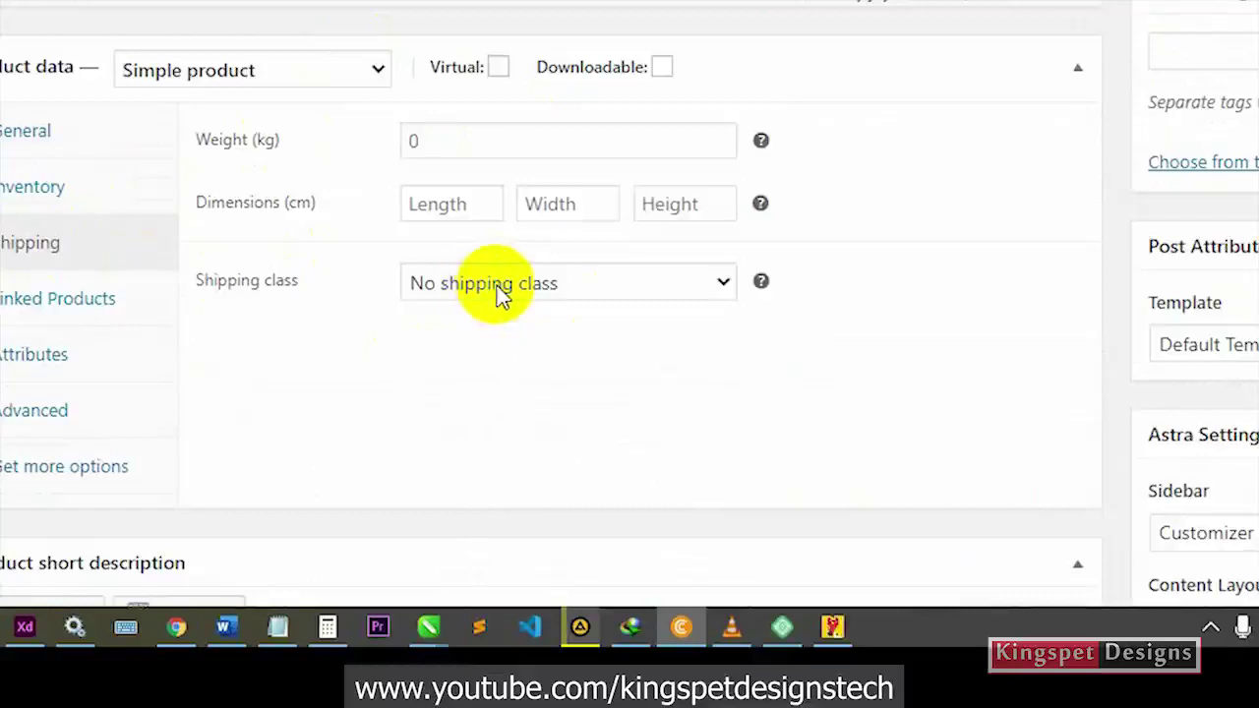
pyautogui.click(501, 295)
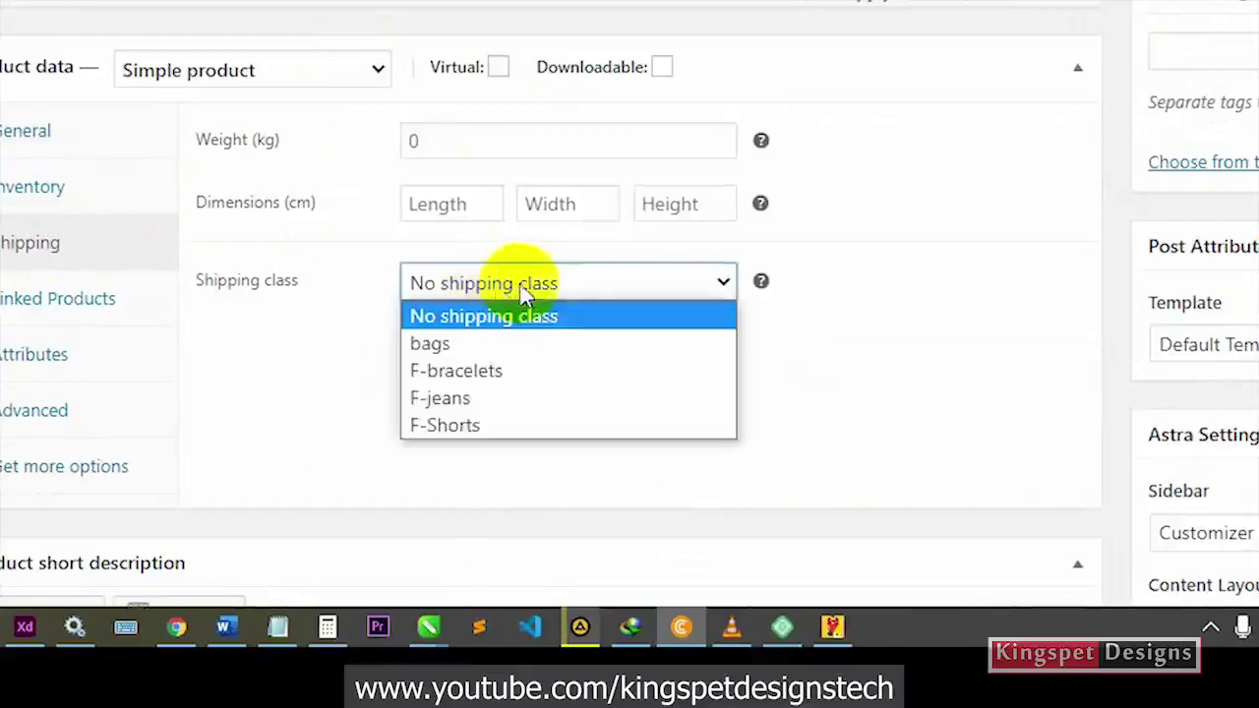
pyautogui.click(453, 403)
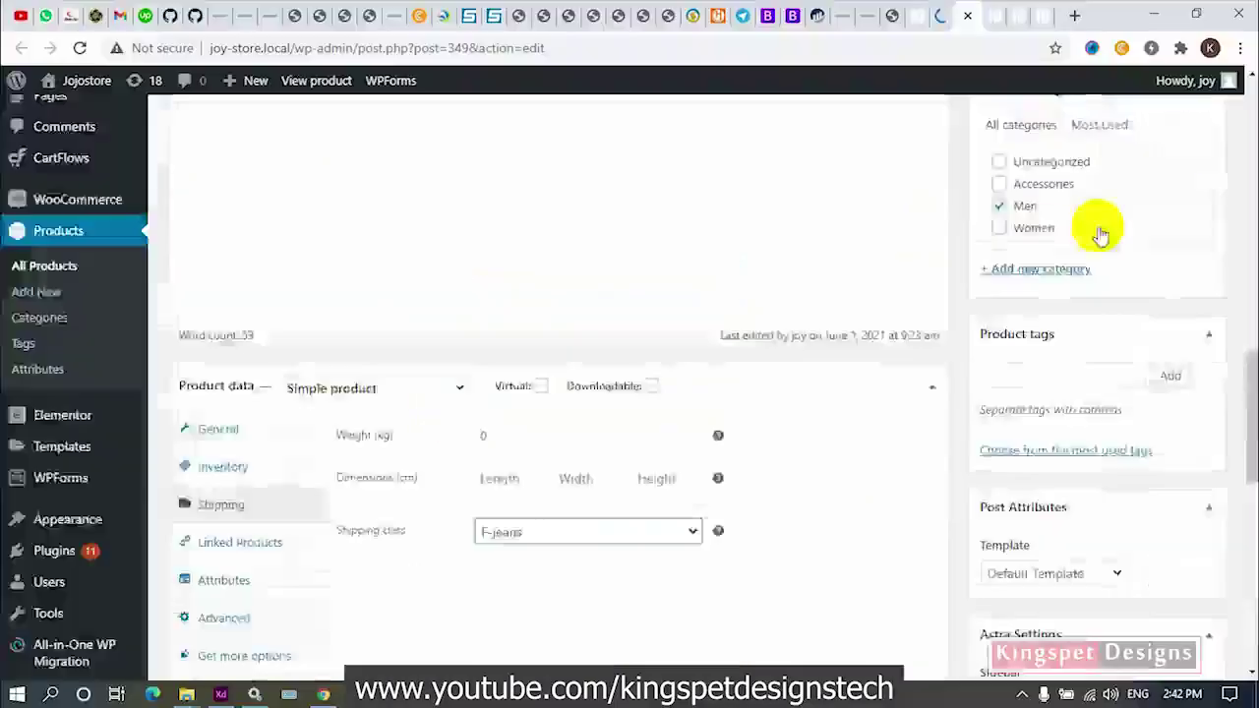
pyautogui.scroll(2, 1171, 258)
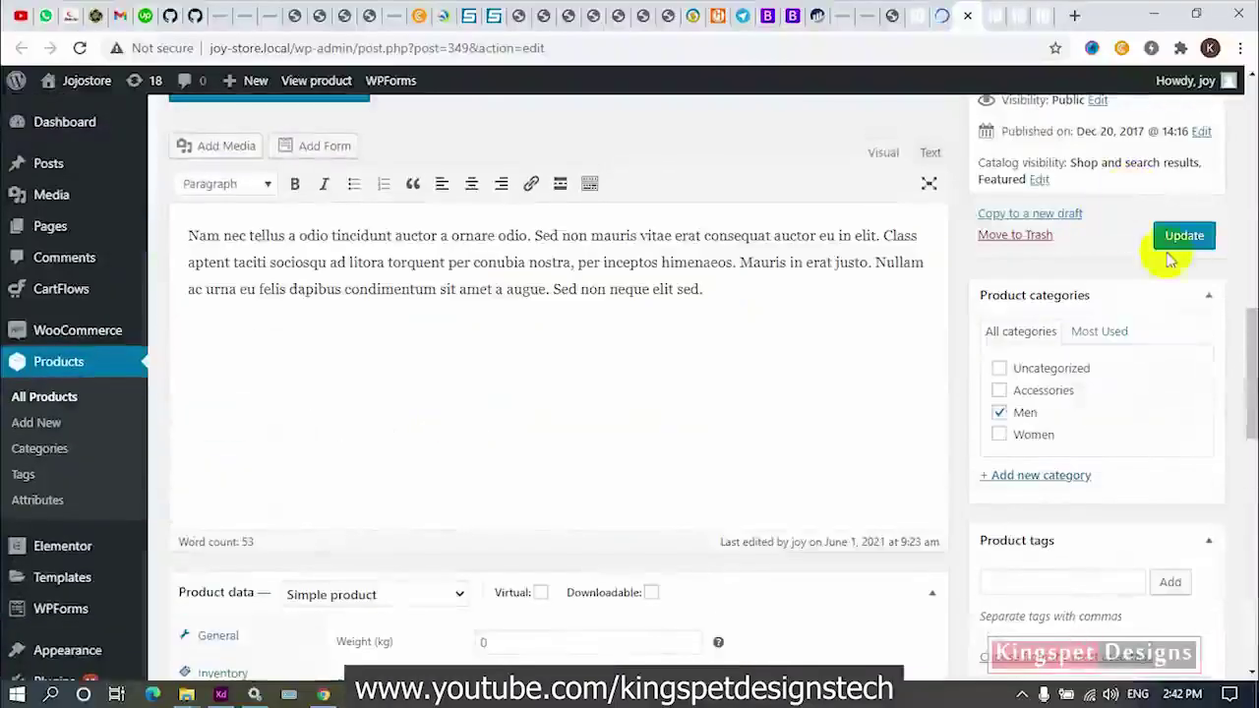
pyautogui.click(1184, 238)
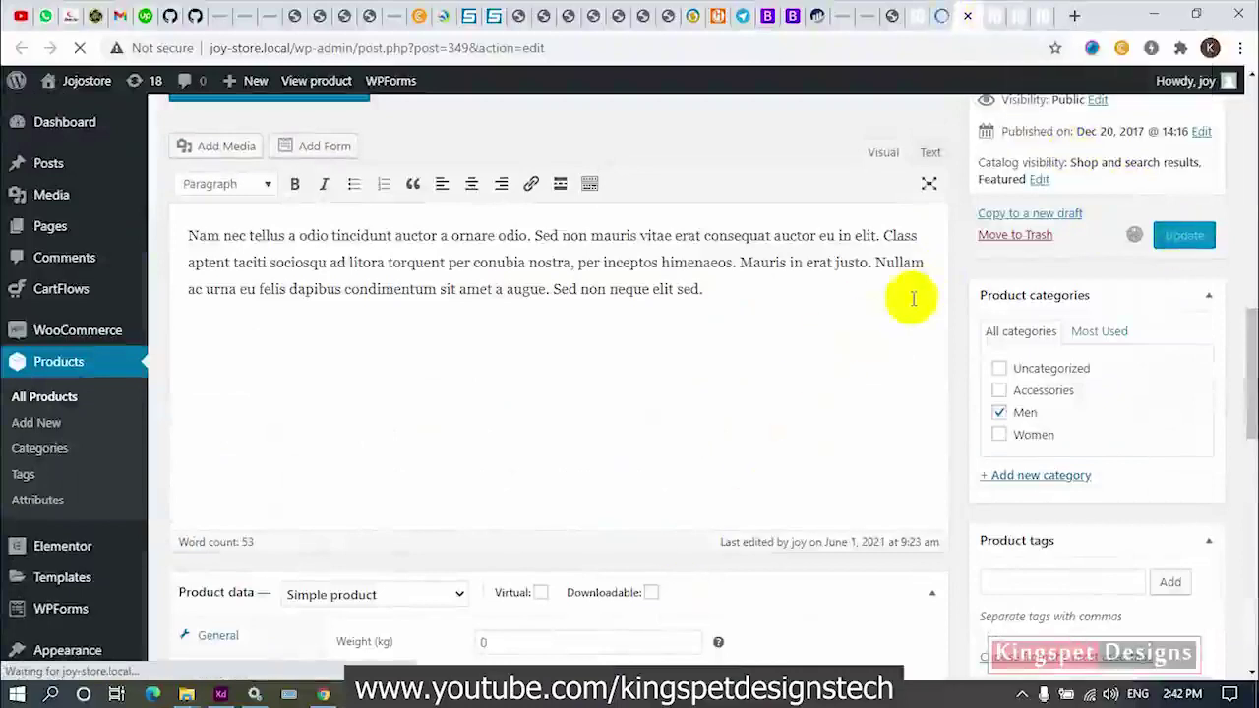
pyautogui.scroll(-4, 849, 370)
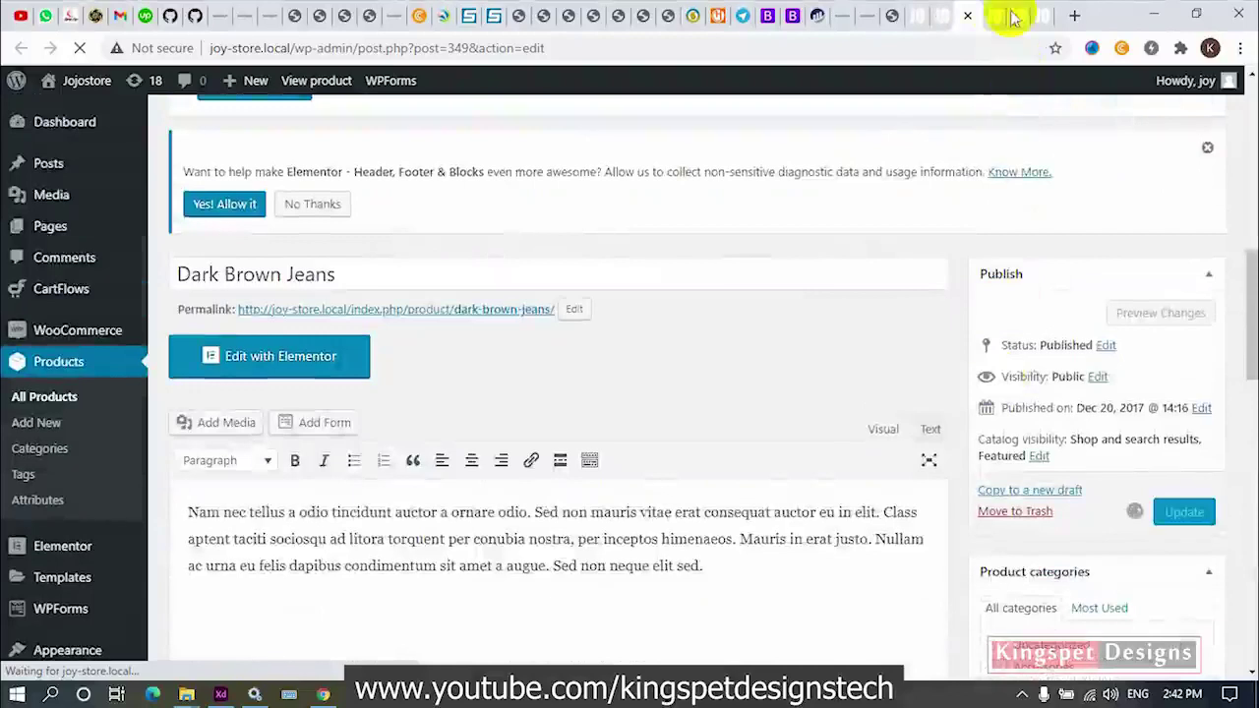
# Assign the F-Shorts shipping class to the Blue Denim Shorts product and update it
pyautogui.click(990, 14)
pyautogui.scroll(-5, 688, 497)
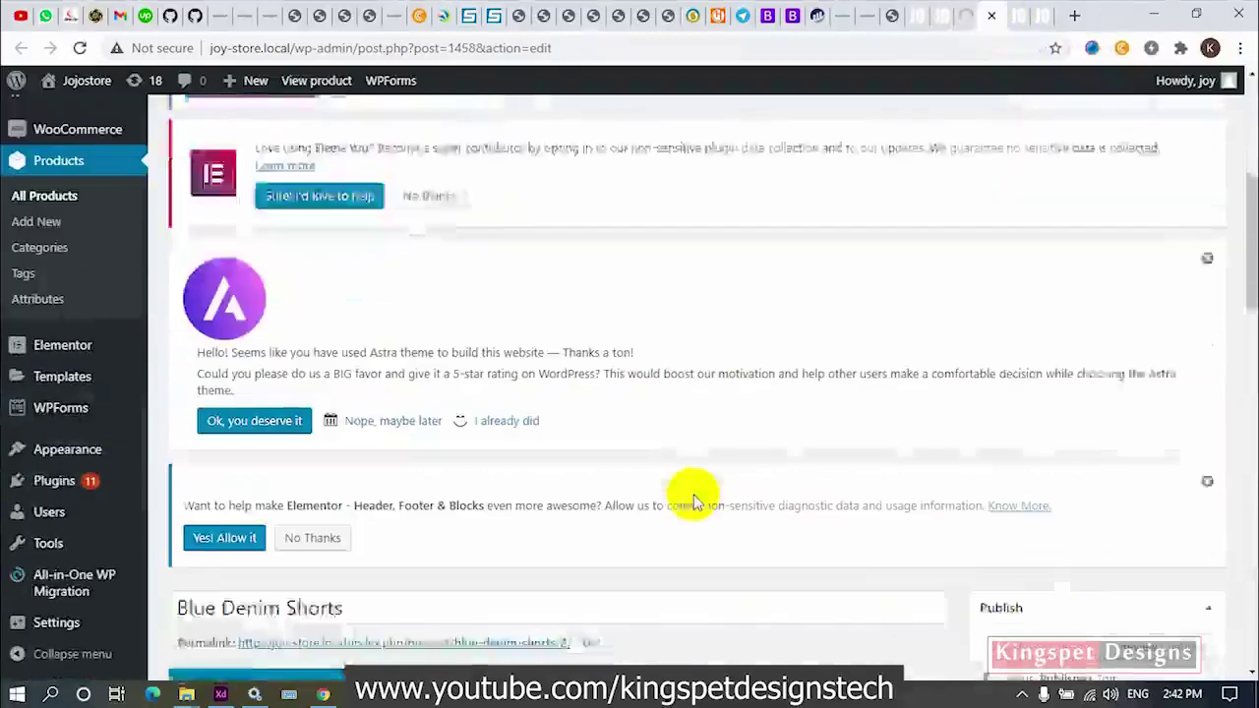
pyautogui.scroll(-2, 669, 492)
pyautogui.scroll(-4, 531, 501)
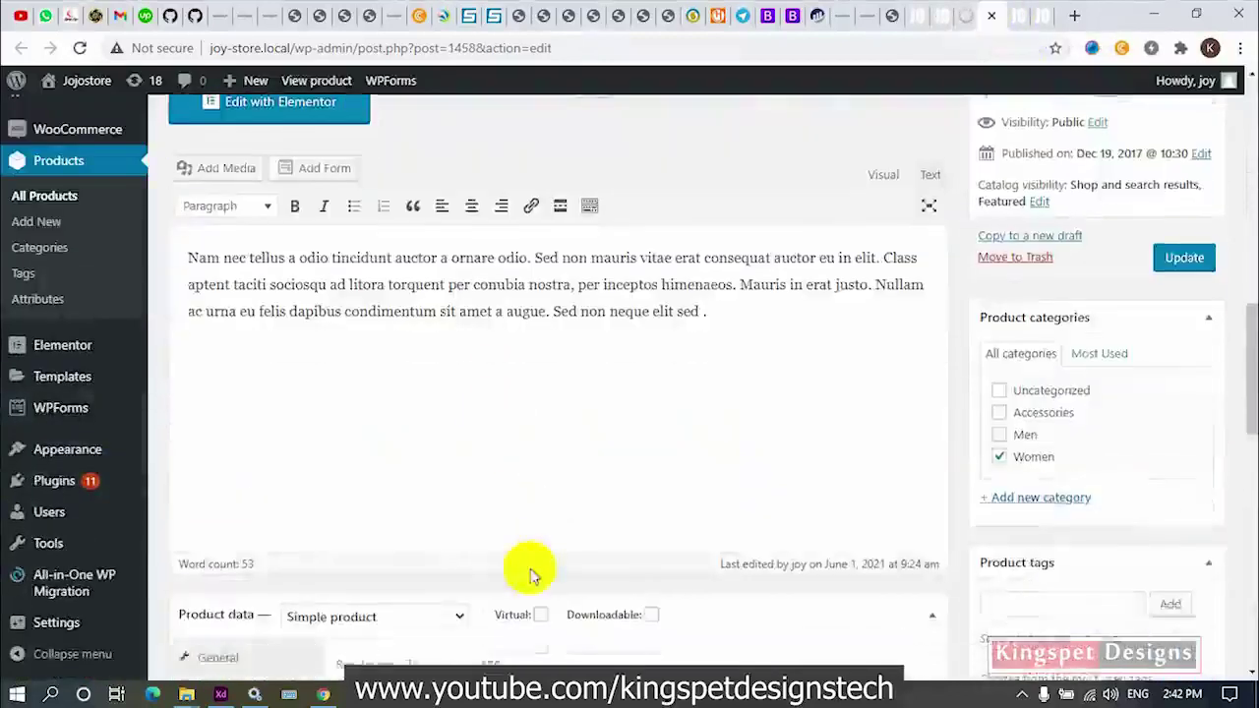
pyautogui.scroll(-2, 531, 575)
pyautogui.click(222, 580)
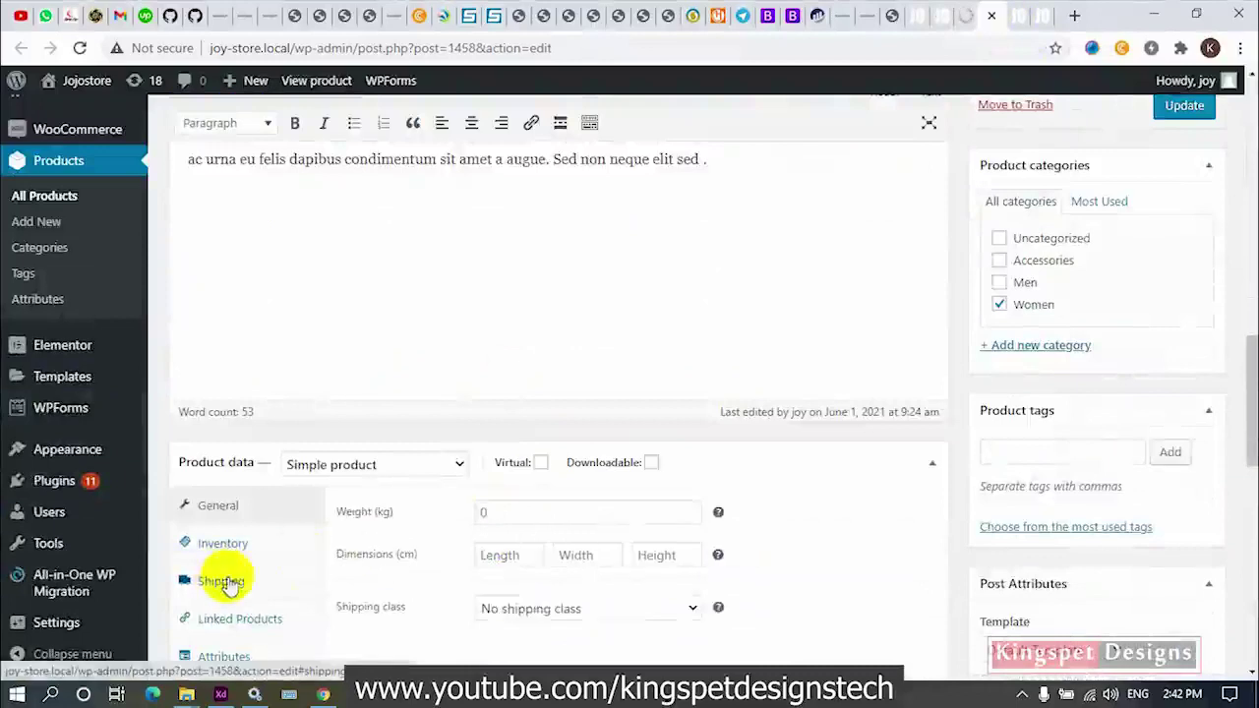
pyautogui.click(524, 604)
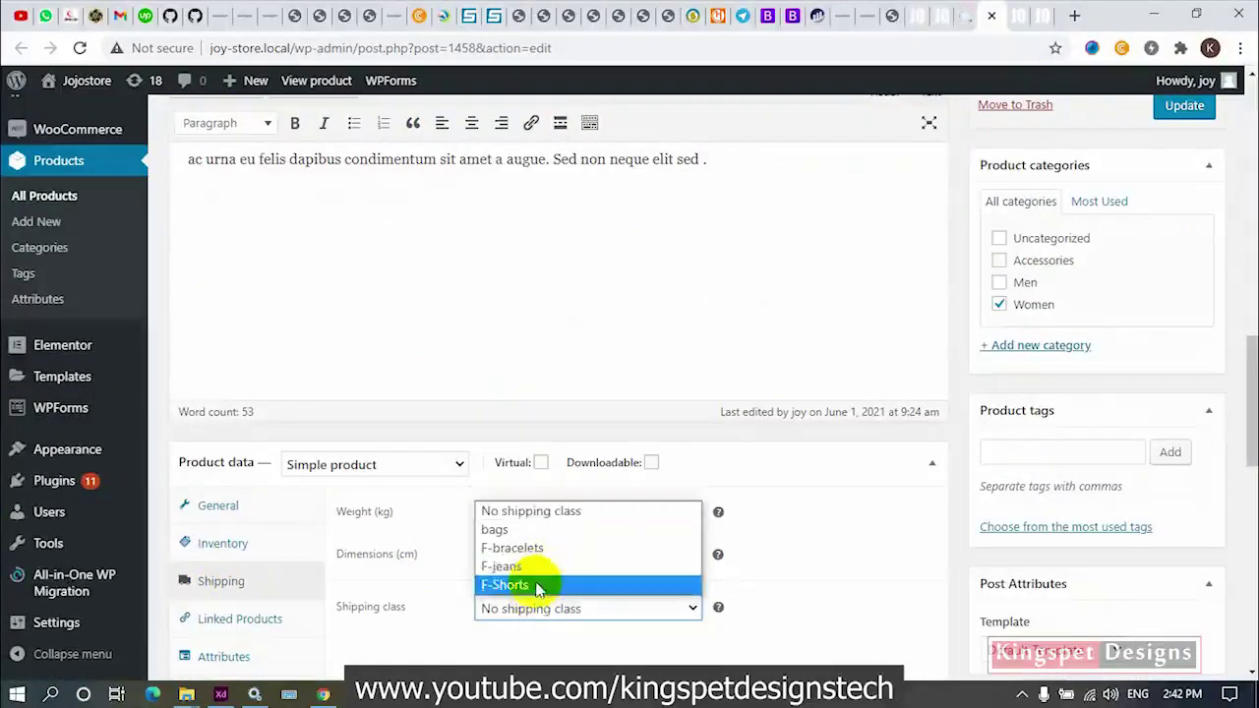
pyautogui.click(536, 589)
pyautogui.scroll(3, 1012, 478)
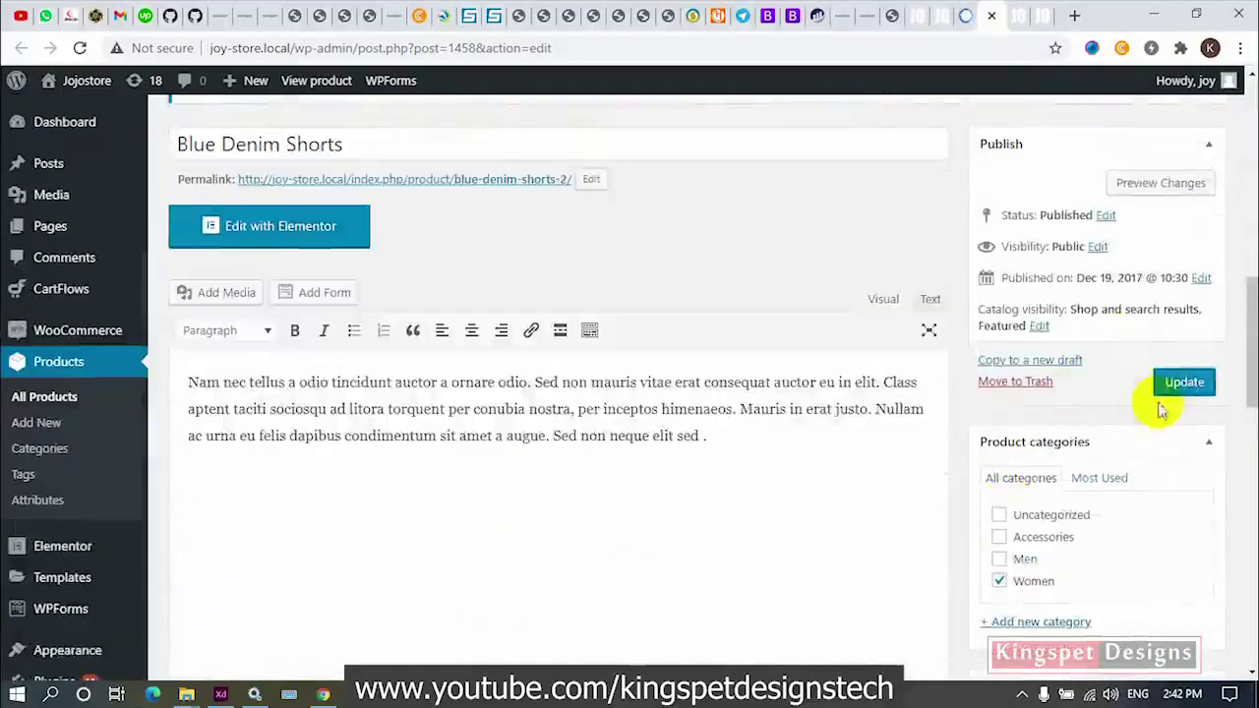
pyautogui.click(1180, 384)
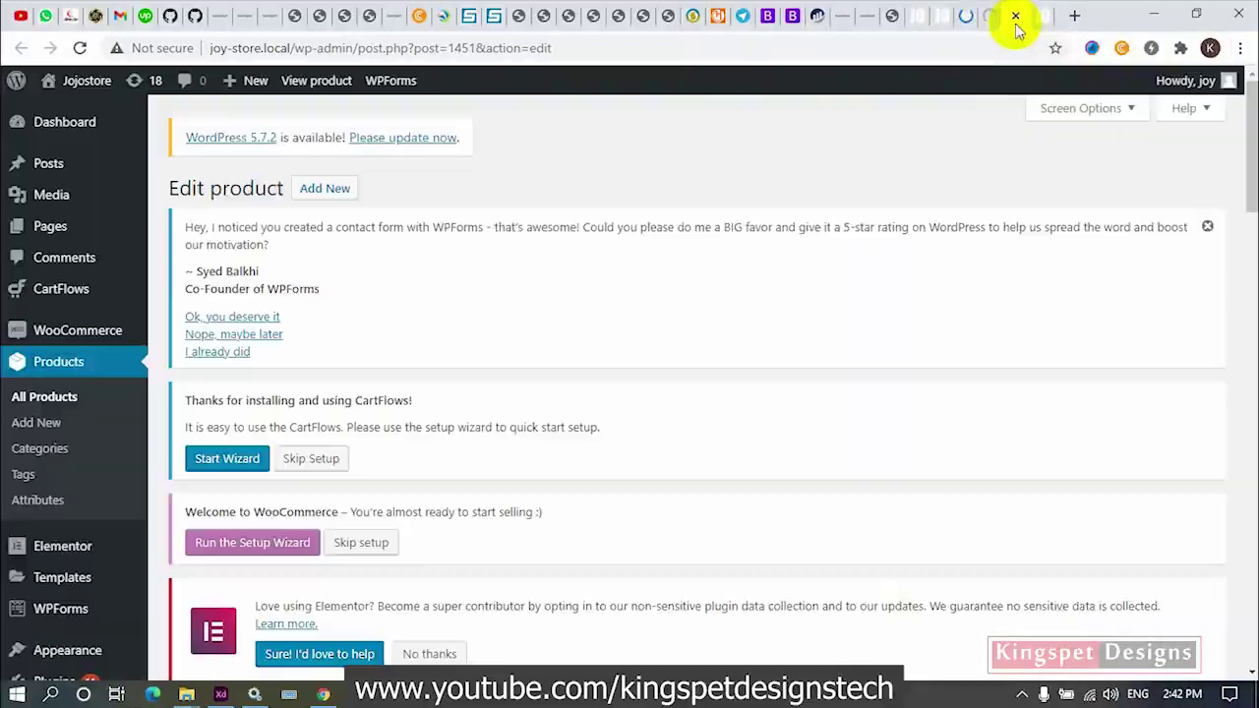
# Assign the F-bracelets shipping class to the Anchor Bracelet product and update it
pyautogui.scroll(-8, 580, 409)
pyautogui.scroll(-7, 588, 413)
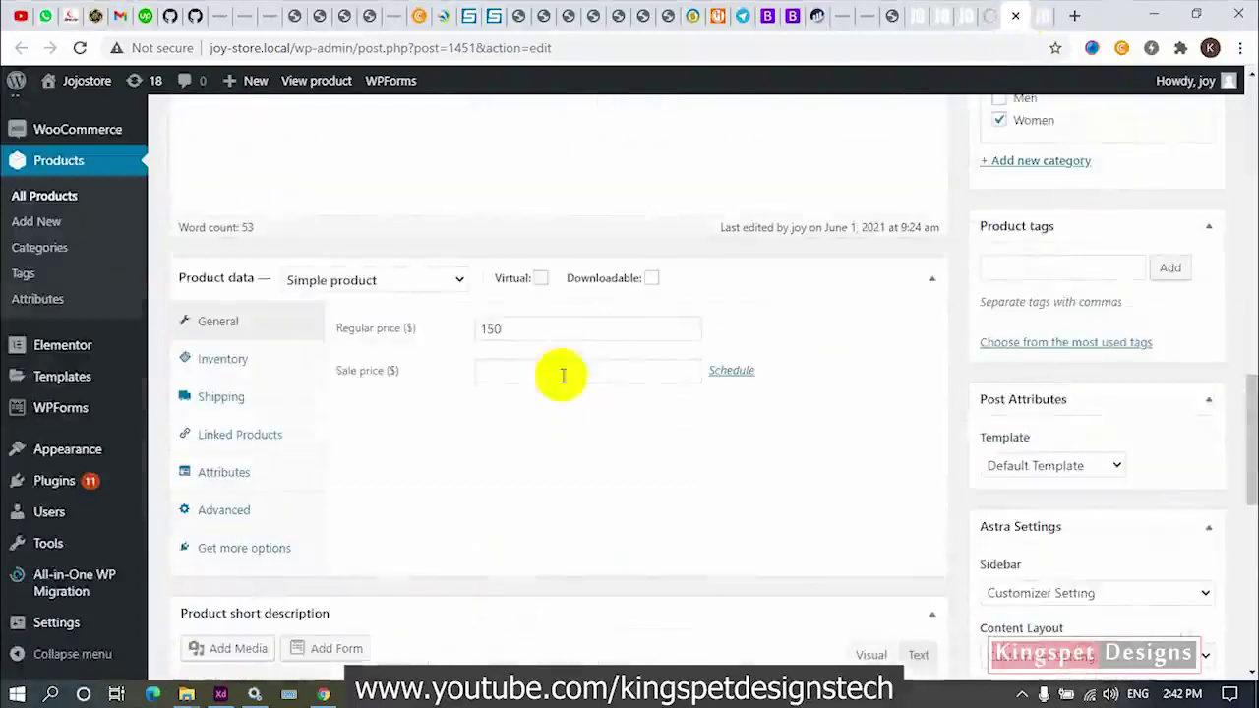
pyautogui.click(237, 398)
pyautogui.click(571, 426)
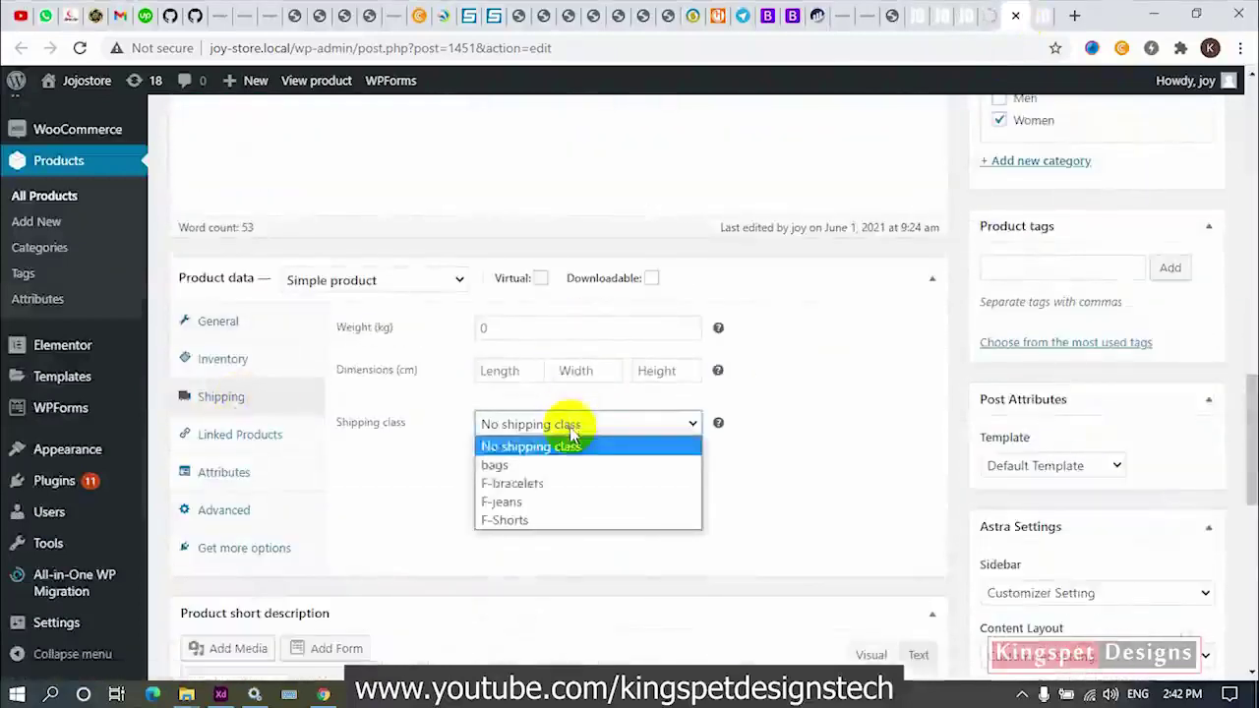
pyautogui.click(547, 483)
pyautogui.scroll(1, 1018, 206)
pyautogui.scroll(3, 1017, 206)
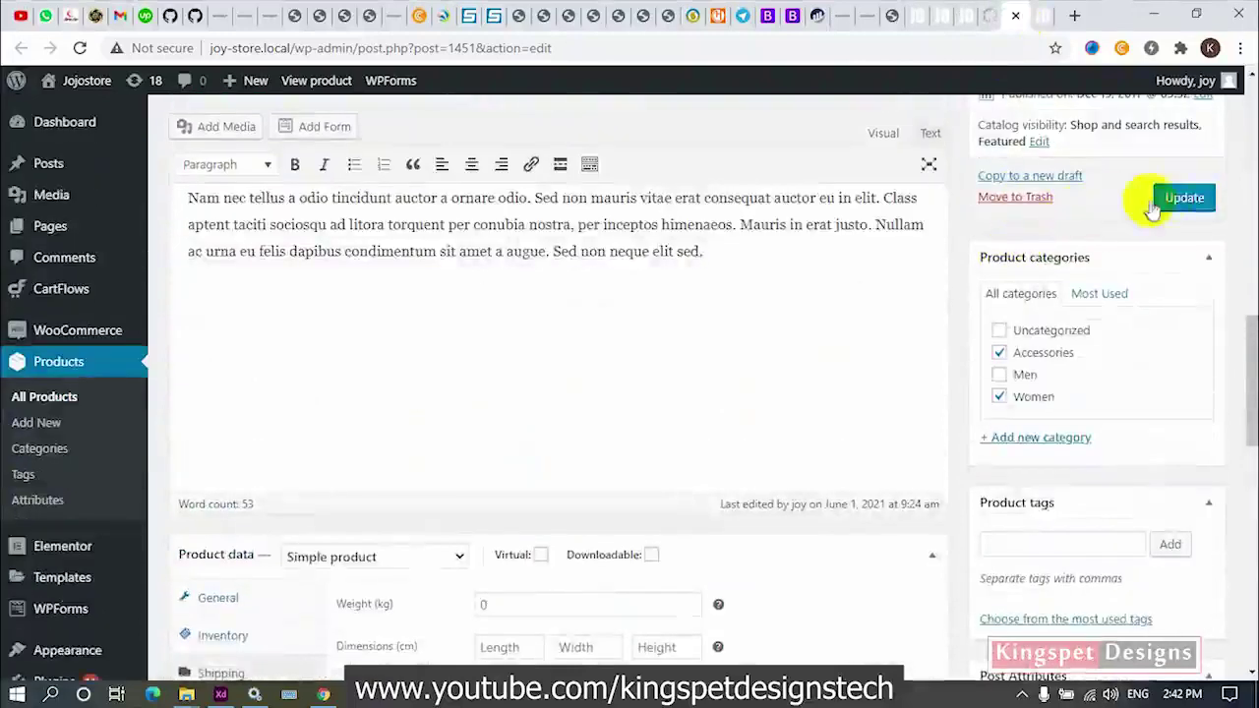
# Assign the bags shipping class to the Black Over-the-shoulder Handbag product and update it
pyautogui.click(1039, 18)
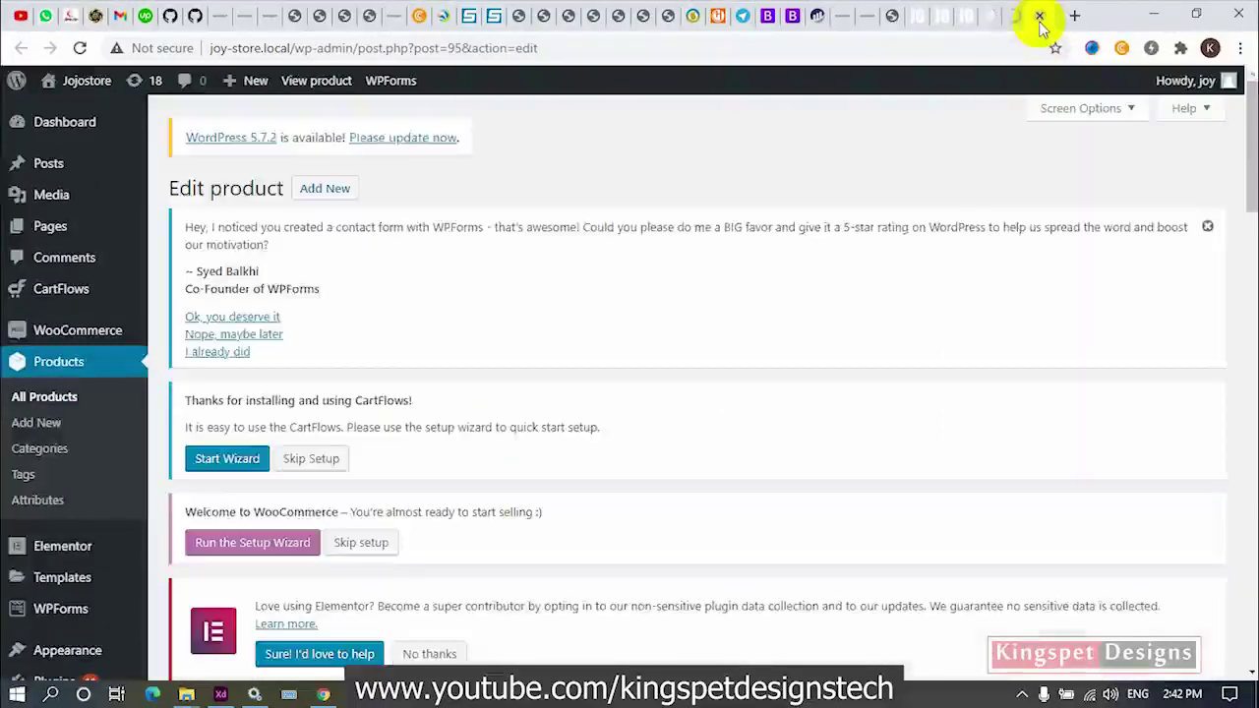
pyautogui.scroll(-4, 567, 430)
pyautogui.scroll(-3, 573, 436)
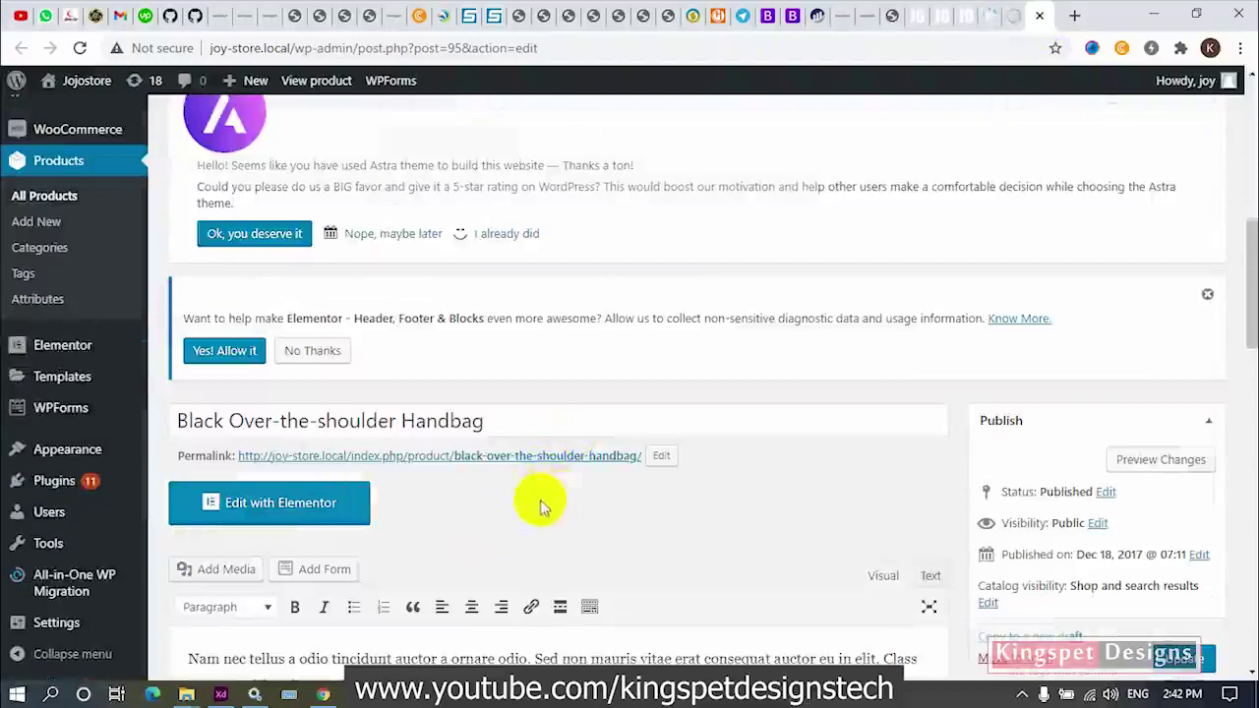
pyautogui.scroll(-5, 534, 500)
pyautogui.scroll(-2, 501, 506)
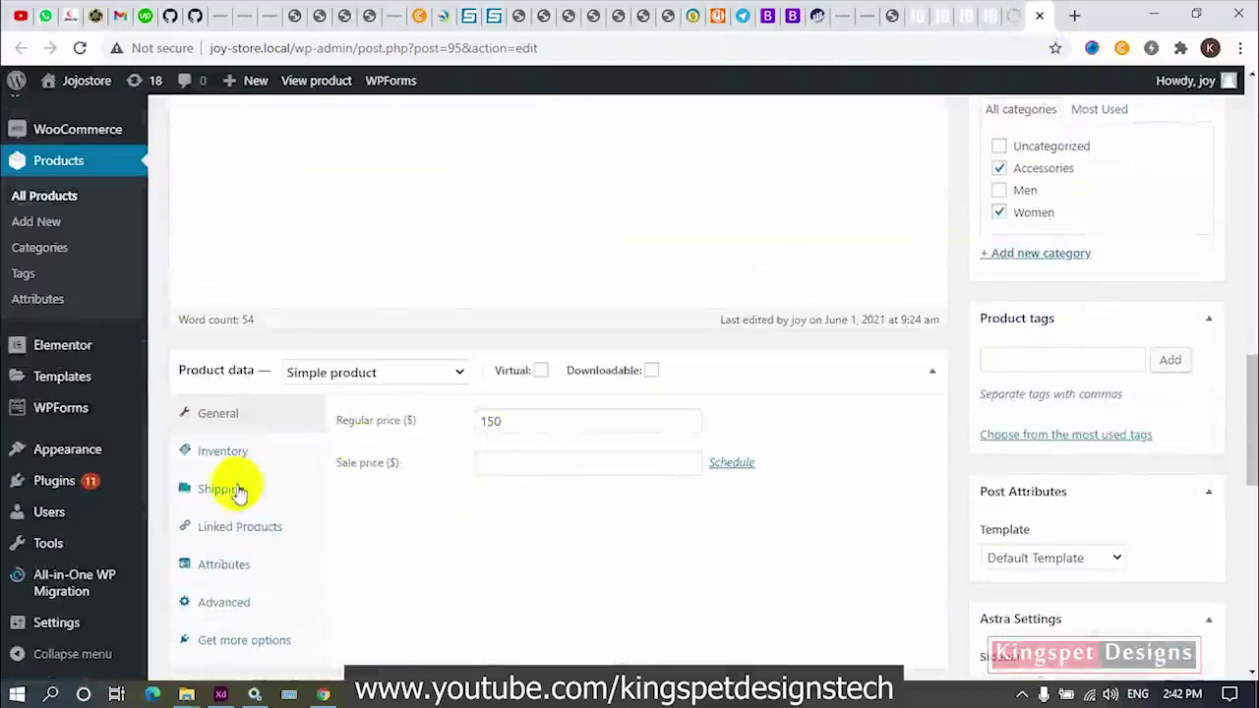
pyautogui.click(211, 486)
pyautogui.click(556, 518)
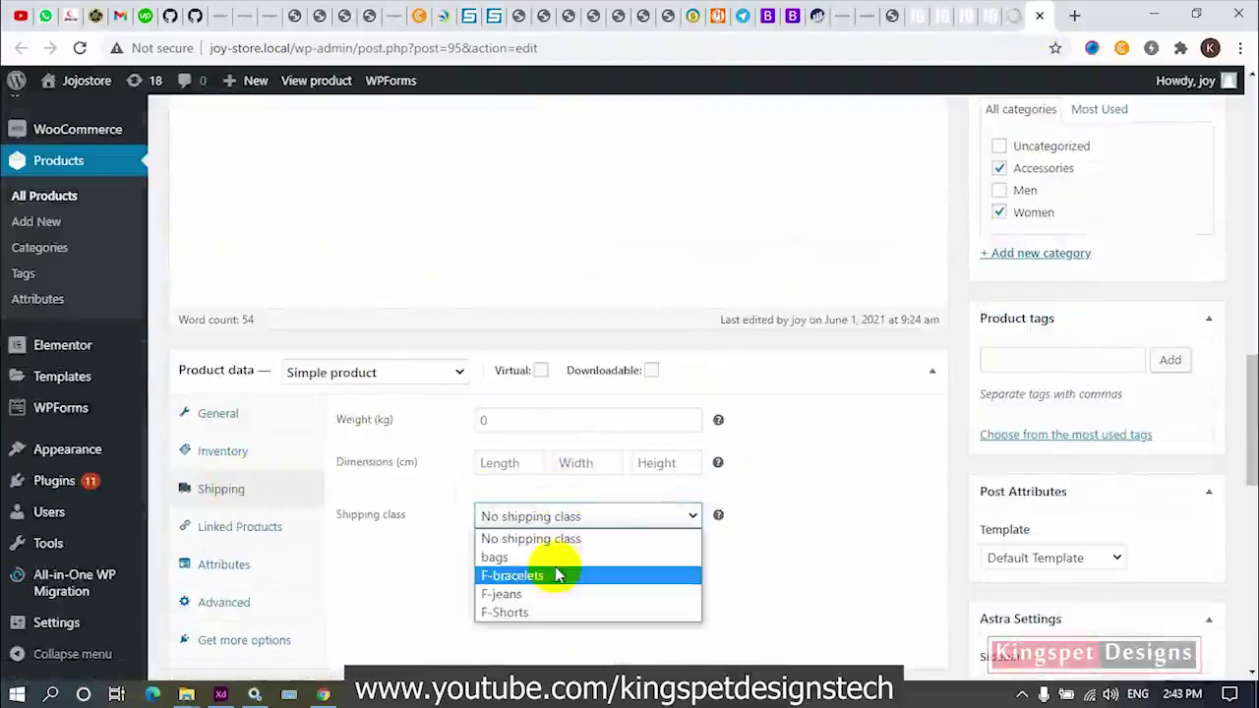
pyautogui.click(557, 556)
pyautogui.scroll(3, 805, 480)
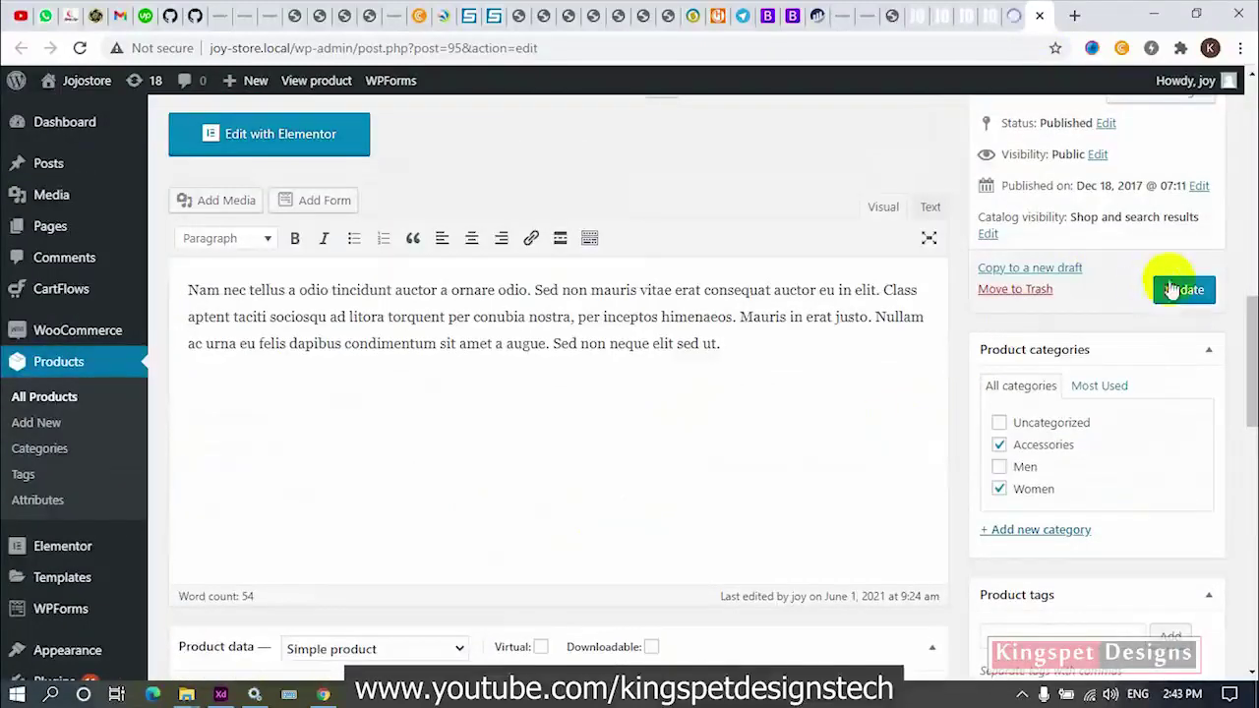
# Switch to the storefront tab, open the Blue Denim Shorts product and add one to the cart
pyautogui.click(967, 18)
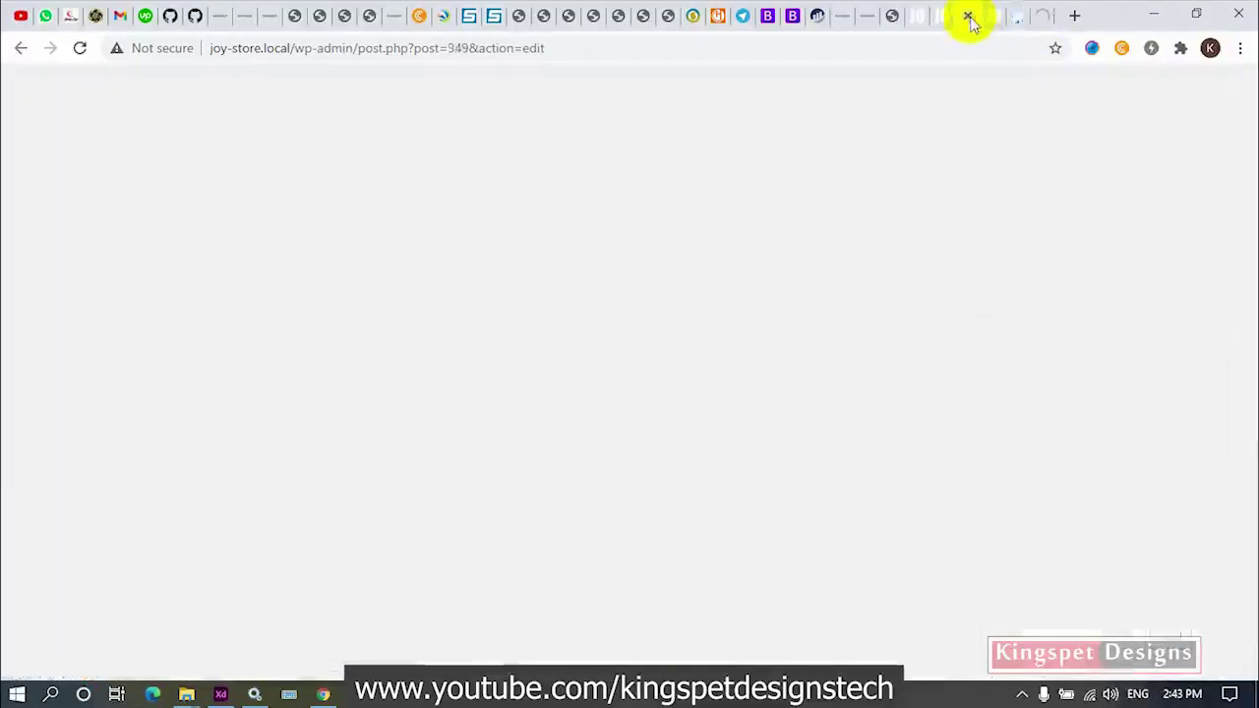
pyautogui.click(927, 18)
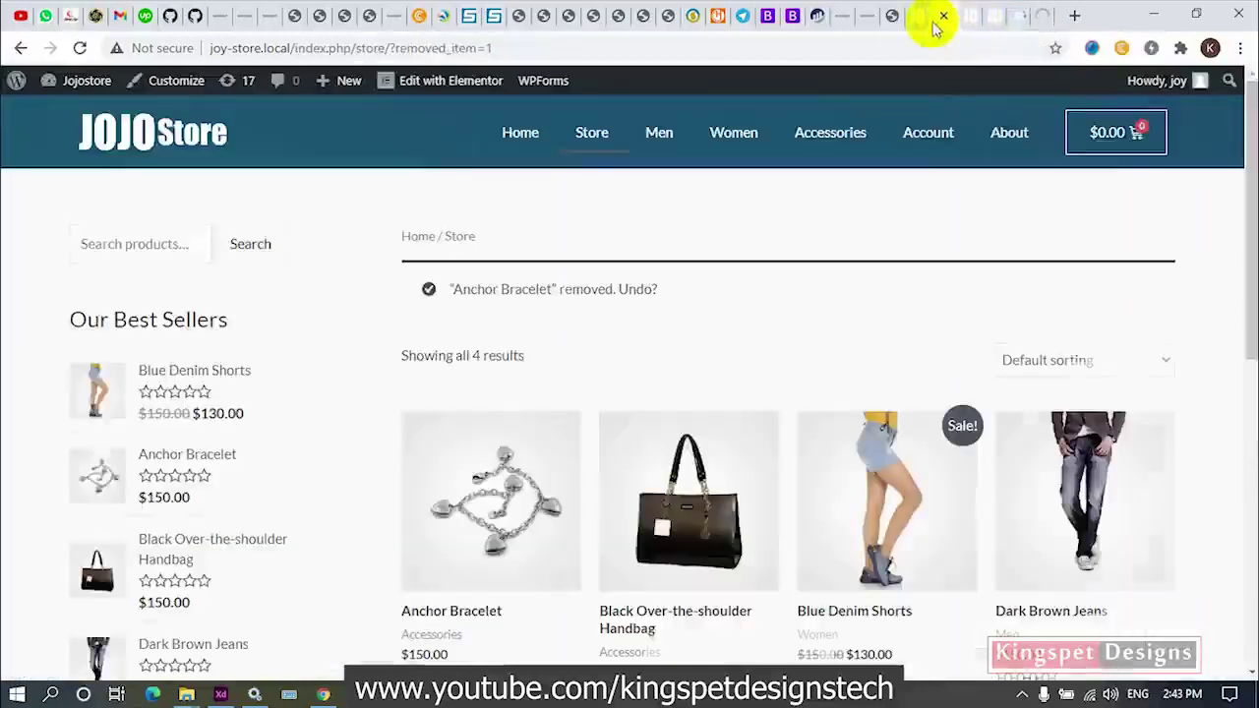
pyautogui.click(1136, 143)
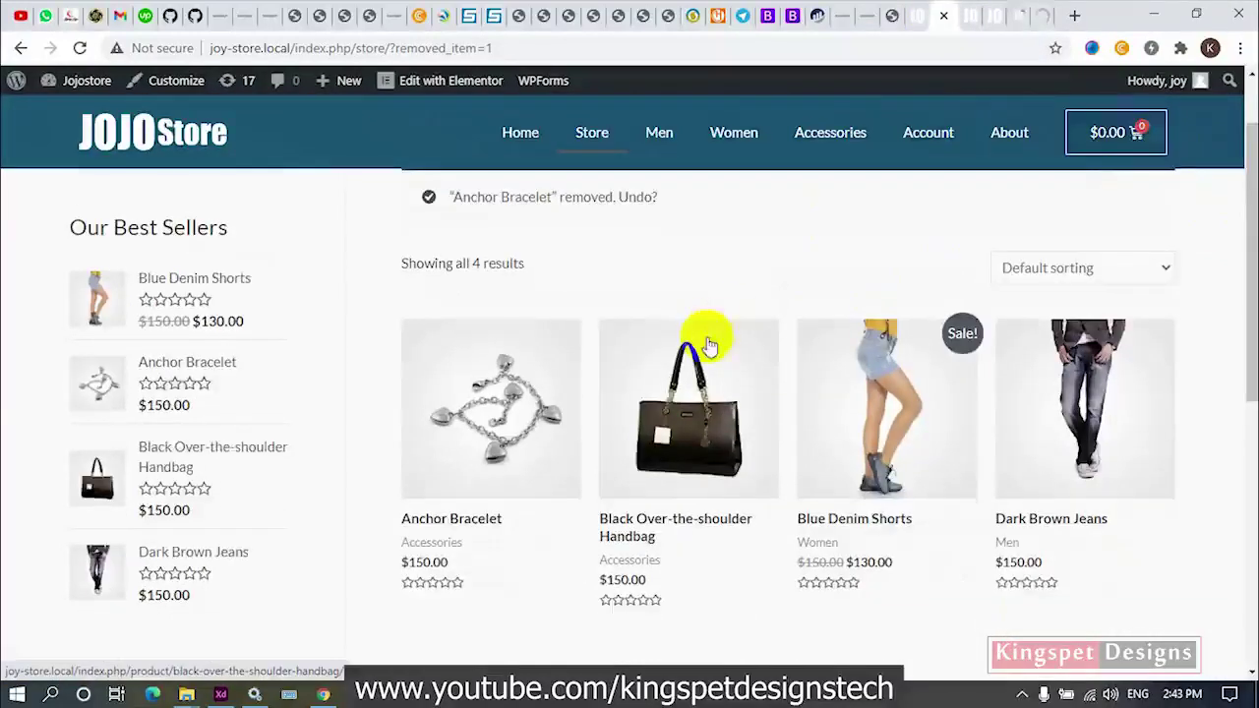
pyautogui.scroll(-3, 669, 346)
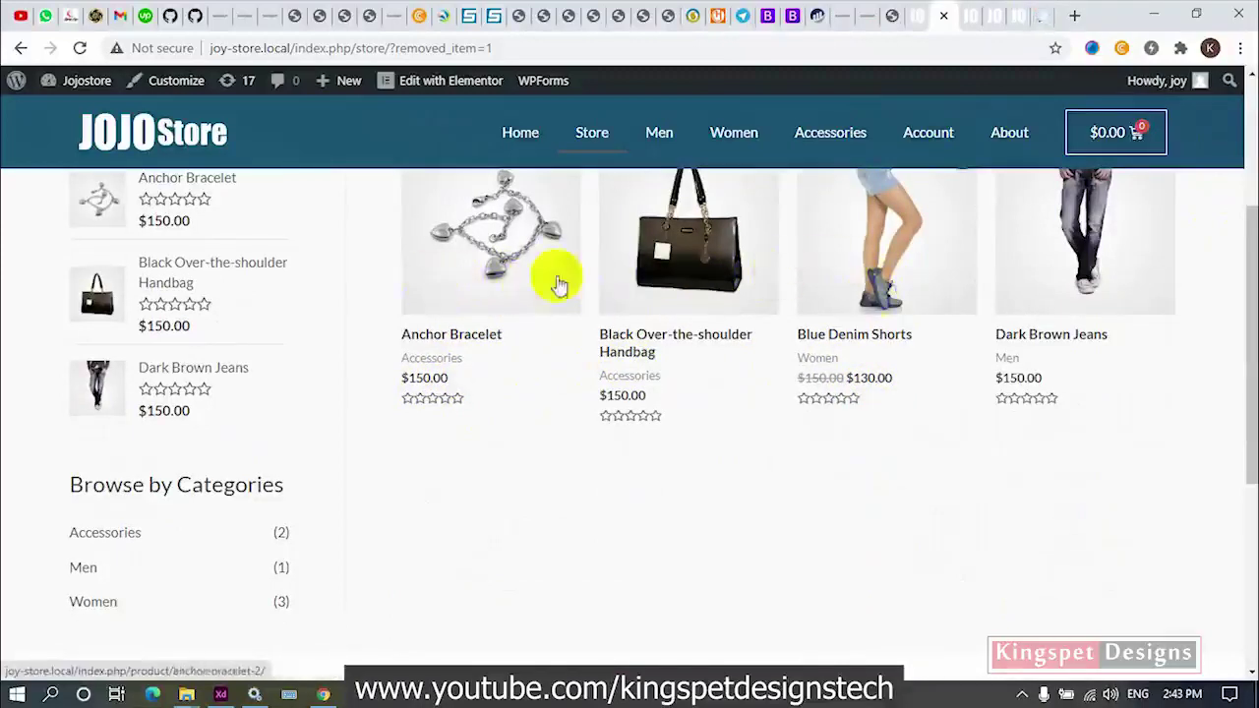
pyautogui.click(879, 295)
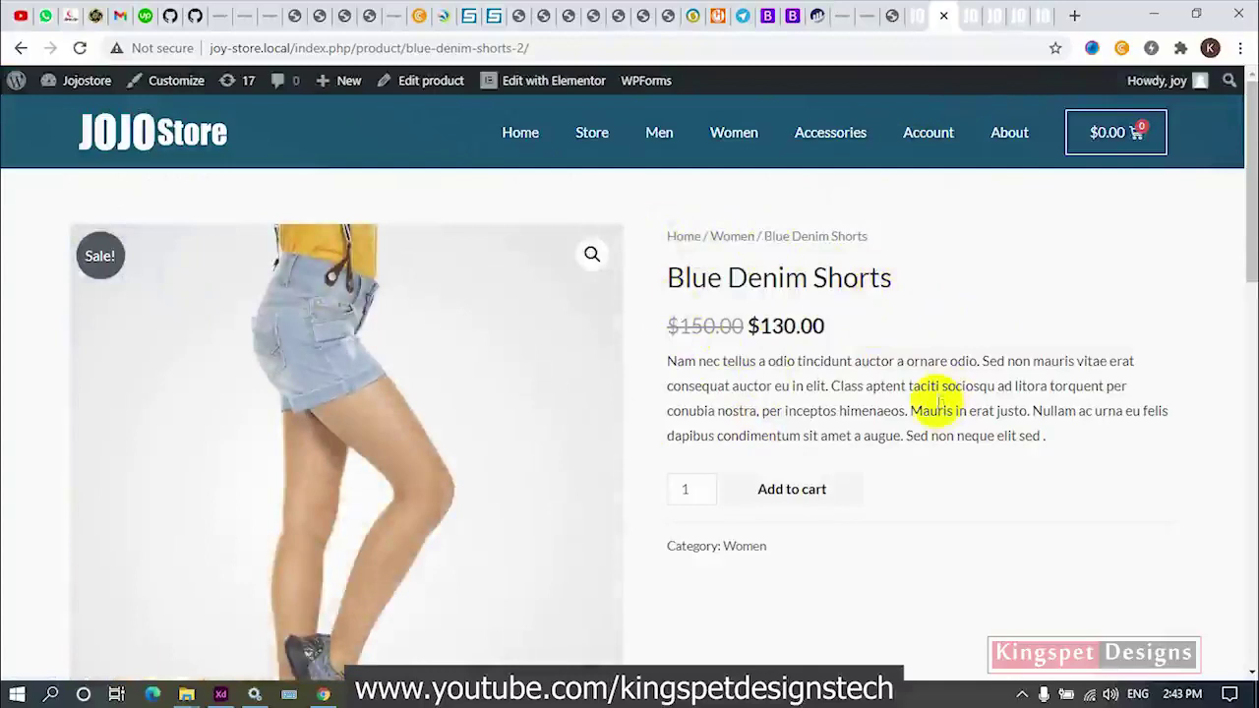
pyautogui.click(763, 491)
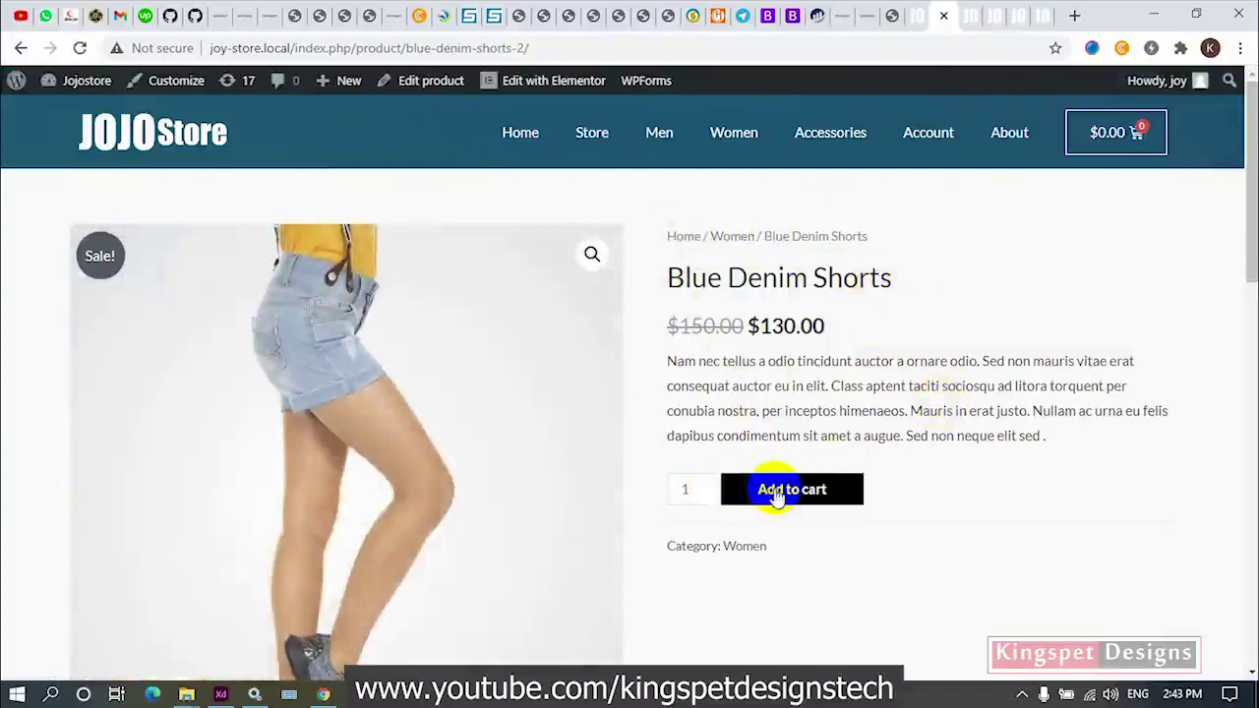
pyautogui.click(775, 494)
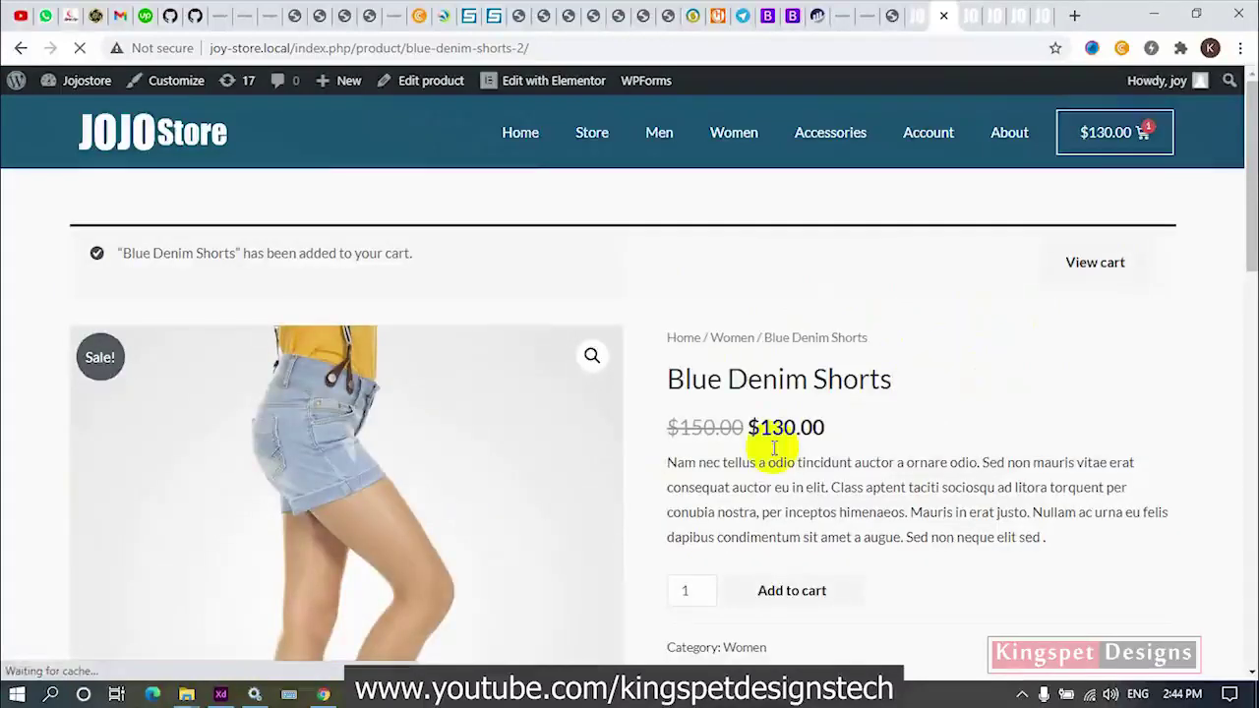
# Open the full cart page from the Blue Denim Shorts product page
pyautogui.click(1092, 266)
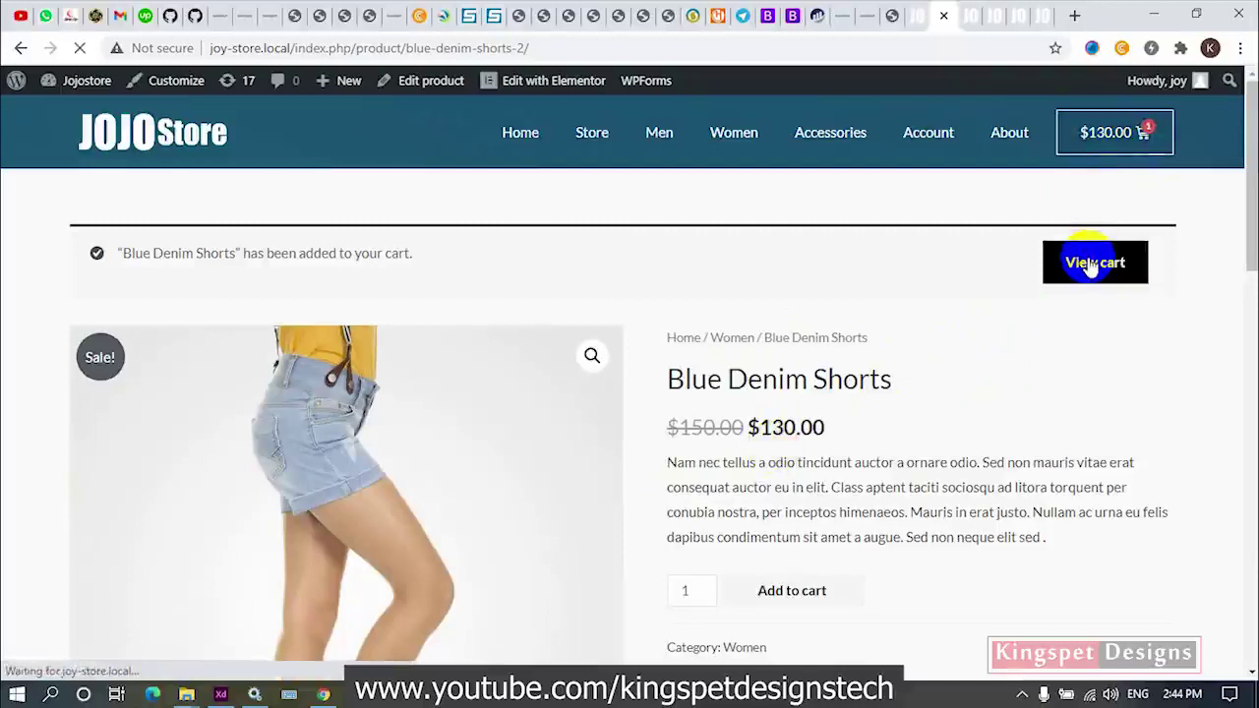
pyautogui.scroll(-3, 1003, 284)
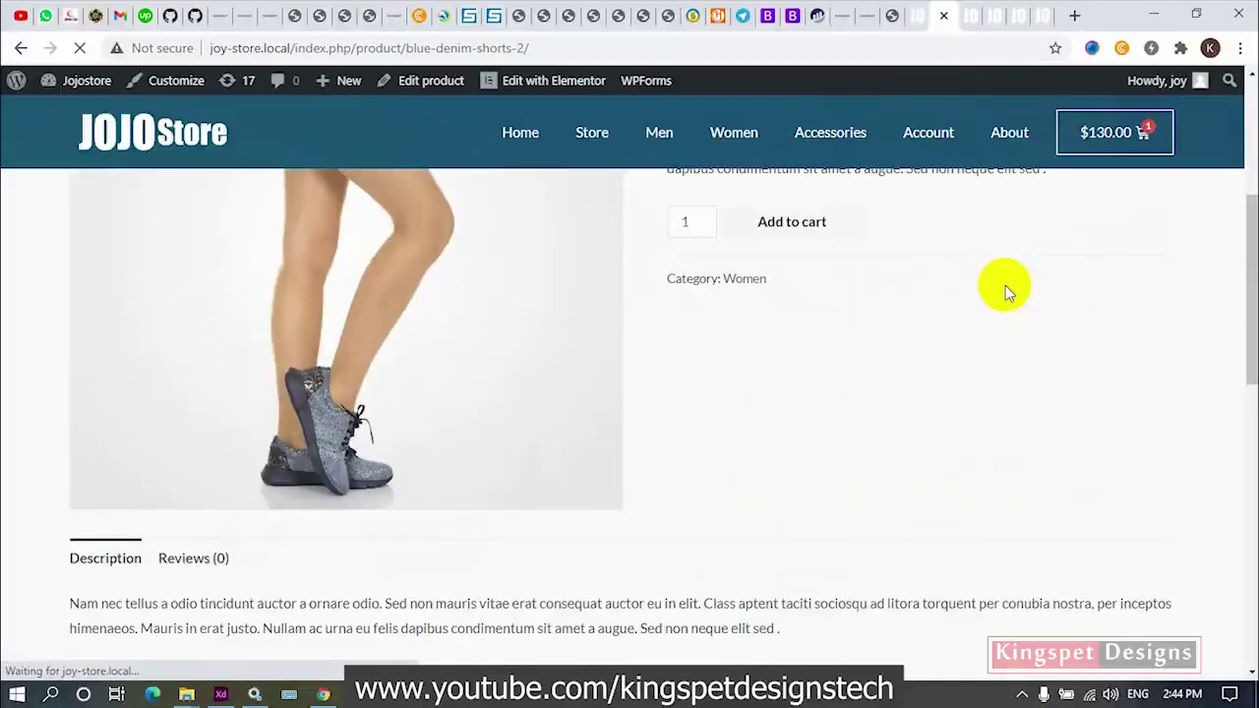
pyautogui.scroll(-4, 1005, 285)
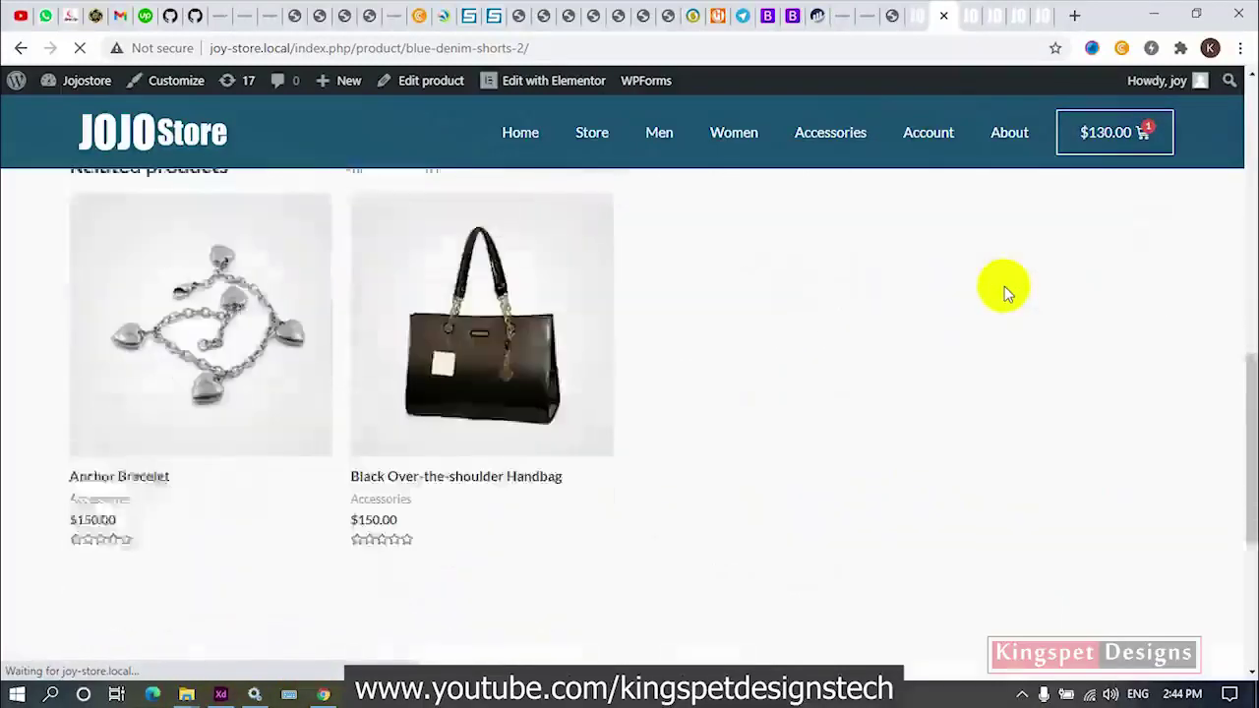
pyautogui.scroll(3, 1004, 286)
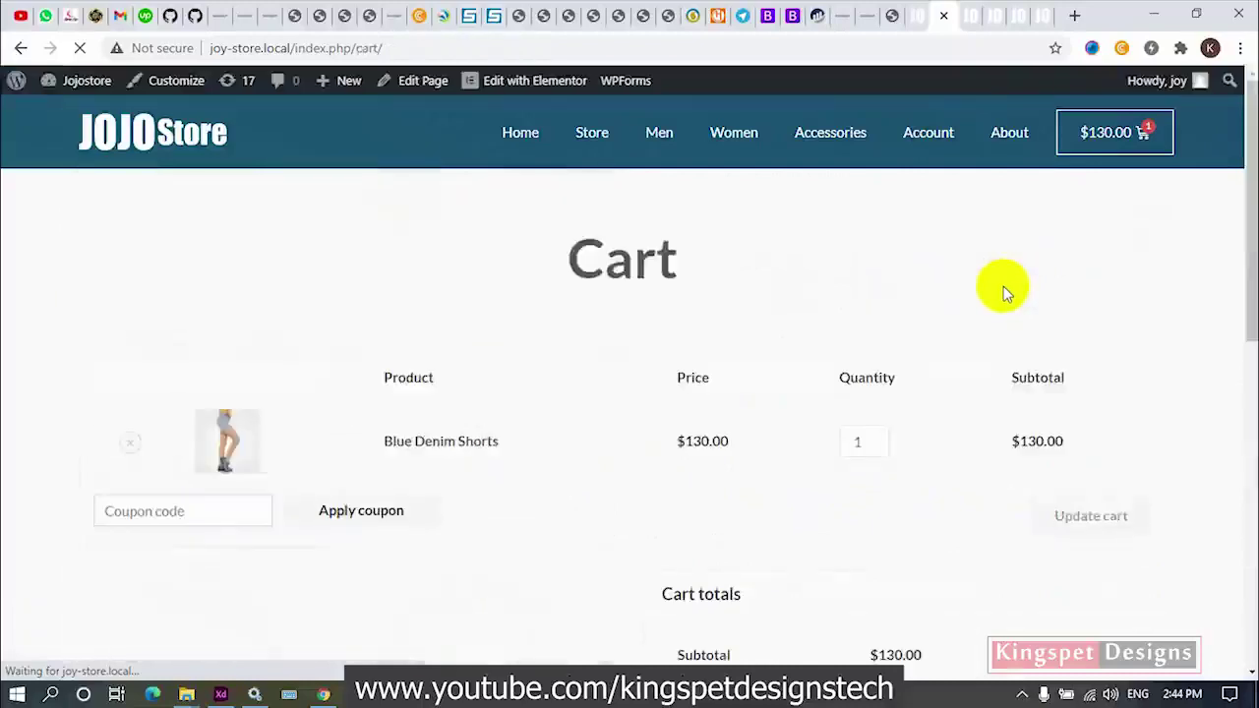
# Examine the subtotal, FedEx/DHL shipping cost and total for one pair of Blue Denim Shorts
pyautogui.scroll(-3, 1003, 287)
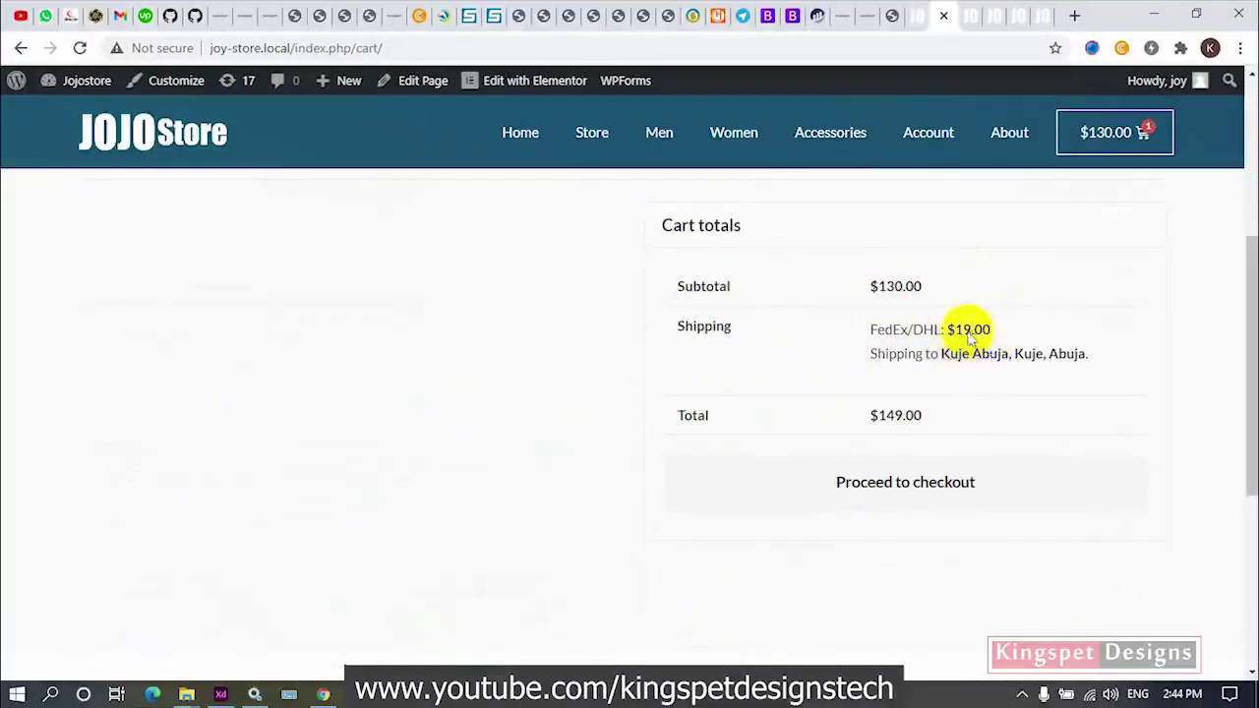
pyautogui.moveTo(989, 332); pyautogui.dragTo(959, 332)
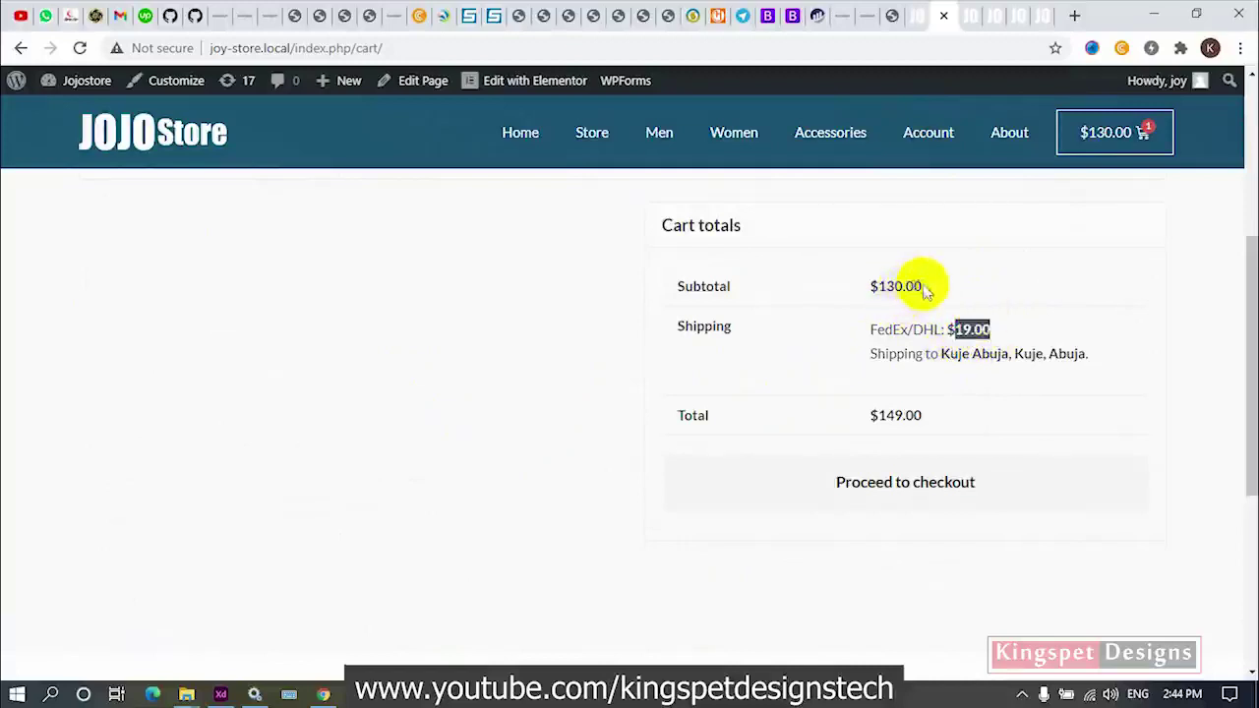
pyautogui.moveTo(924, 290); pyautogui.dragTo(884, 286)
pyautogui.moveTo(993, 328); pyautogui.dragTo(952, 333)
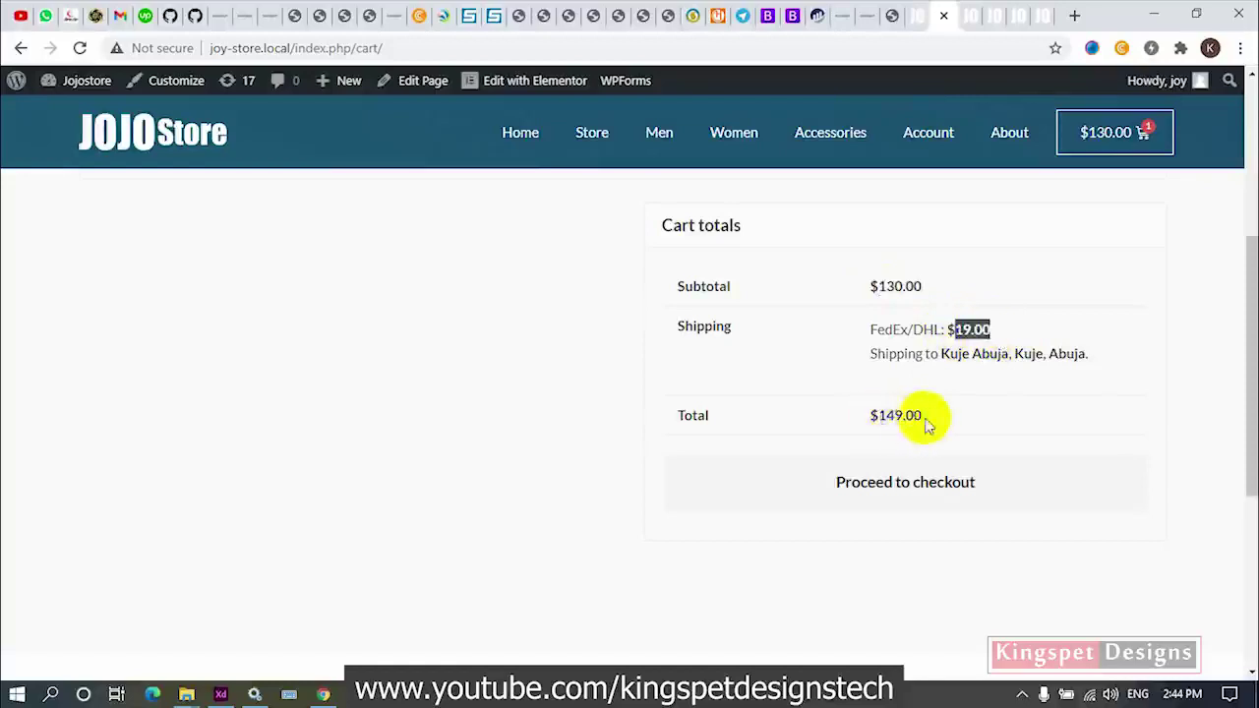
pyautogui.moveTo(922, 419); pyautogui.dragTo(878, 414)
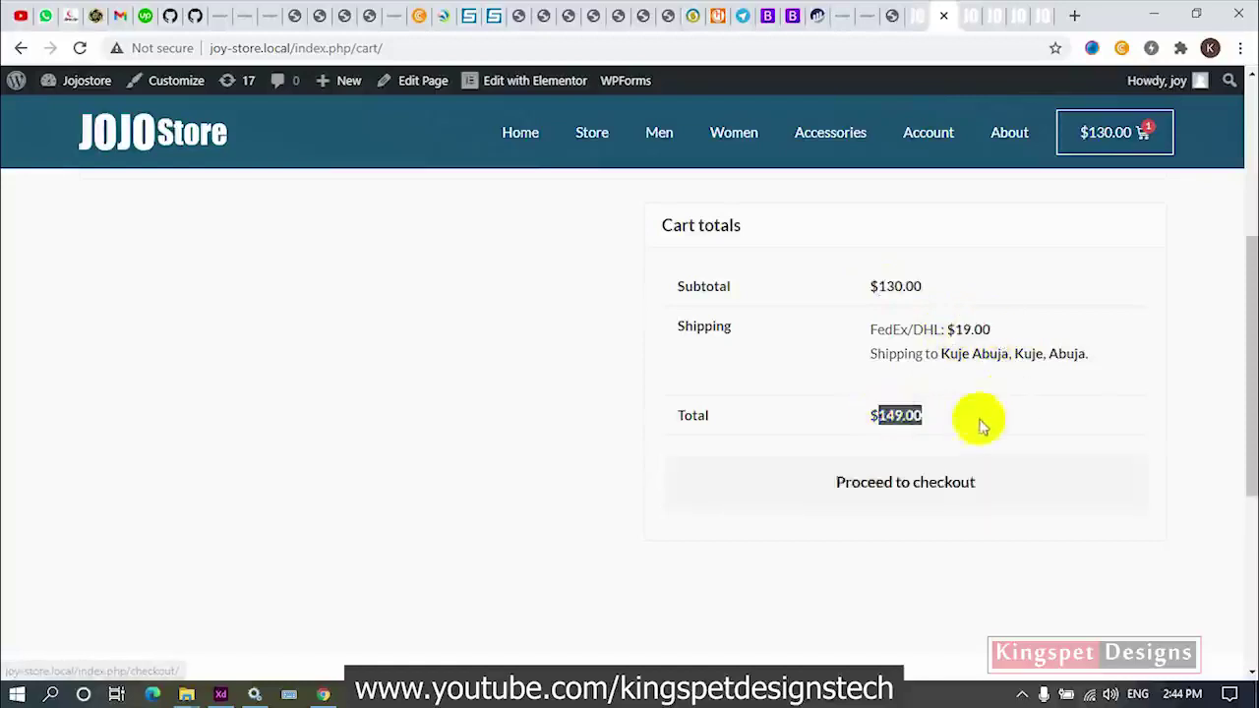
pyautogui.click(934, 414)
pyautogui.moveTo(883, 414)
pyautogui.mouseDown()
pyautogui.moveTo(852, 416)
pyautogui.moveTo(871, 418)
pyautogui.mouseUp()
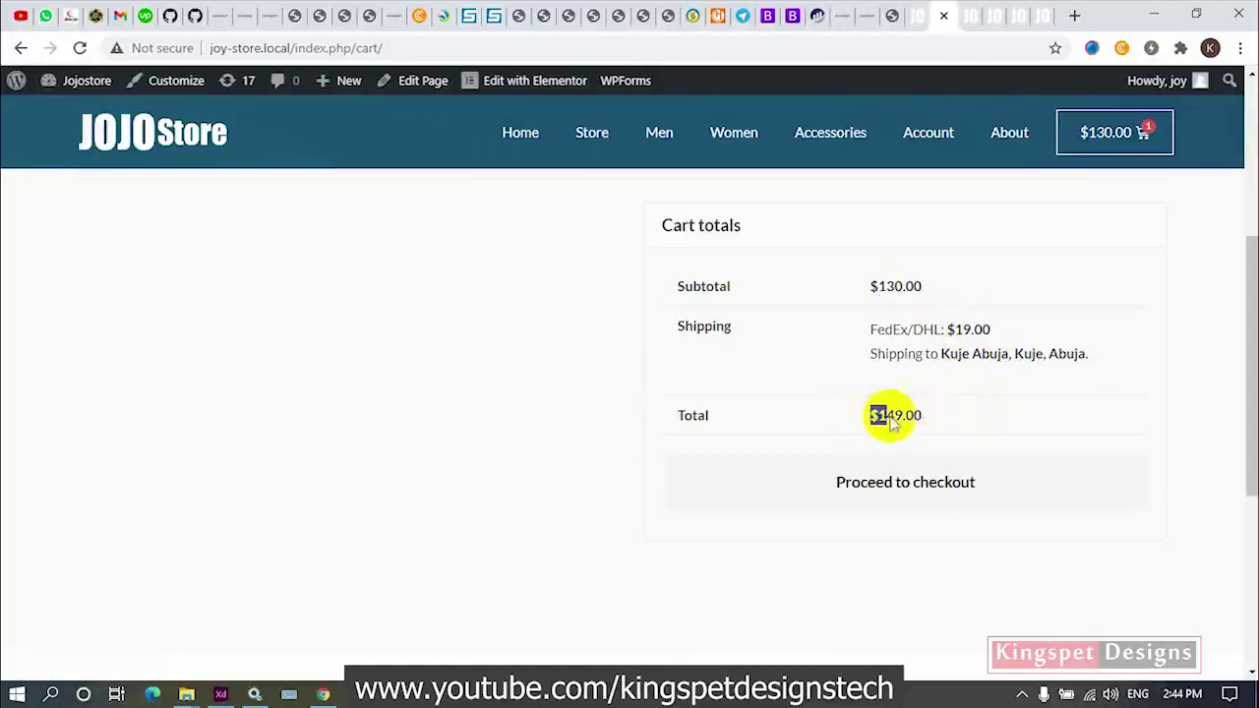
# Set the Blue Denim Shorts quantity to 2 and update the cart
pyautogui.click(1136, 145)
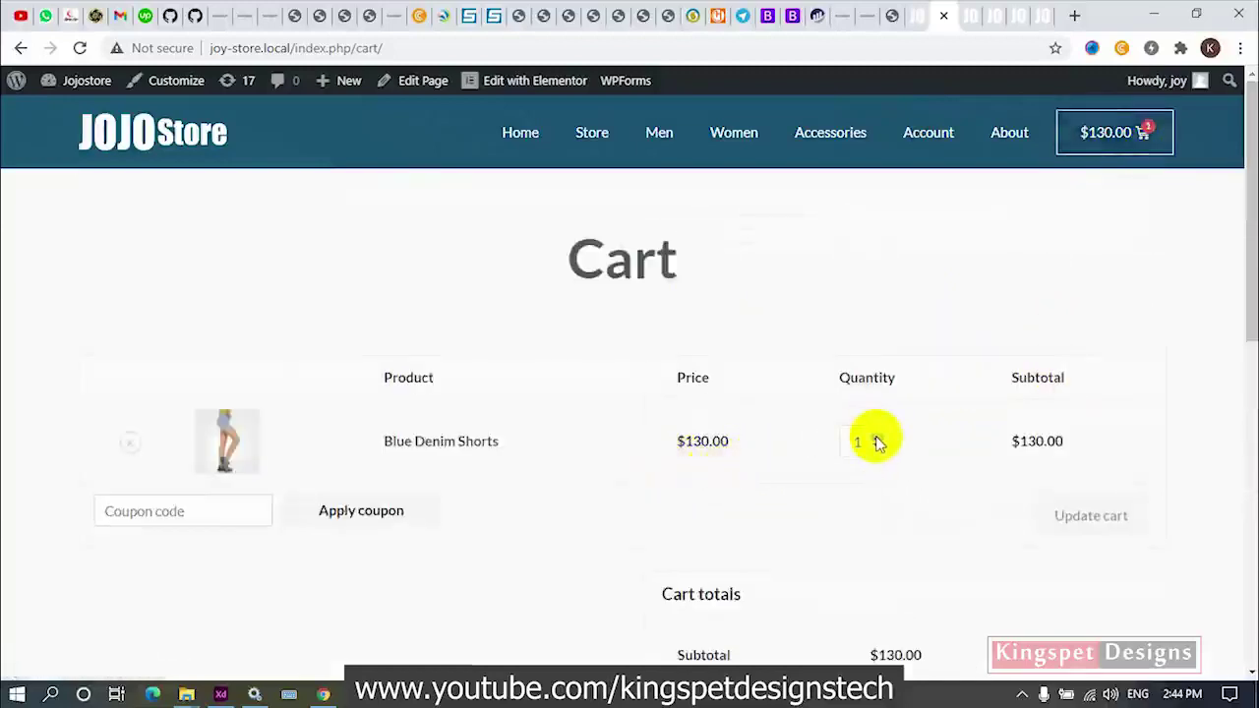
pyautogui.scroll(-3, 879, 443)
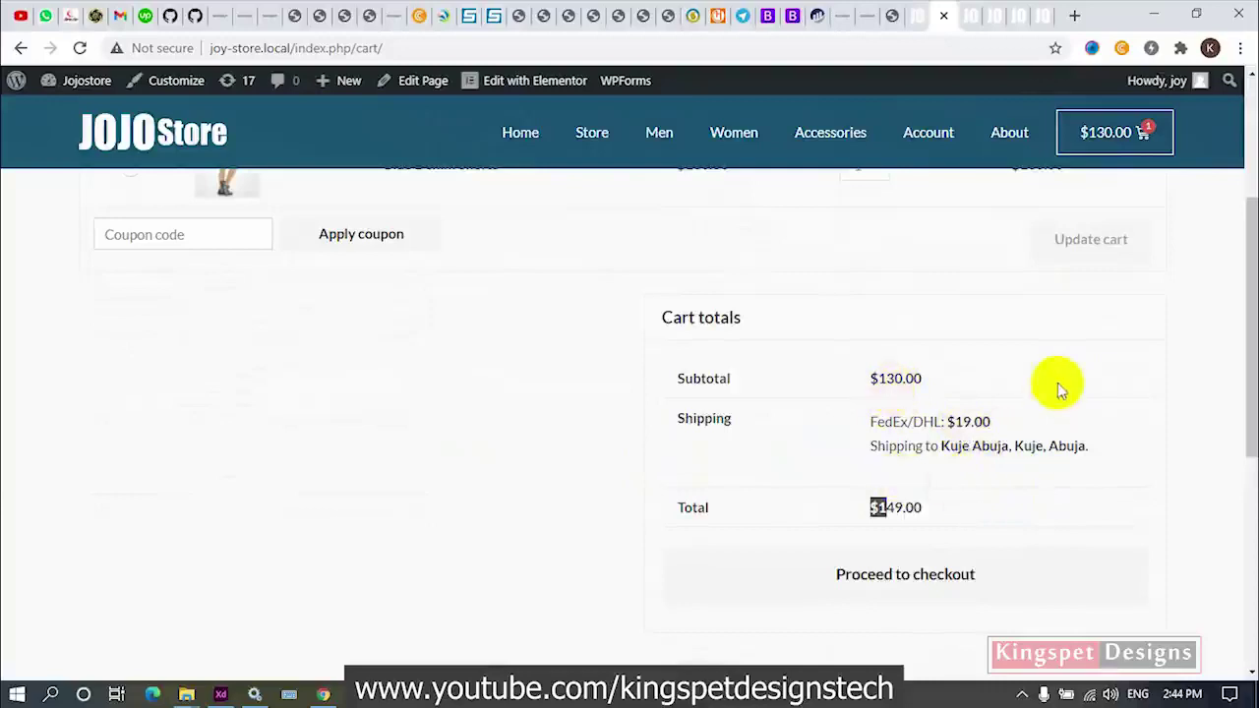
pyautogui.scroll(3, 1059, 388)
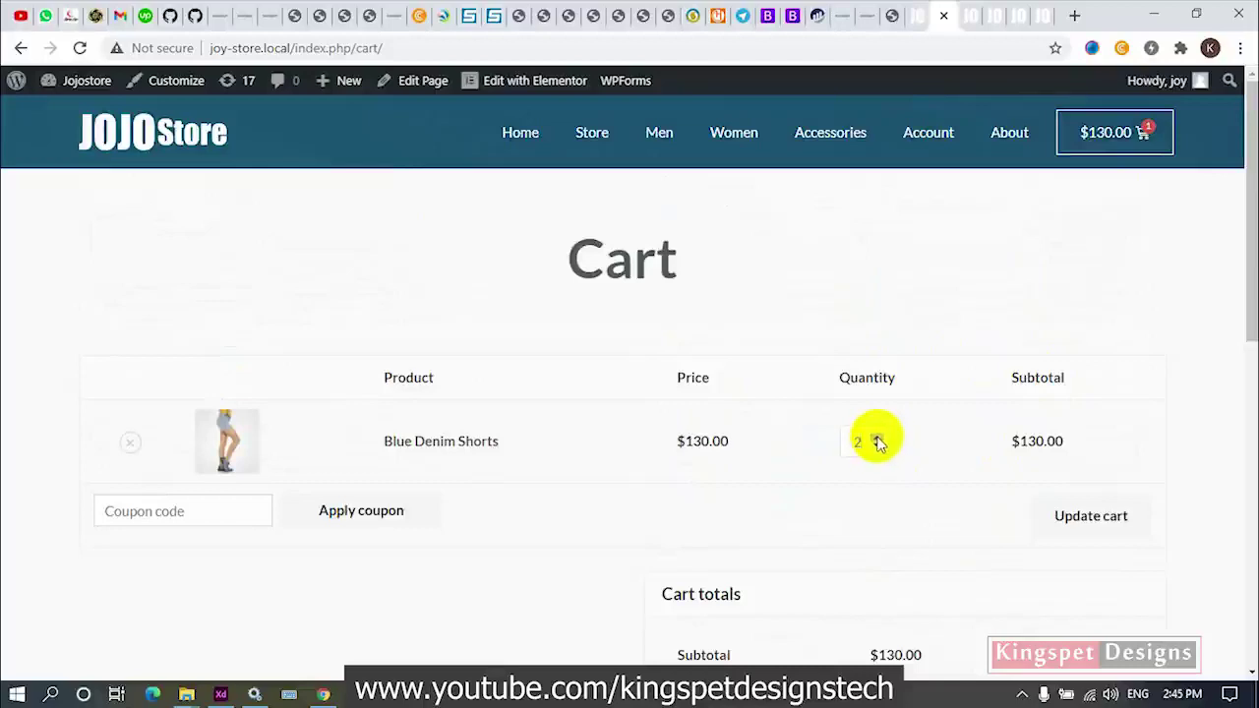
pyautogui.click(1102, 528)
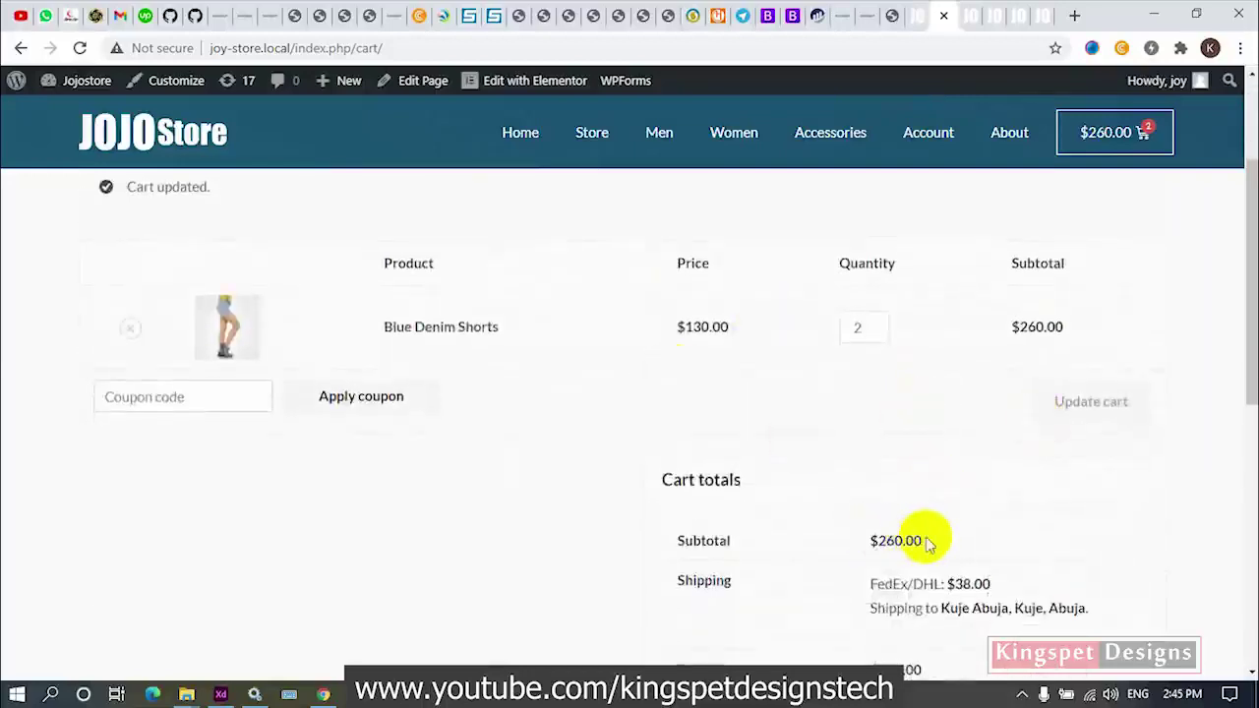
# Examine how the subtotal, FedEx/DHL shipping cost and total changed for two pairs of shorts
pyautogui.moveTo(926, 541); pyautogui.dragTo(878, 540)
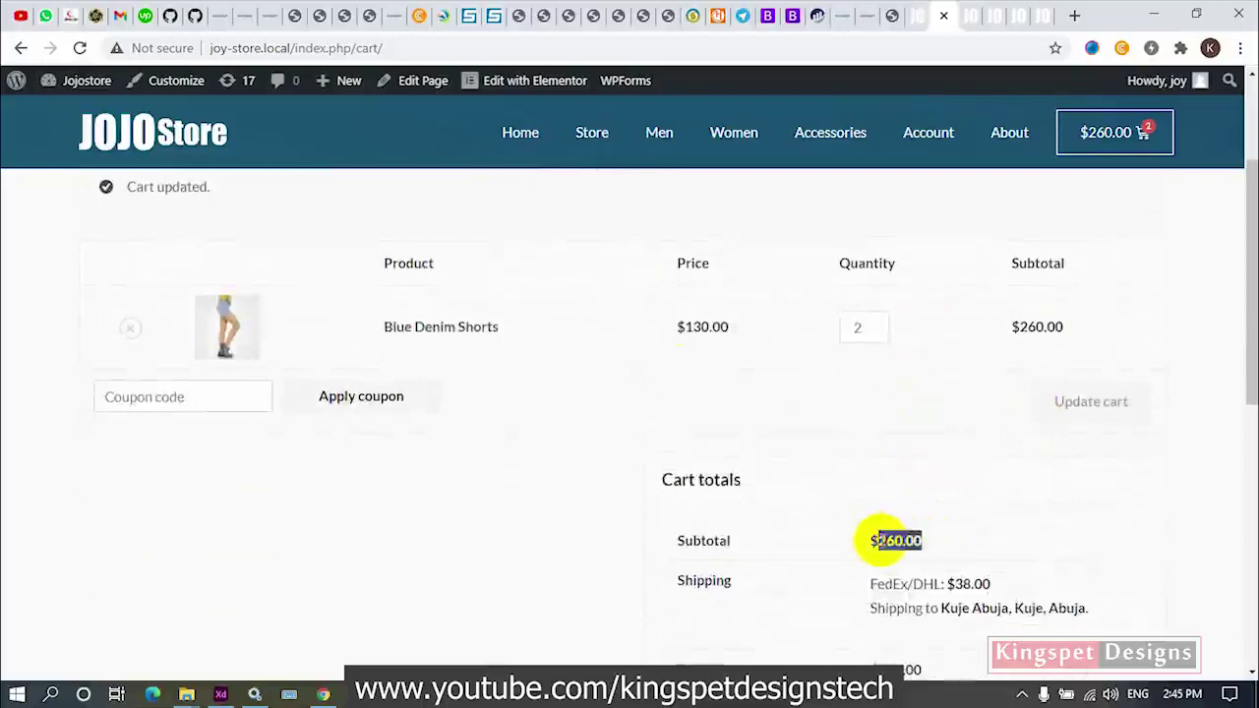
pyautogui.click(894, 540)
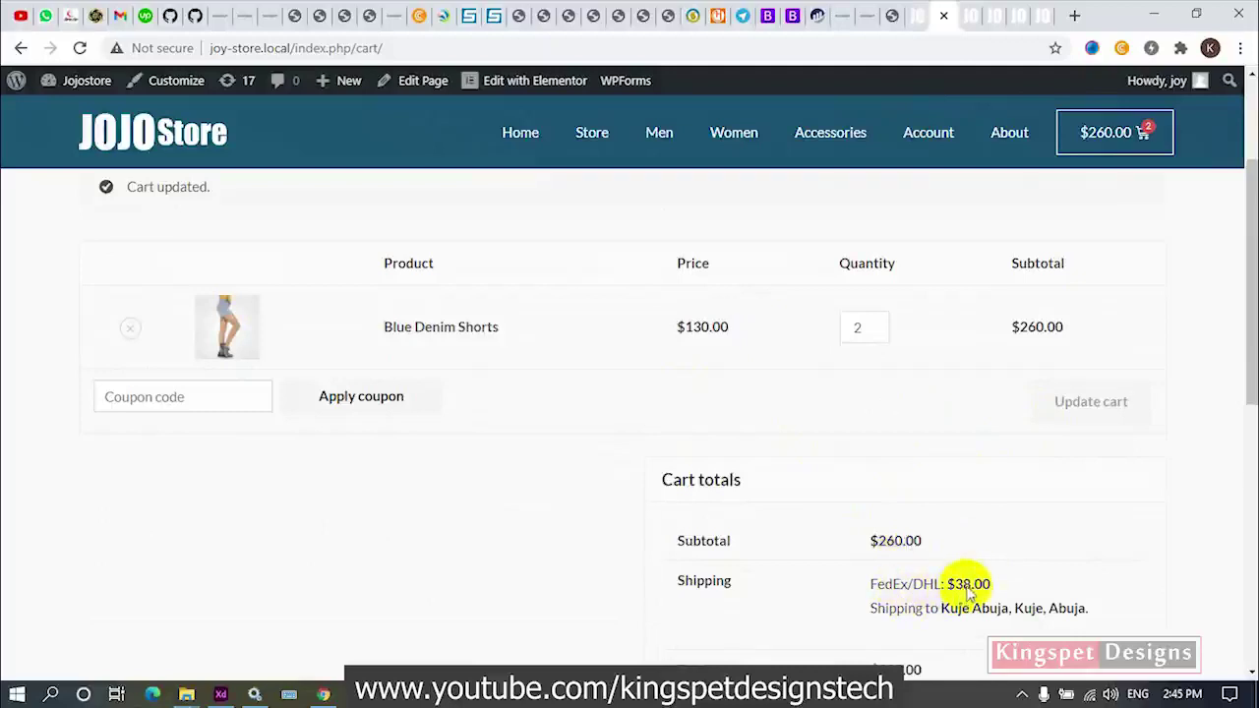
pyautogui.moveTo(989, 584); pyautogui.dragTo(959, 584)
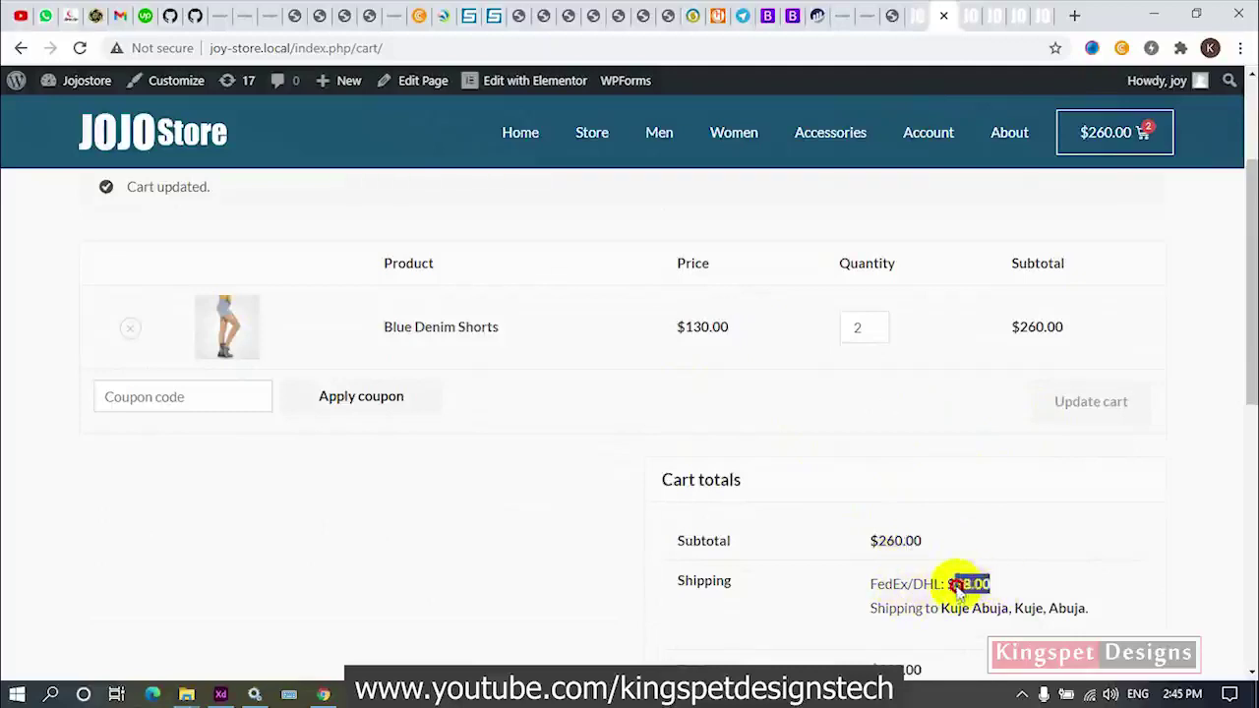
pyautogui.scroll(-2, 959, 584)
pyautogui.moveTo(932, 486); pyautogui.dragTo(880, 484)
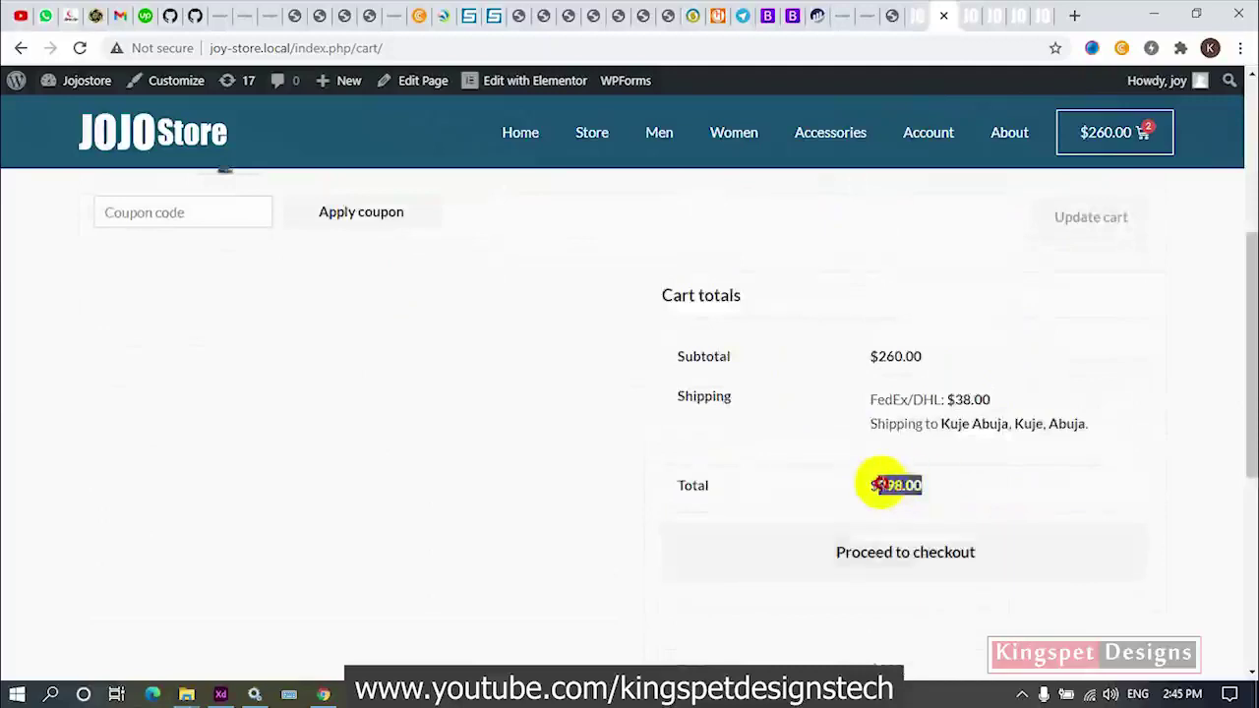
pyautogui.click(924, 495)
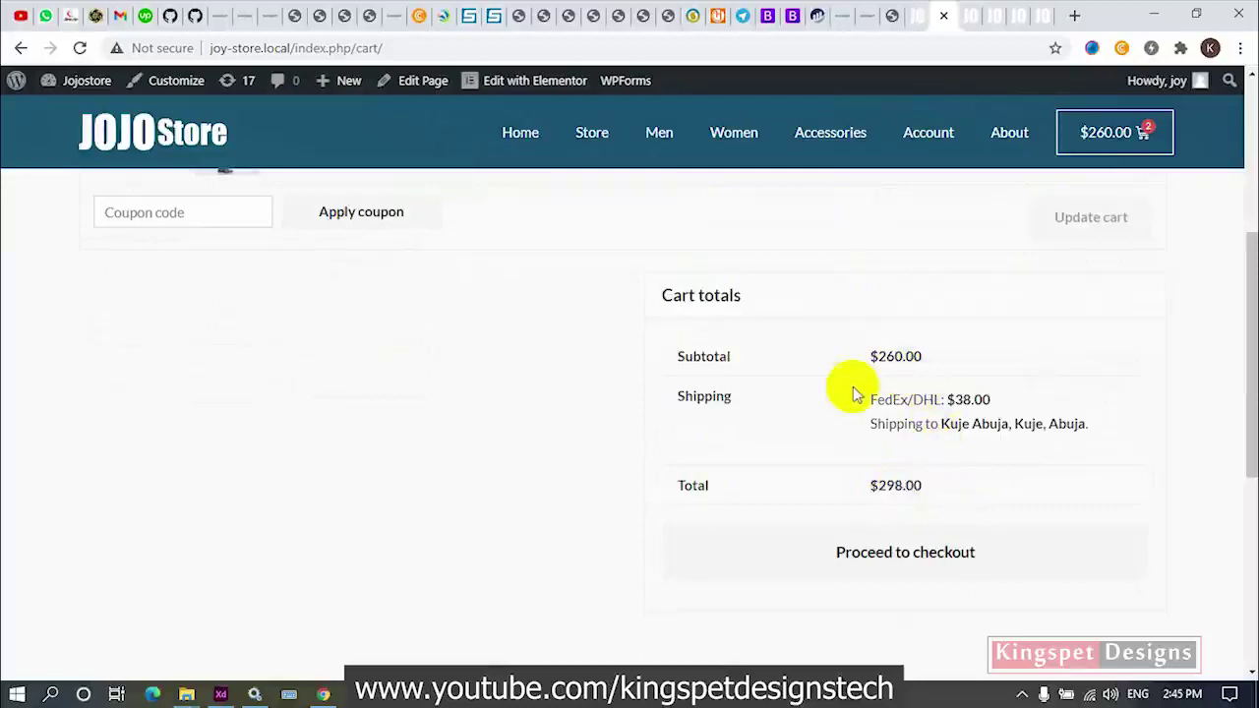
# Reload the cart page and remove the Blue Denim Shorts from the cart
pyautogui.click(1141, 137)
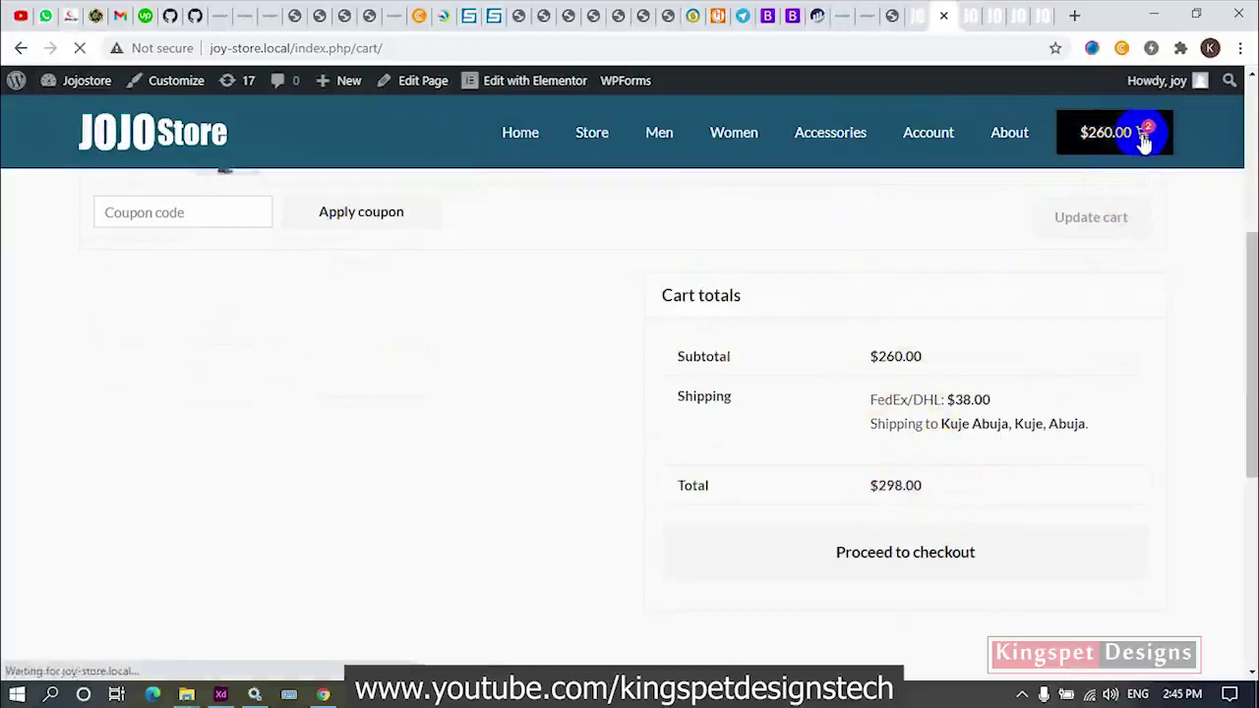
pyautogui.scroll(1, 464, 376)
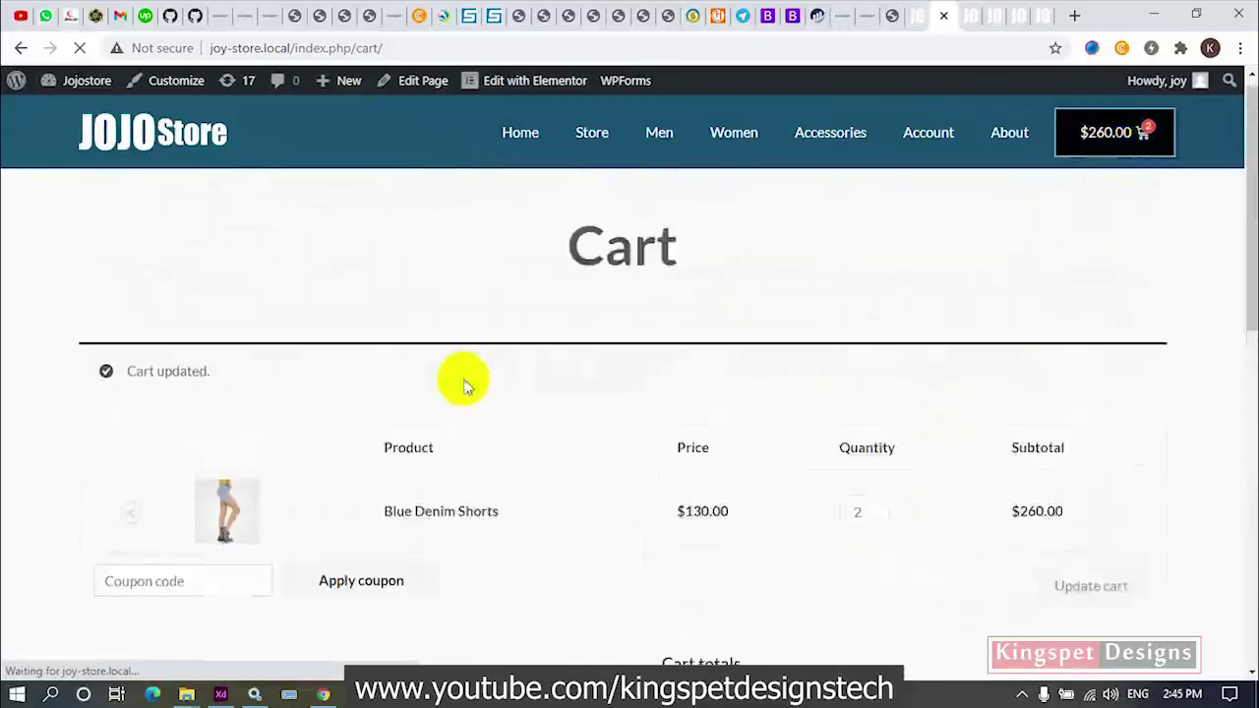
pyautogui.scroll(-4, 663, 340)
pyautogui.scroll(-2, 666, 338)
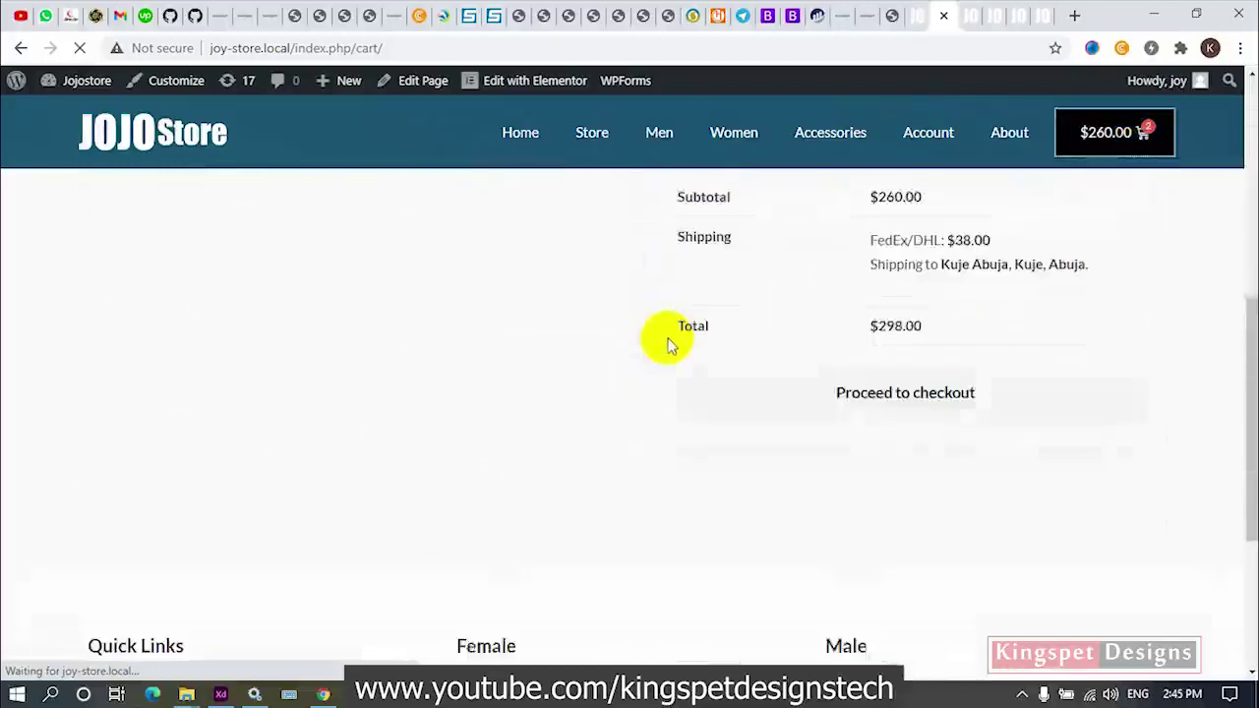
pyautogui.scroll(3, 1065, 285)
pyautogui.click(1131, 146)
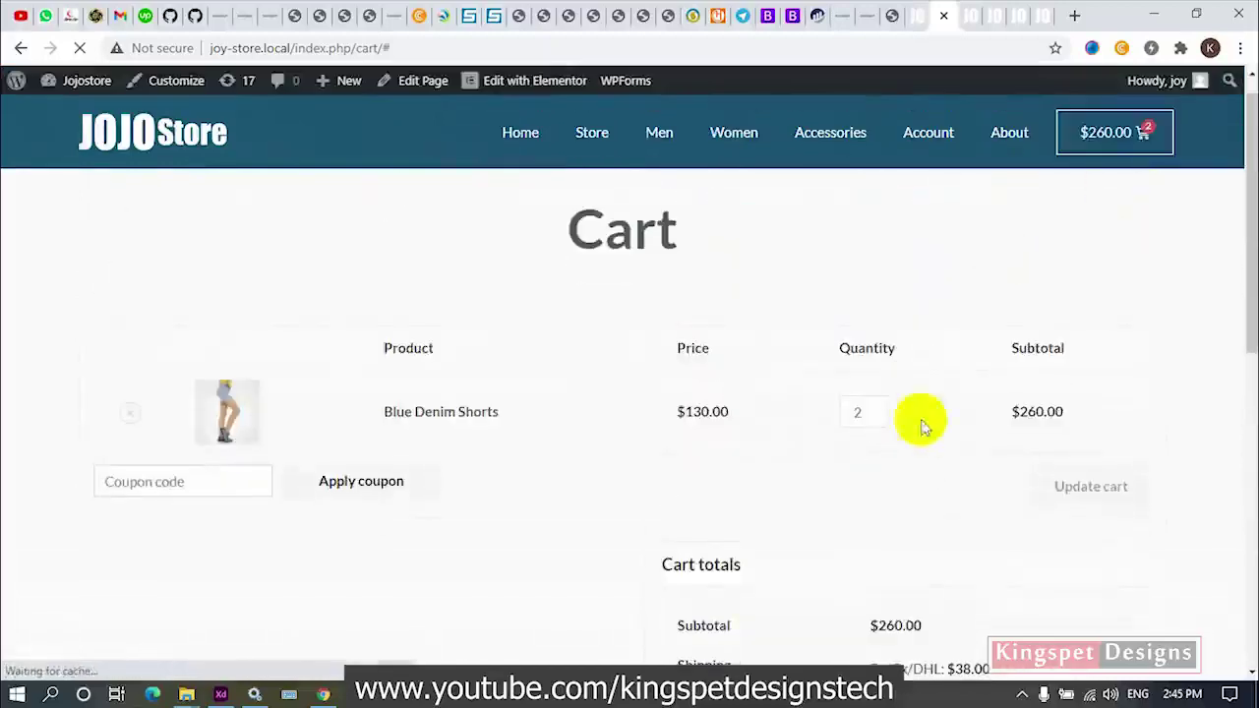
pyautogui.click(126, 414)
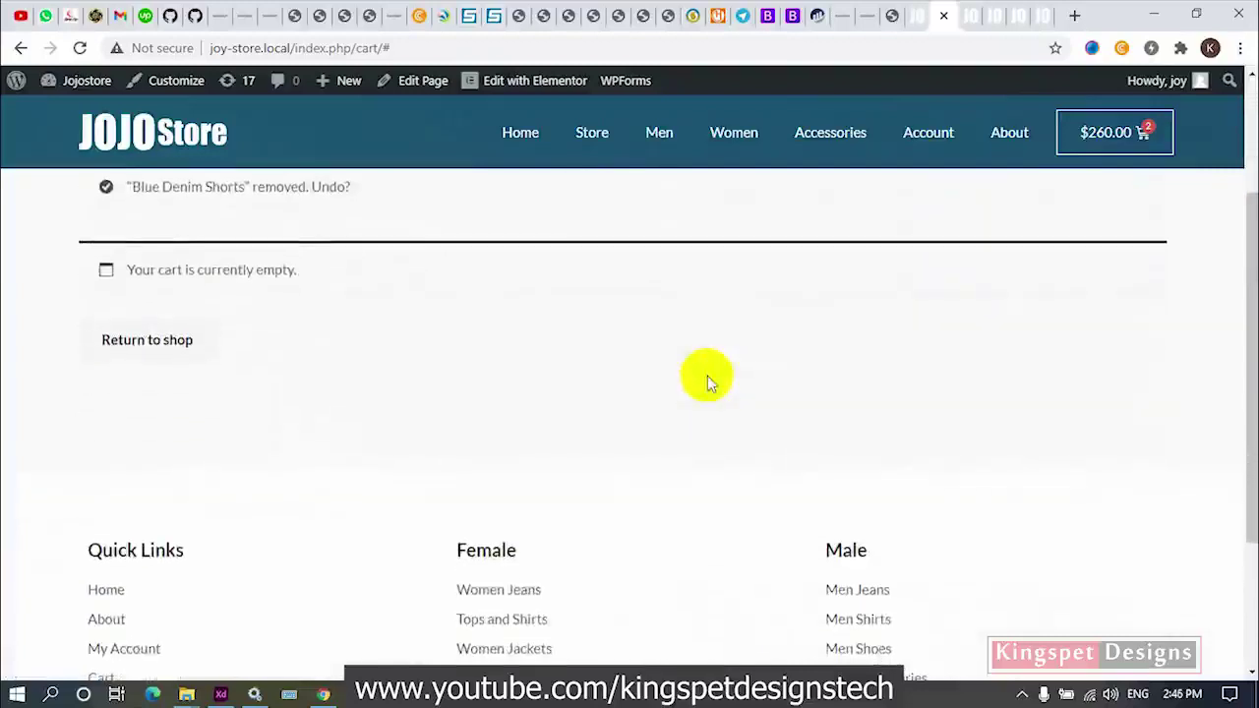
# Open the Anchor Bracelet from the store page, set its quantity to 4 and add it to the cart
pyautogui.click(592, 133)
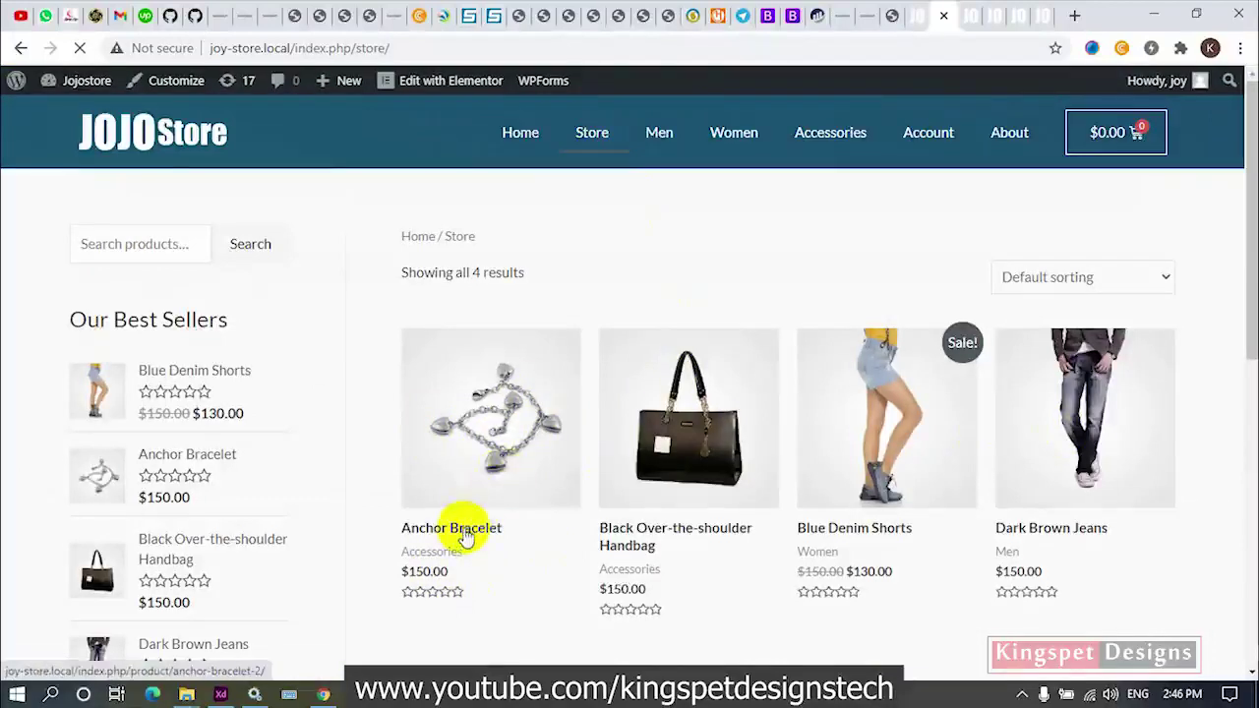
pyautogui.click(465, 531)
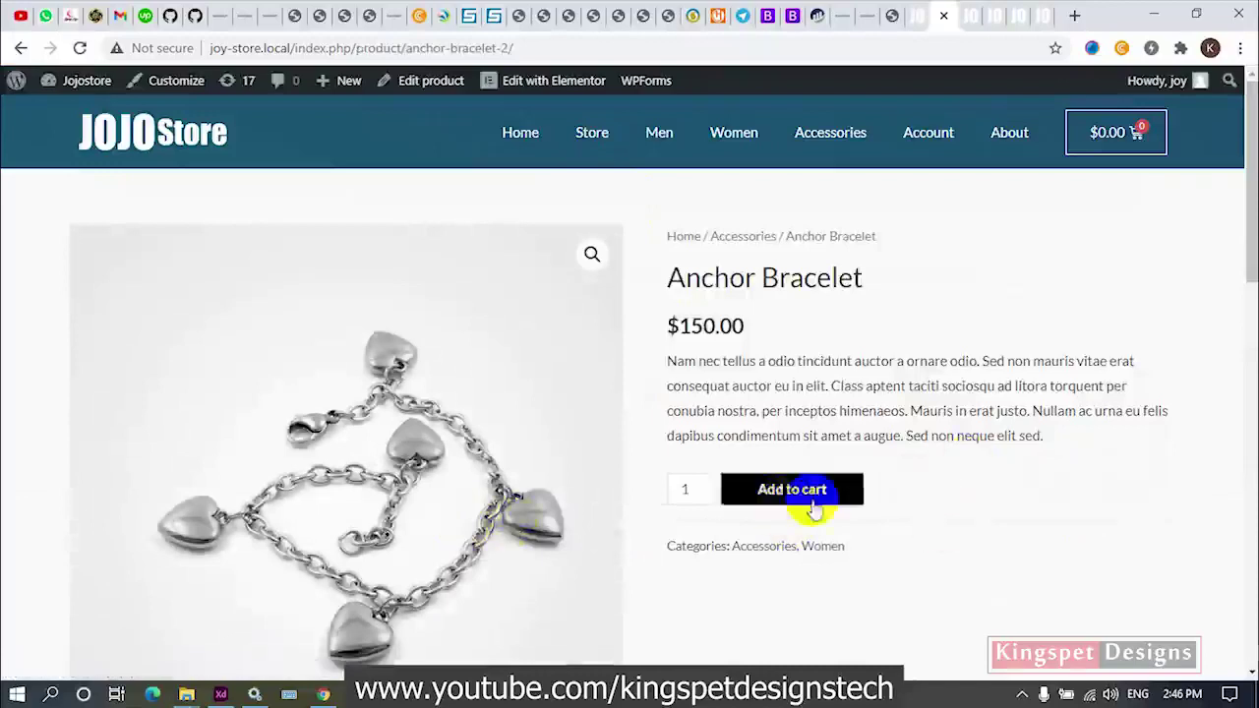
pyautogui.click(705, 485)
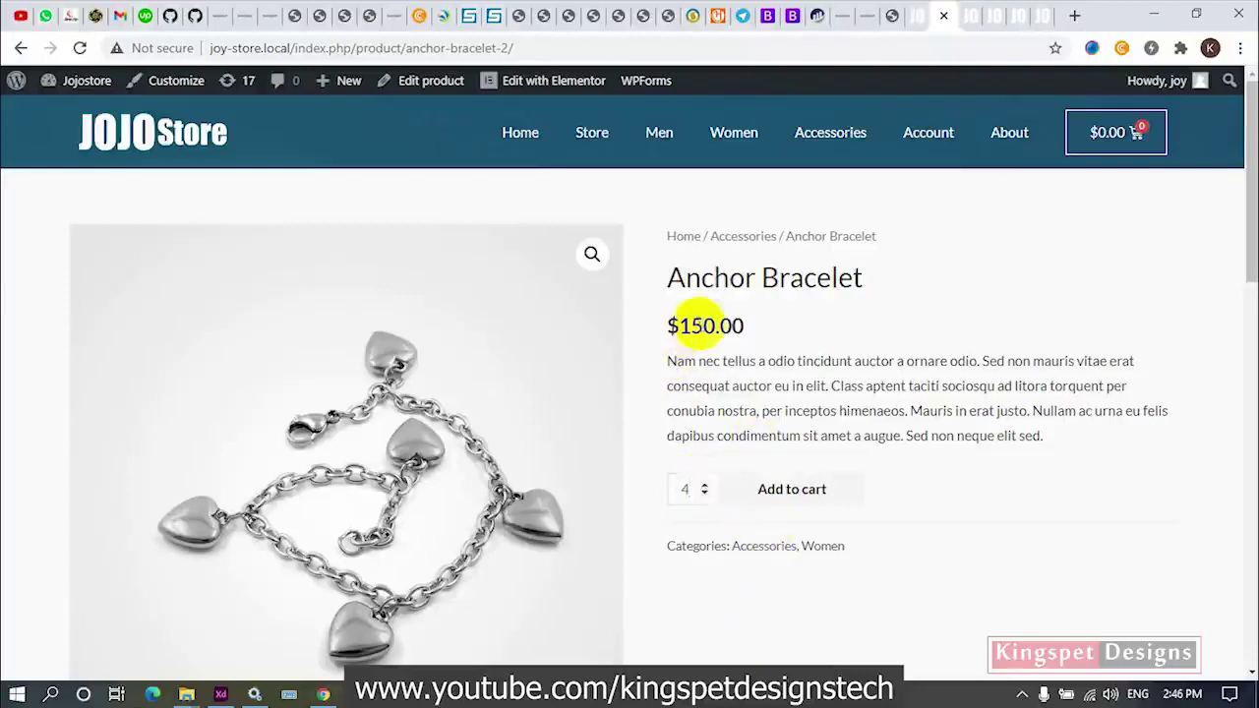
pyautogui.moveTo(676, 325); pyautogui.dragTo(708, 323)
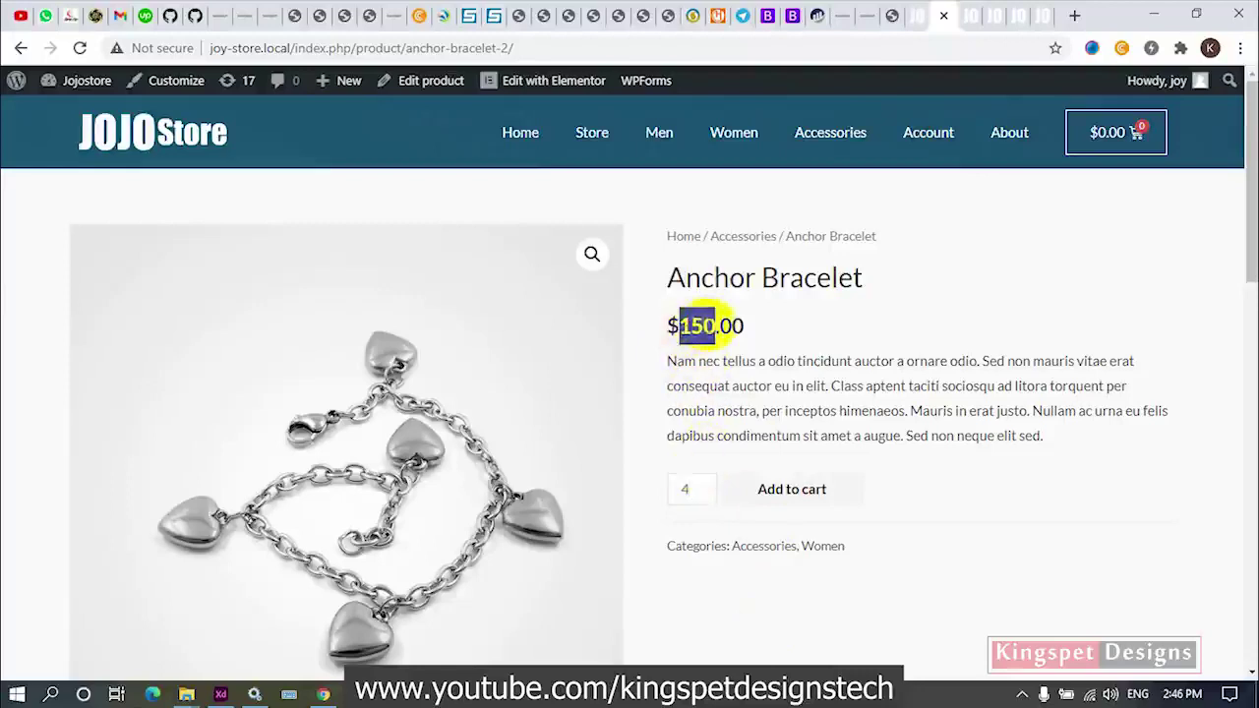
pyautogui.click(714, 327)
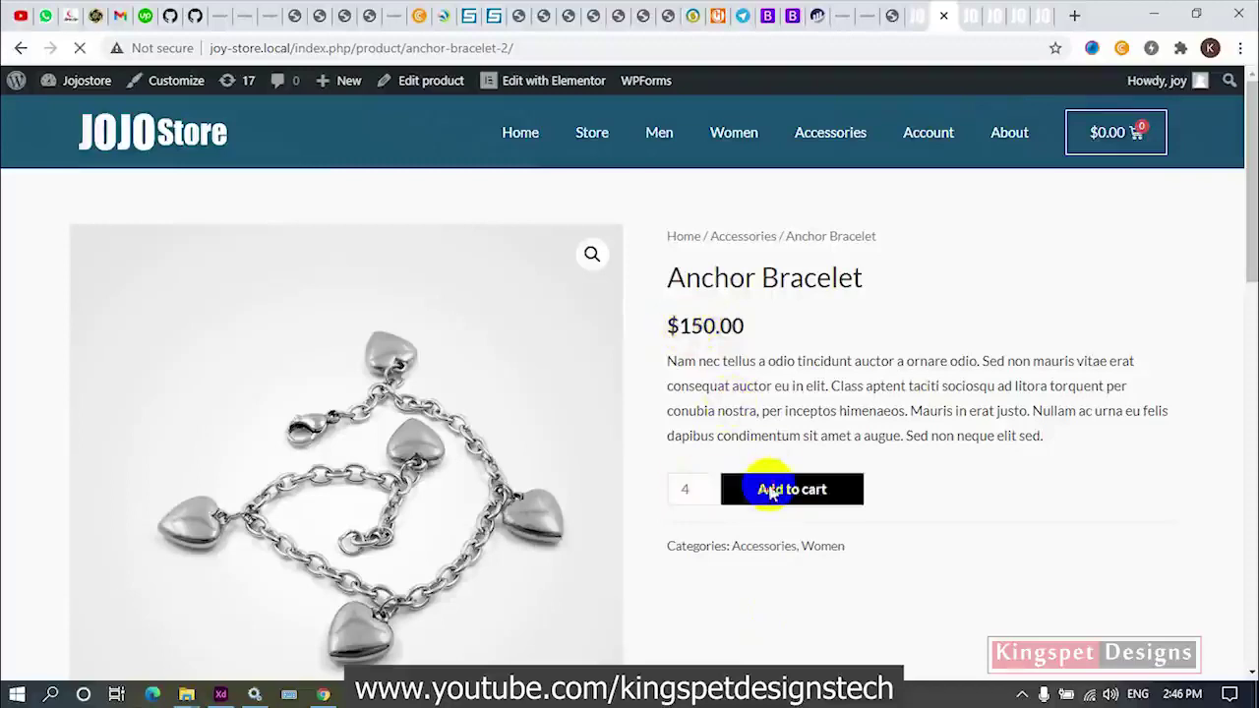
pyautogui.click(772, 488)
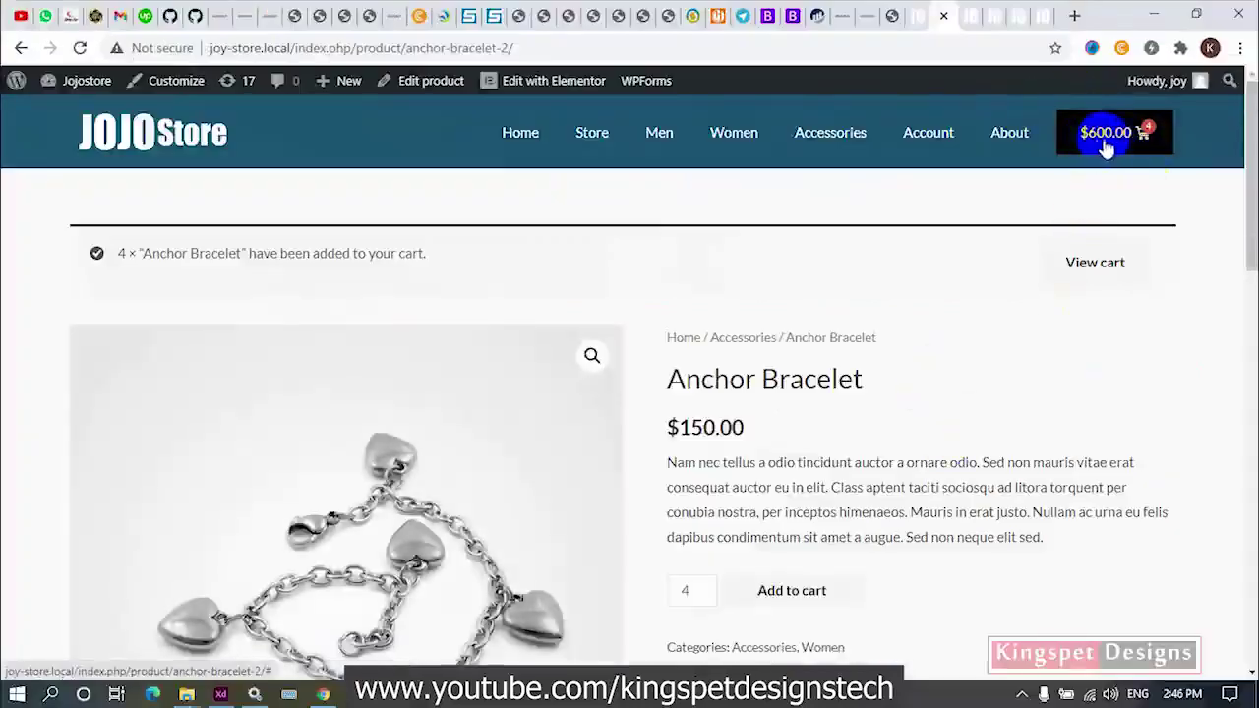
# Open the cart and check the four bracelets' subtotal, FedEx/DHL shipping cost and total against the shipping fee sums in Notepad
pyautogui.click(1094, 272)
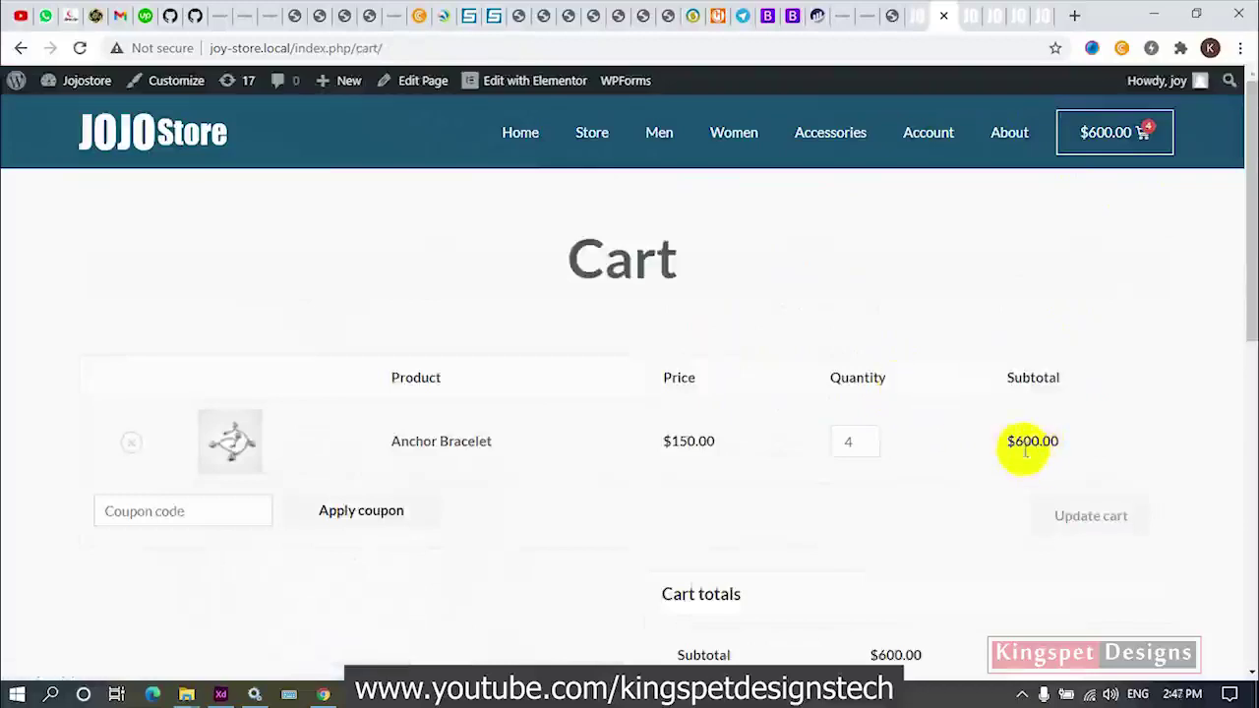
pyautogui.scroll(-4, 998, 450)
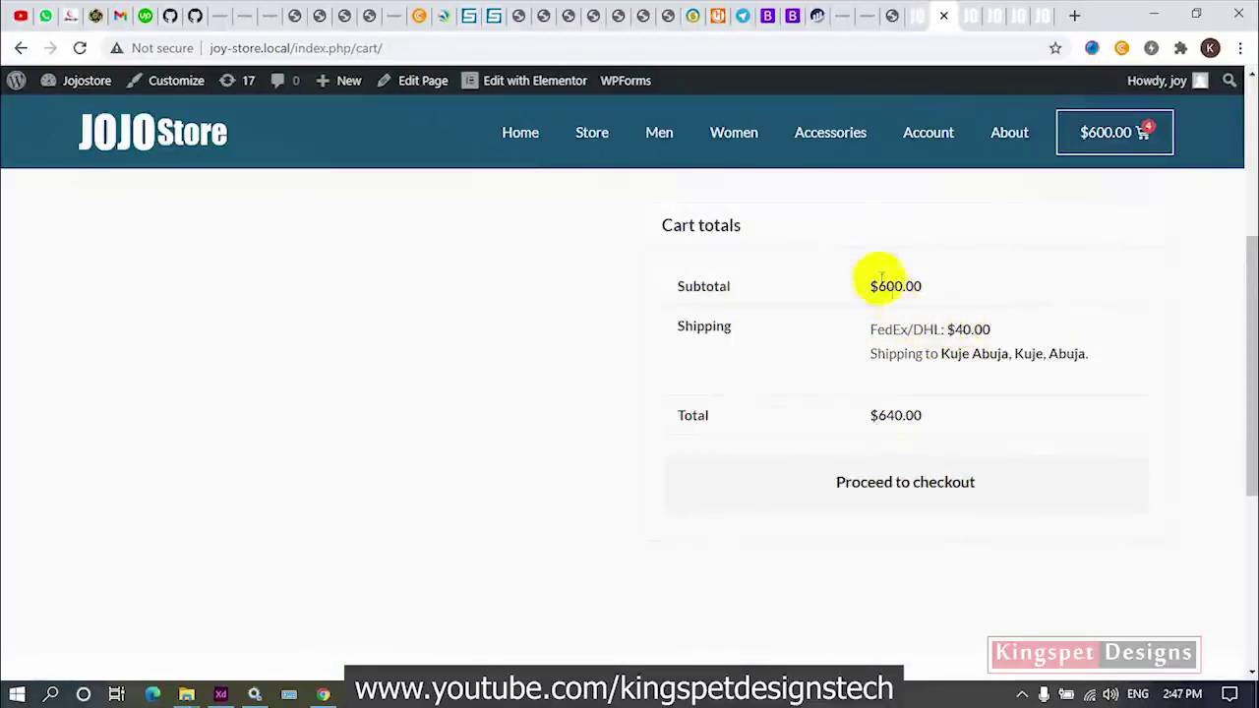
pyautogui.click(322, 693)
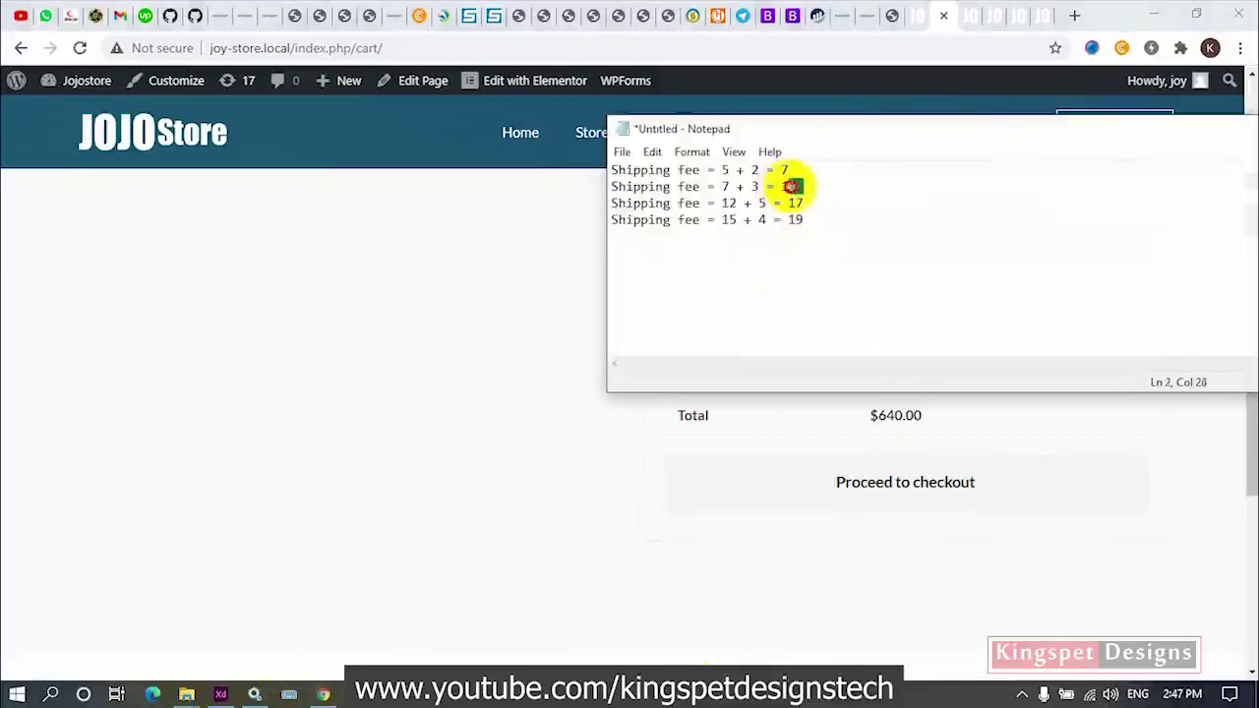
pyautogui.click(509, 413)
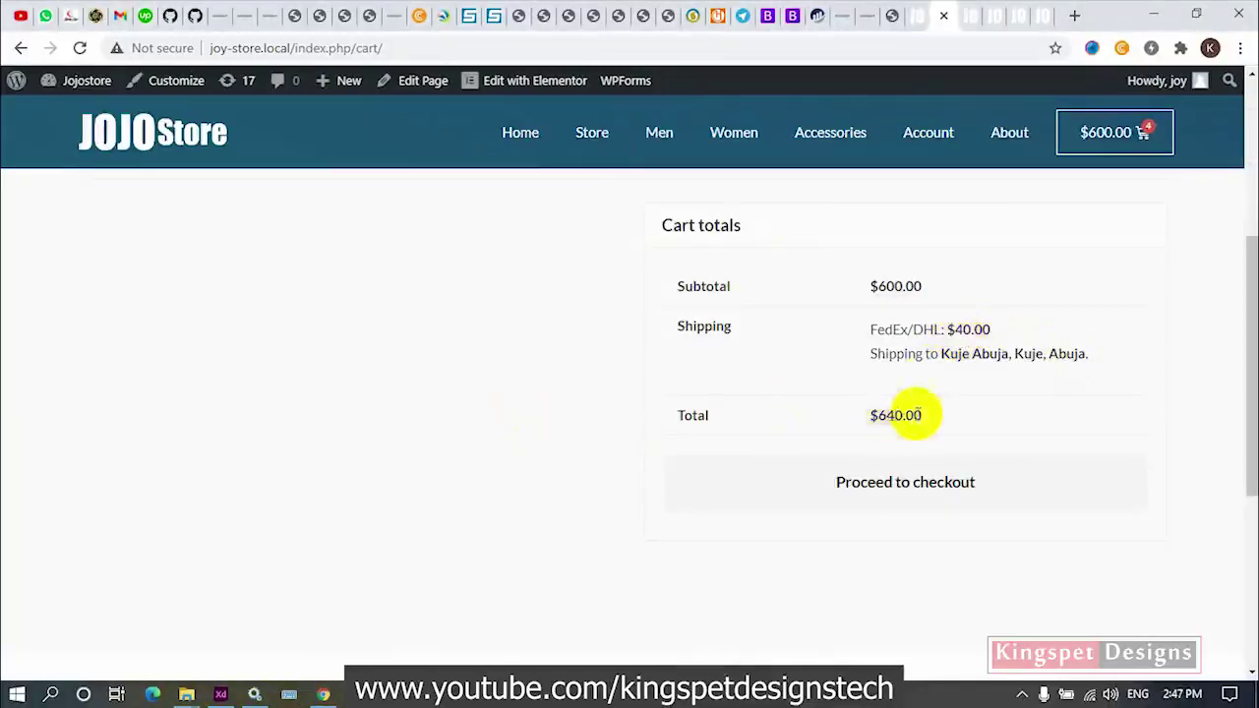
pyautogui.moveTo(930, 423); pyautogui.dragTo(896, 415)
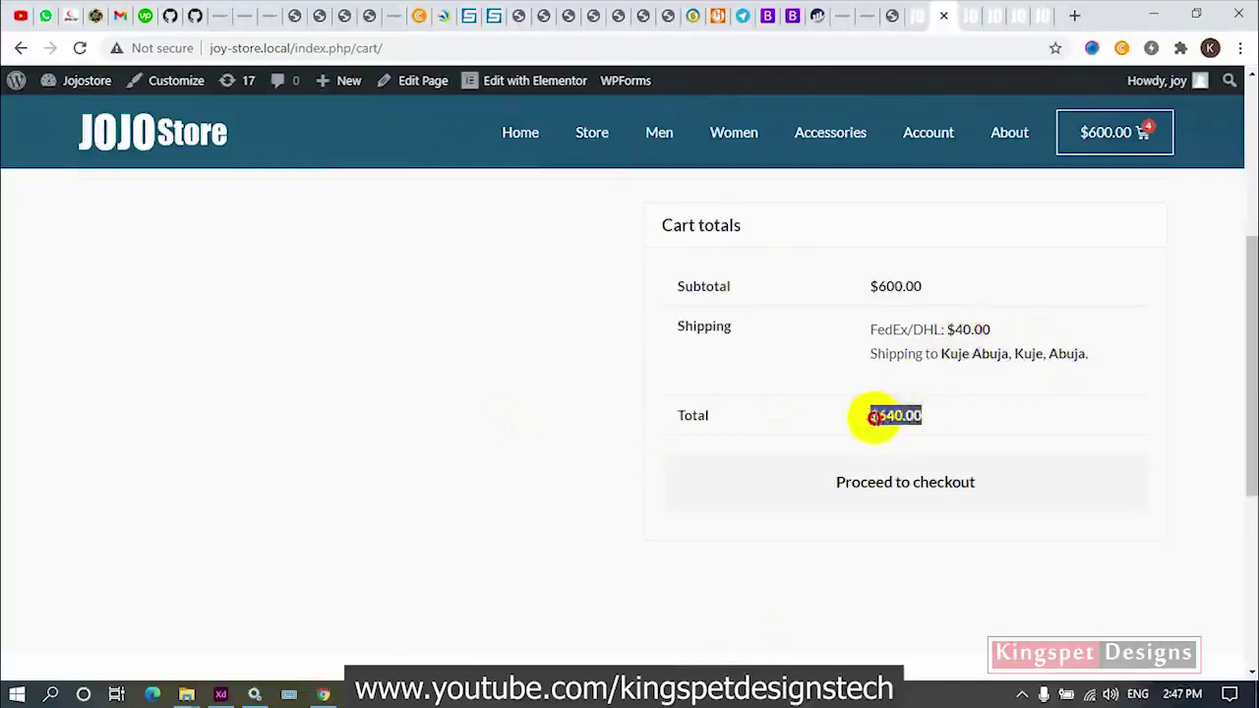
pyautogui.click(990, 415)
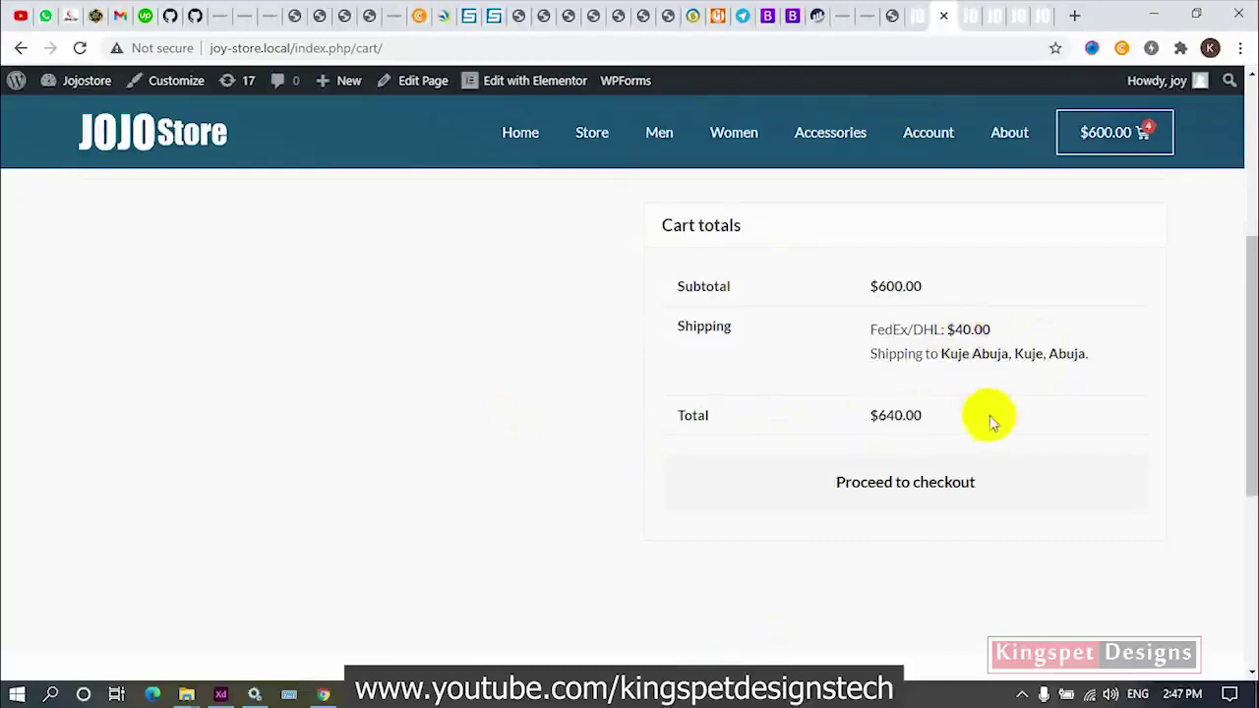
pyautogui.scroll(3, 1013, 436)
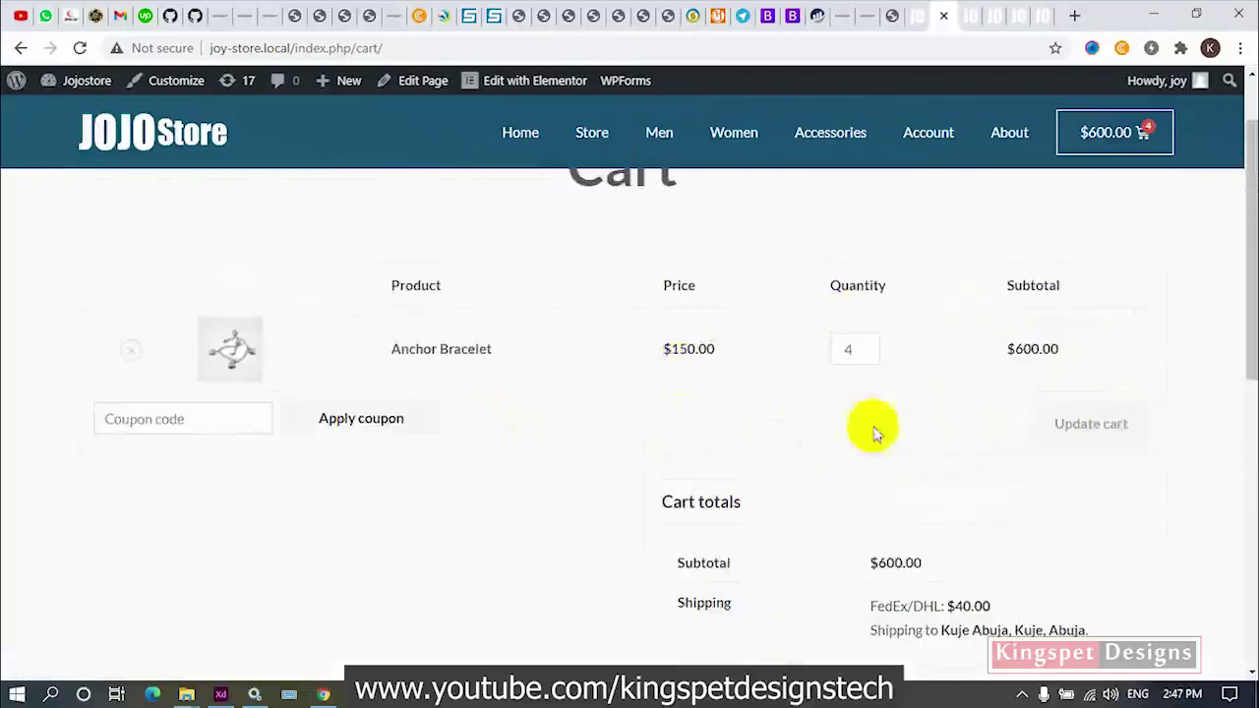
pyautogui.scroll(1, 624, 486)
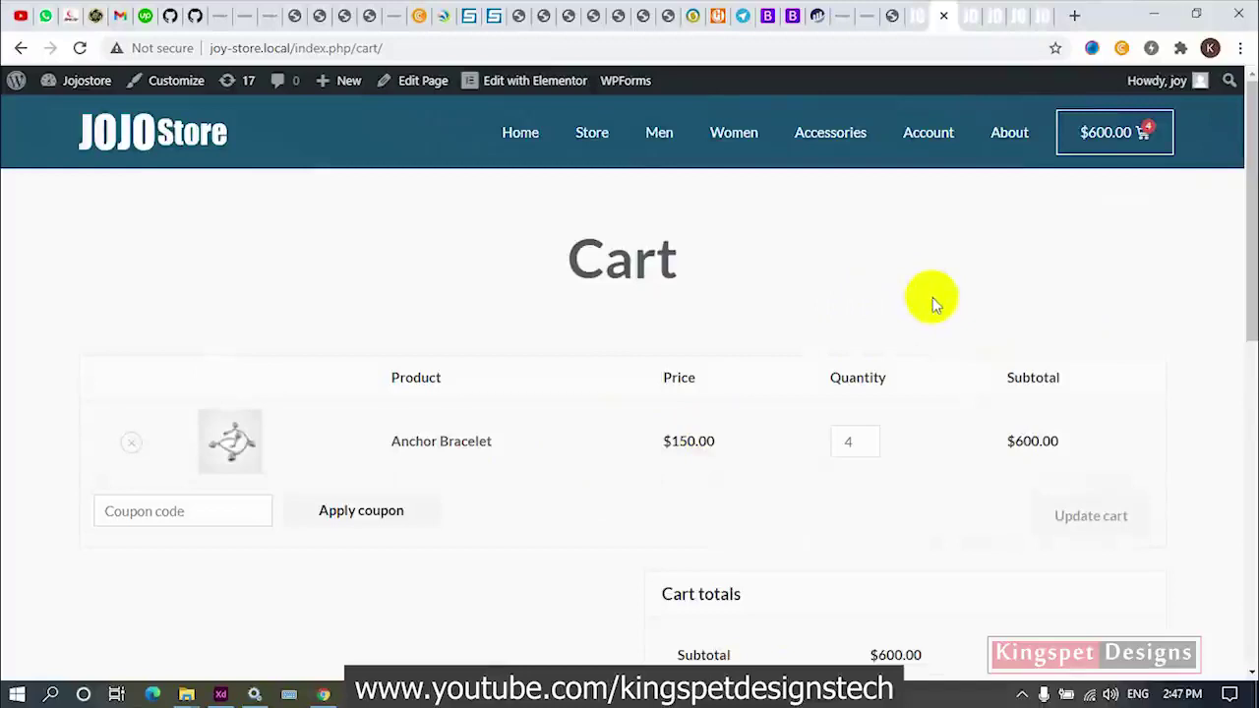
pyautogui.scroll(-1, 932, 297)
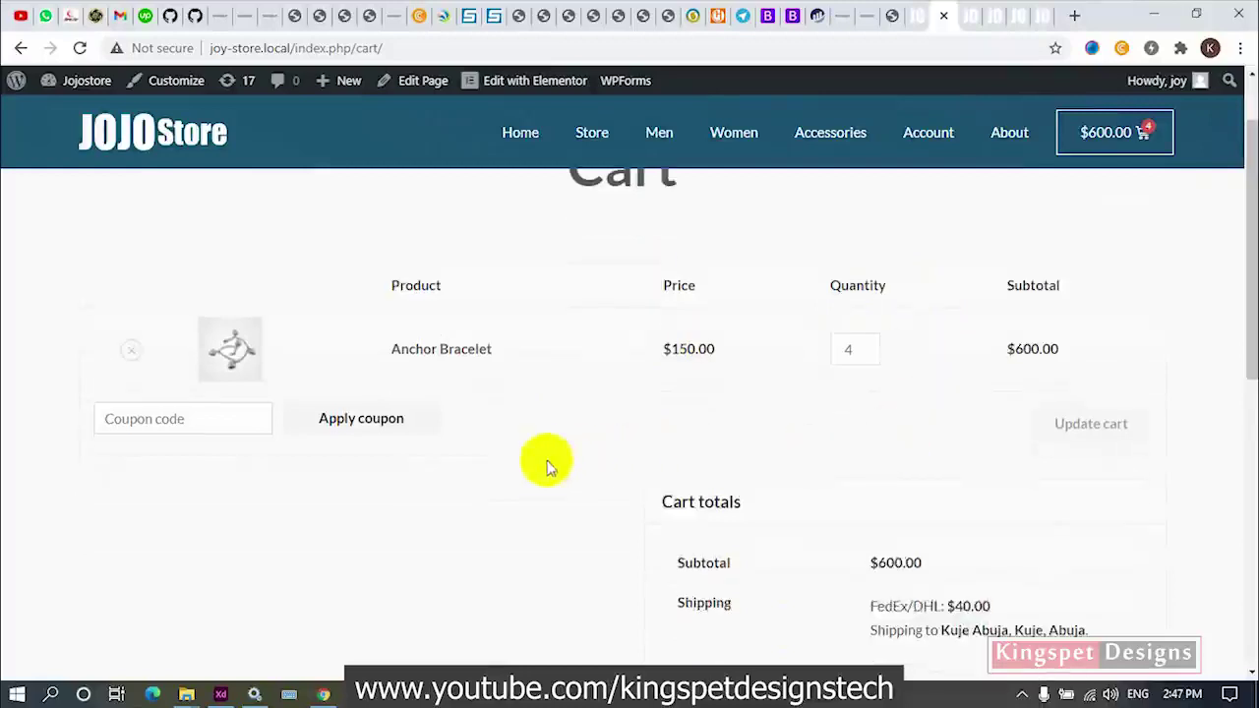
pyautogui.scroll(-2, 537, 479)
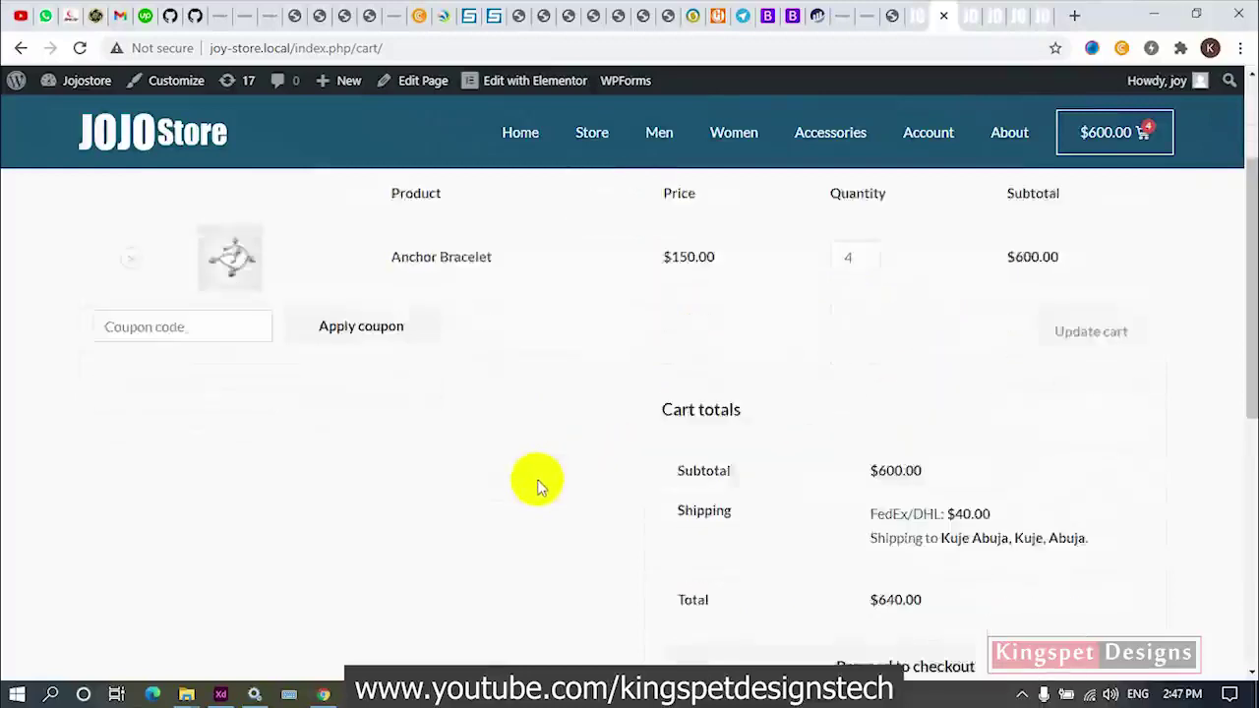